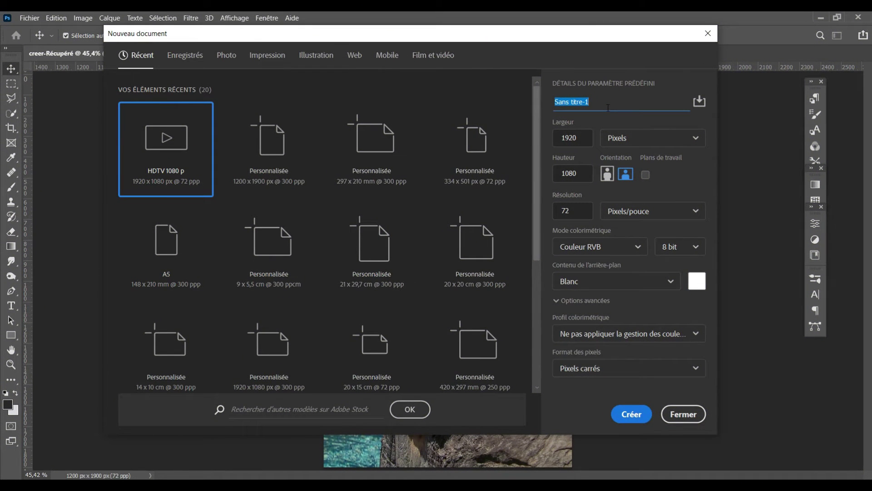
# Create a white 1200 × 1900 px, 300 ppi document named FILM D'ACTION
pyautogui.write('A')
pyautogui.write('M')
pyautogui.write('ON')
pyautogui.doubleClick(579, 206)
pyautogui.write('300')
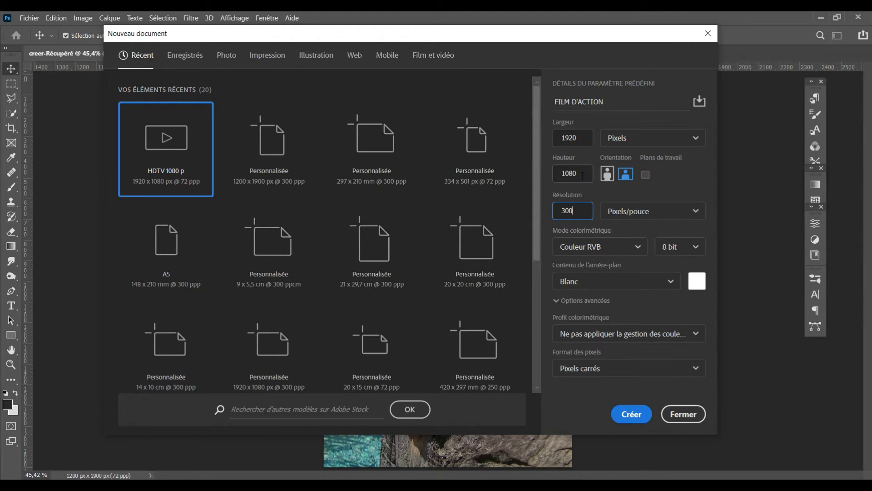
pyautogui.moveTo(580, 138); pyautogui.dragTo(555, 139)
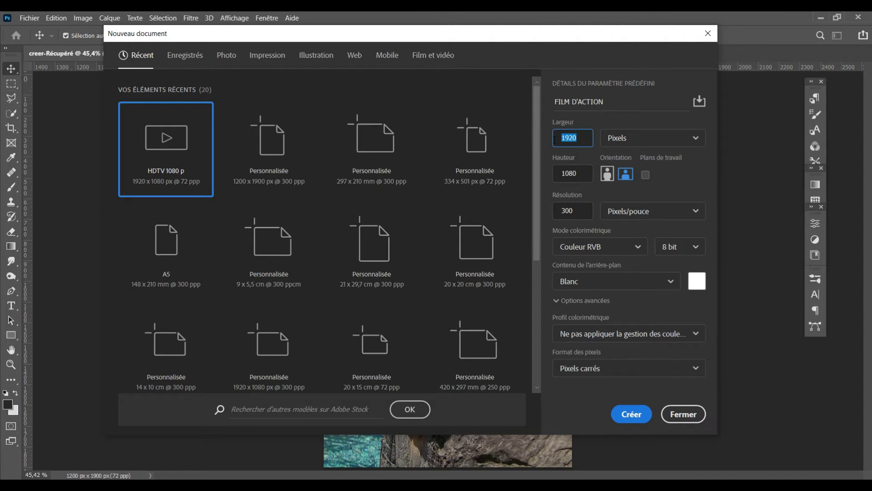
pyautogui.write('1')
pyautogui.moveTo(585, 175); pyautogui.dragTo(548, 185)
pyautogui.write('1')
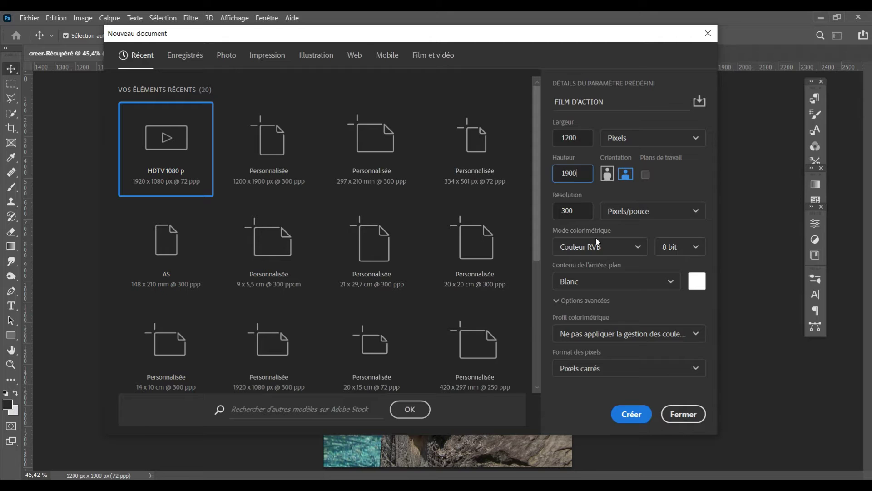
pyautogui.click(598, 278)
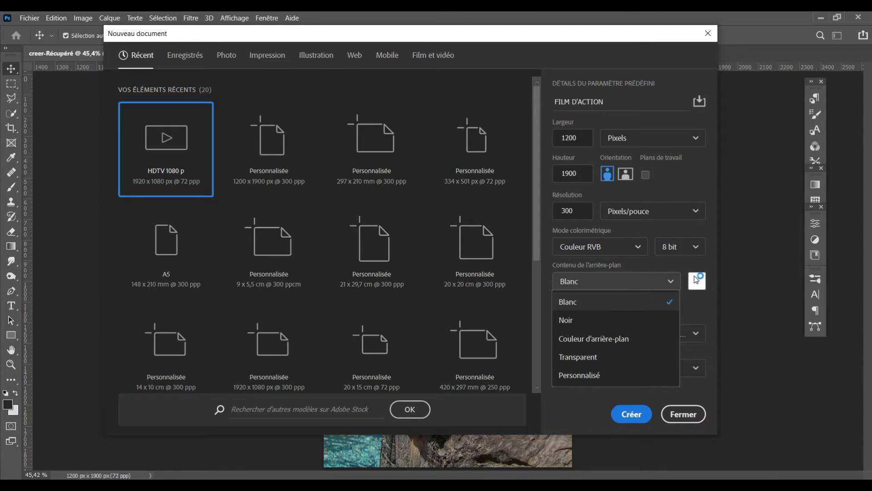
pyautogui.click(632, 416)
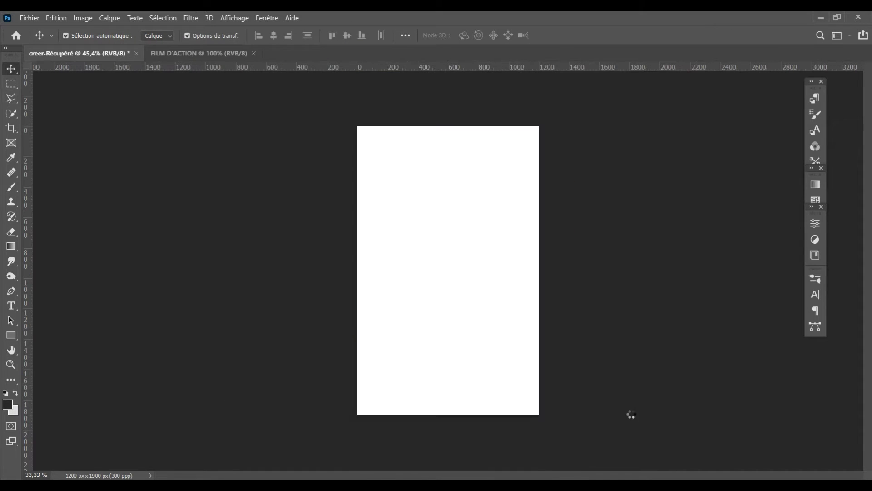
# Fit the blank canvas to the screen and browse the Open dialog to Téléchargements > VV
pyautogui.doubleClick(11, 352)
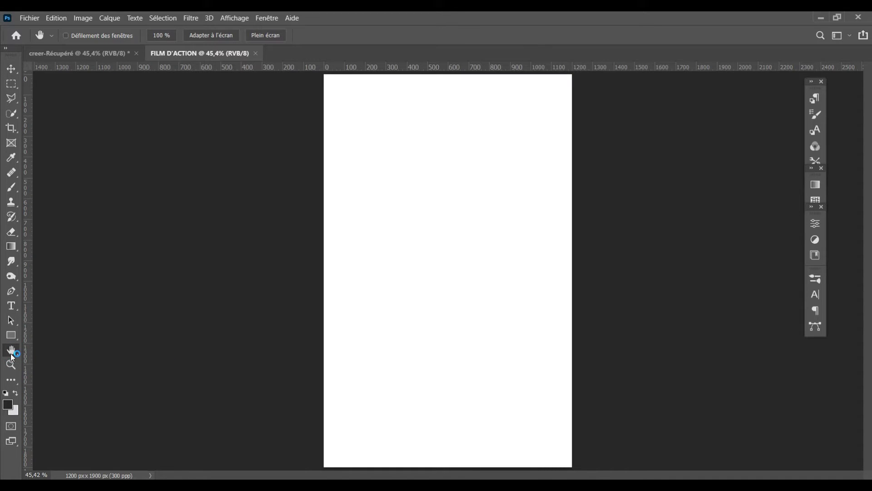
pyautogui.click(27, 18)
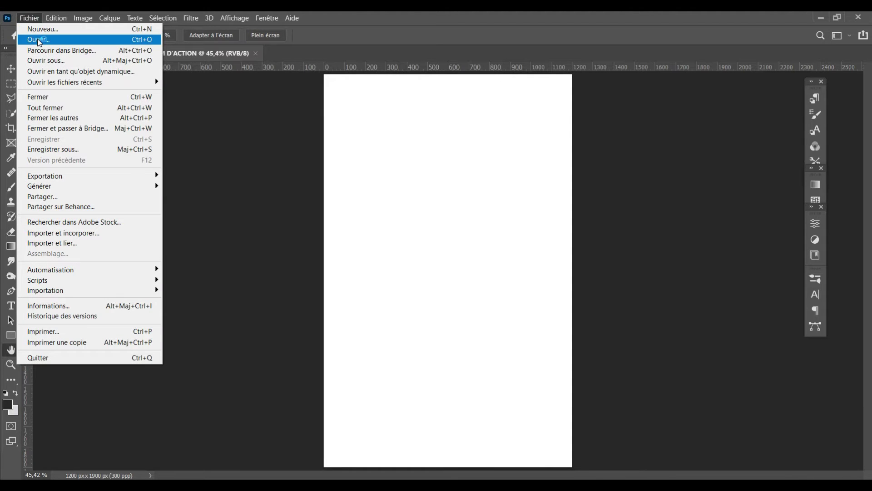
pyautogui.click(39, 40)
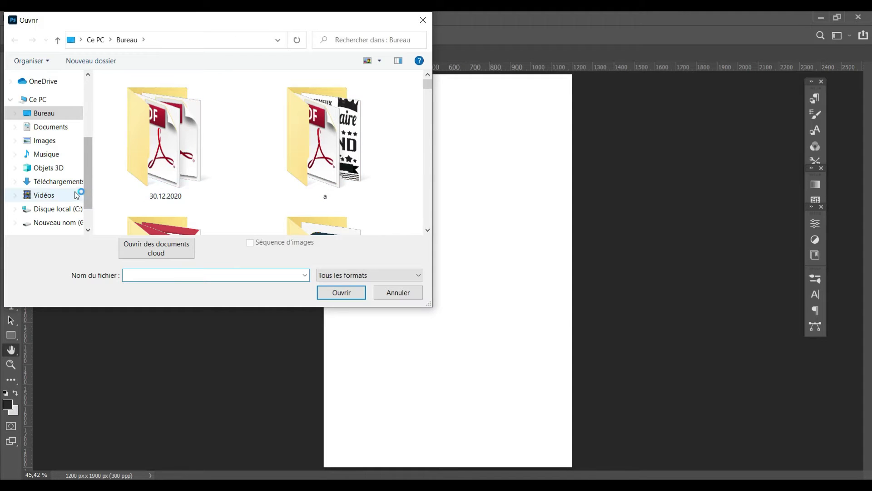
pyautogui.click(63, 186)
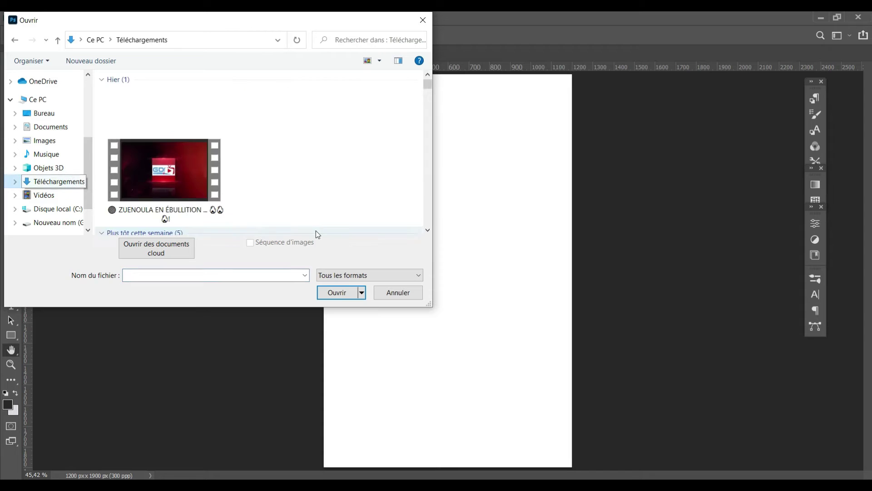
pyautogui.click(427, 230)
pyautogui.click(427, 231)
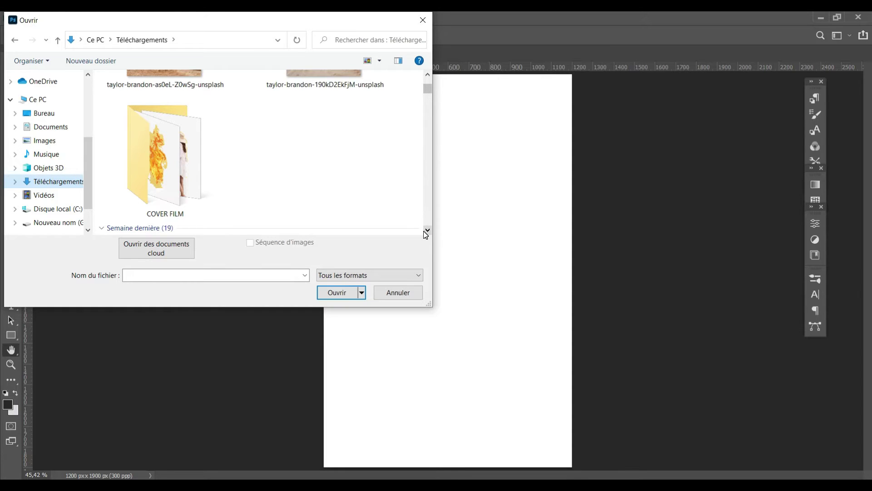
pyautogui.click(427, 230)
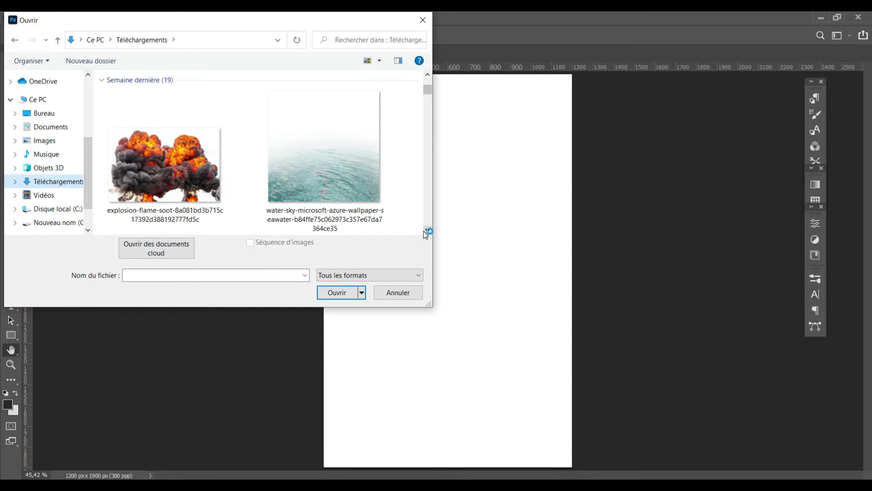
pyautogui.click(427, 230)
pyautogui.click(427, 231)
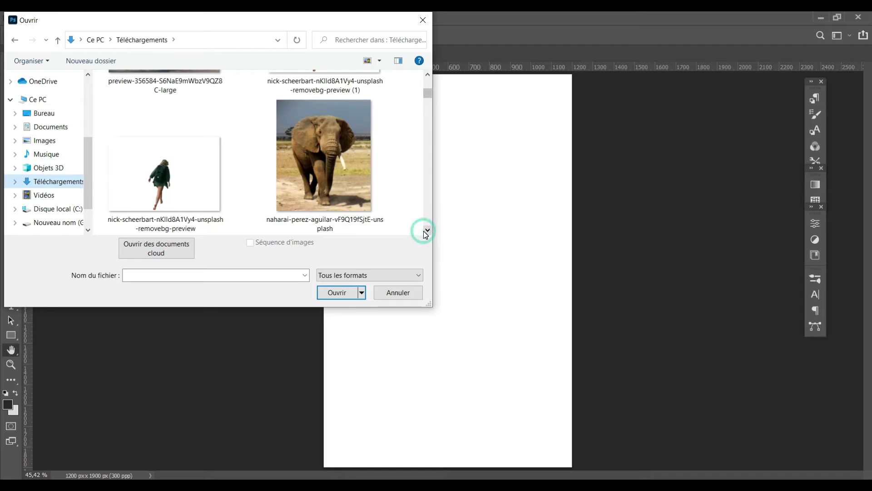
pyautogui.click(427, 230)
pyautogui.click(427, 231)
pyautogui.click(427, 230)
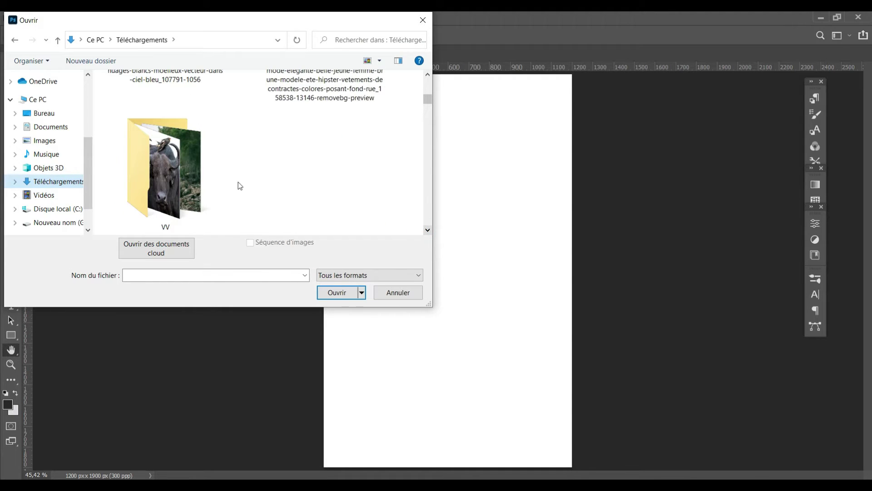
pyautogui.doubleClick(180, 186)
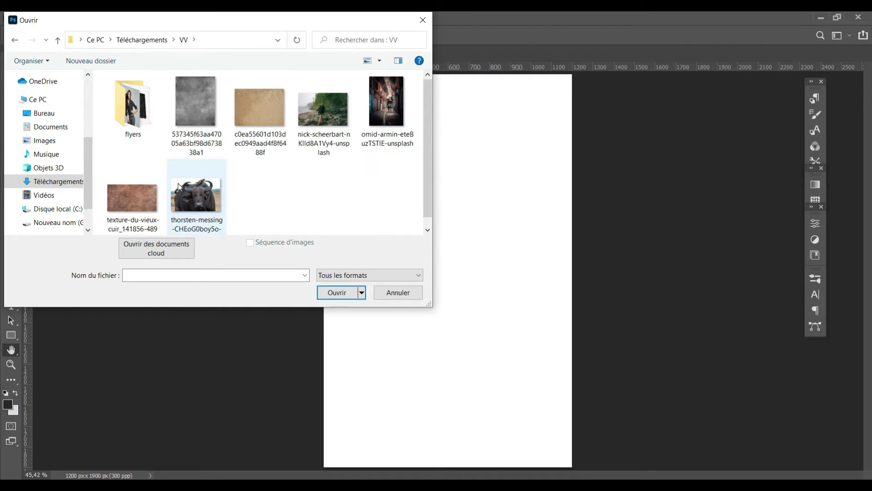
# Open the grey scratched texture, the alley photo and the old leather texture together
pyautogui.click(189, 103)
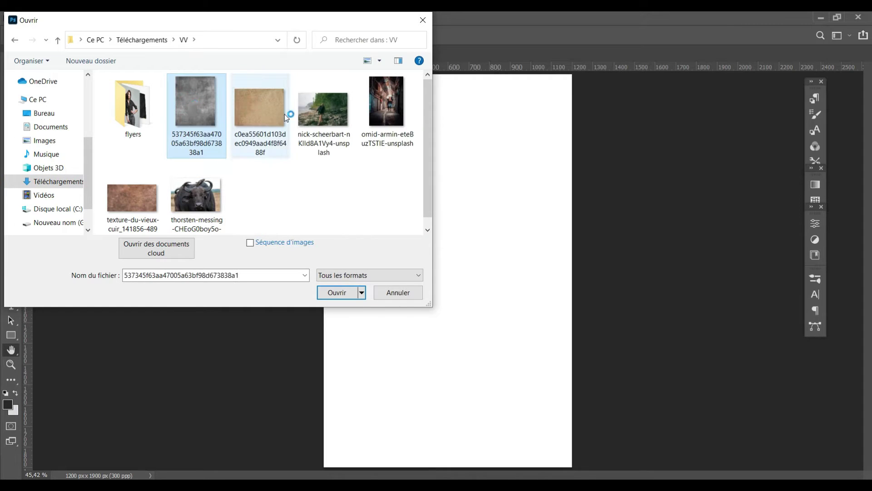
pyautogui.keyDown('ctrl'); pyautogui.click(389, 141); pyautogui.keyUp('ctrl')
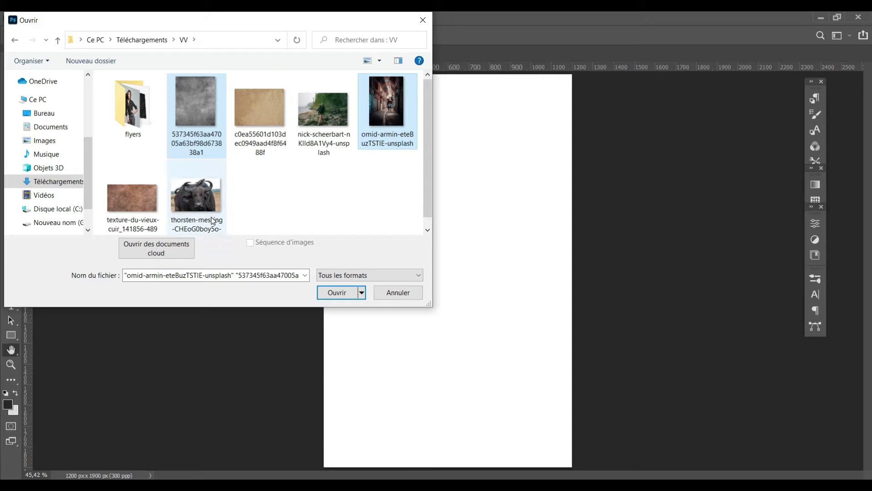
pyautogui.keyDown('ctrl'); pyautogui.click(121, 207); pyautogui.keyUp('ctrl')
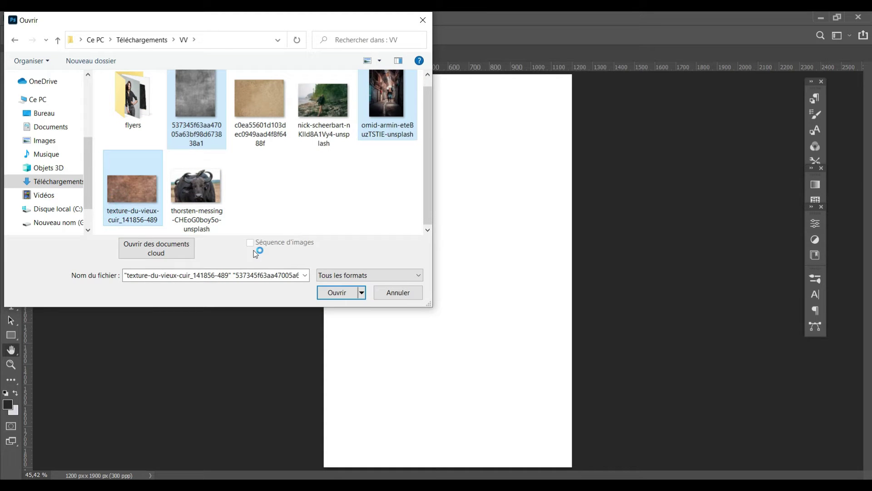
pyautogui.click(350, 296)
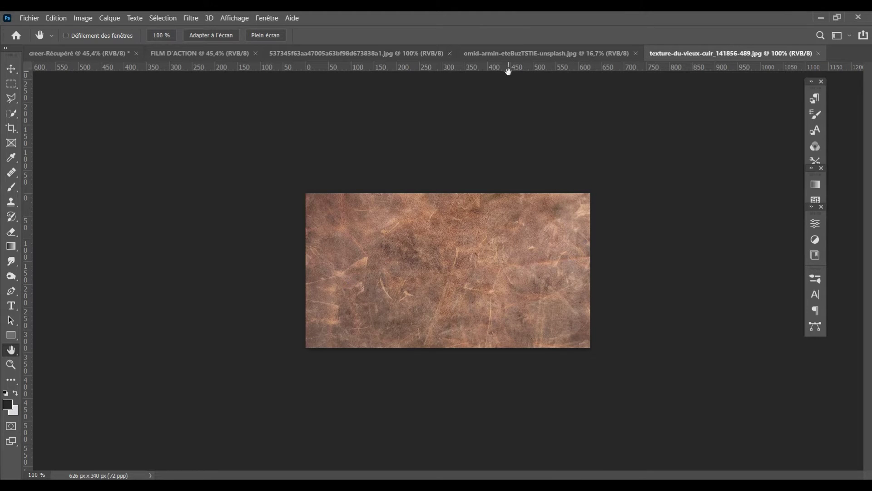
# Review the open tabs, then close creer-Récupéré without saving its changes
pyautogui.click(513, 55)
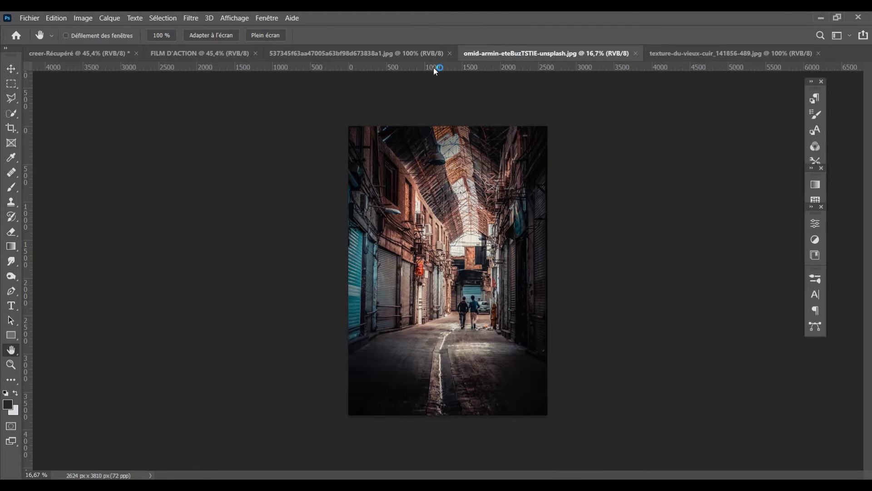
pyautogui.click(382, 59)
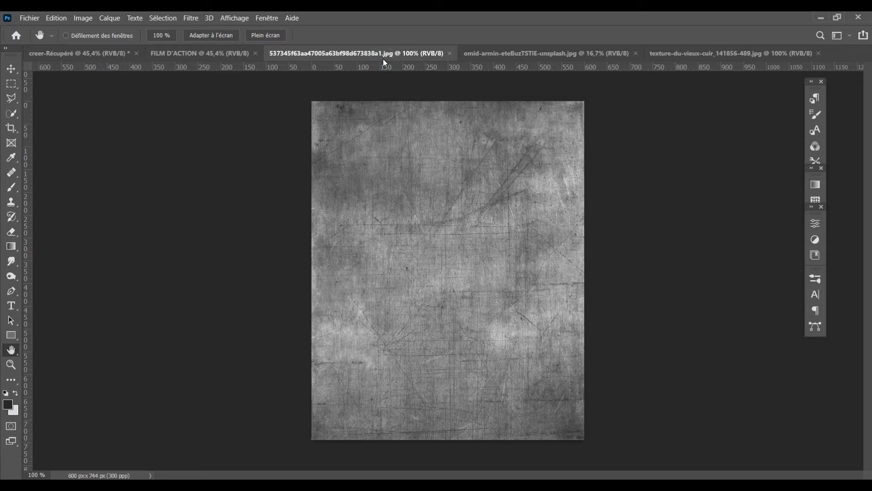
pyautogui.click(201, 56)
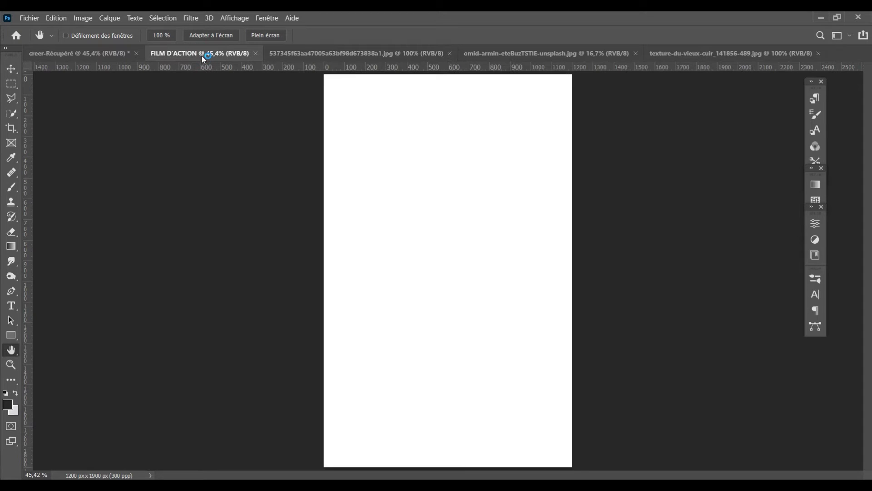
pyautogui.click(136, 53)
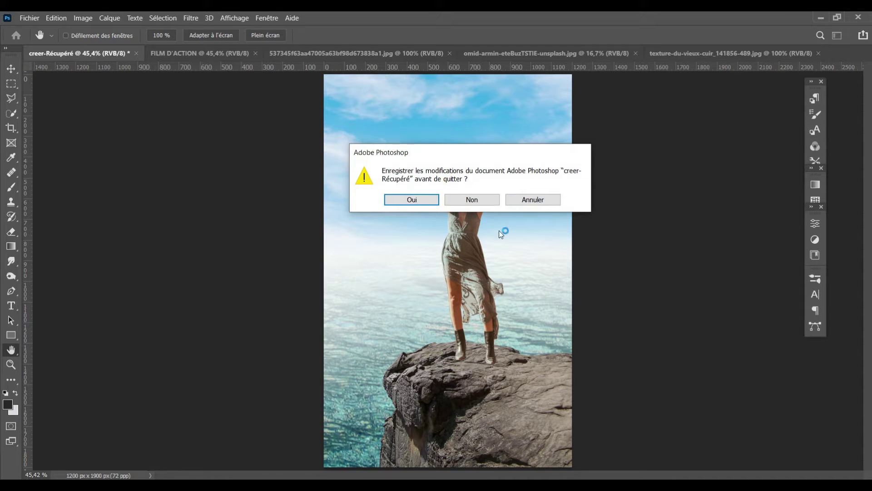
pyautogui.click(484, 201)
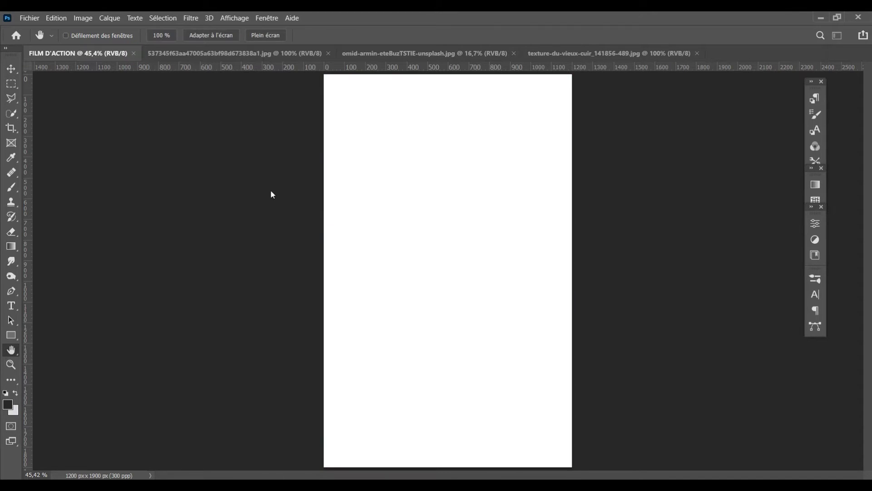
pyautogui.click(40, 19)
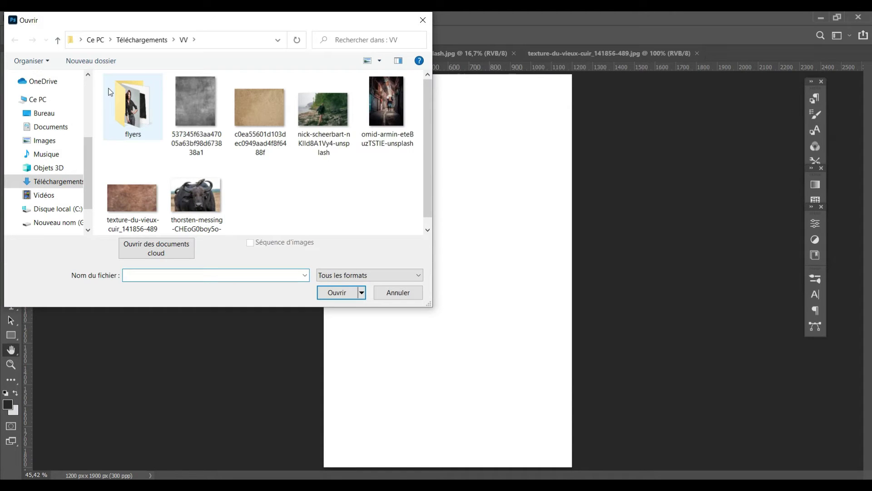
# Open taylor-brandon-190kD2EkFjM-unsplash.jpg, the woman-in-hat photo, from Téléchargements
pyautogui.moveTo(45, 81)
pyautogui.click(58, 41)
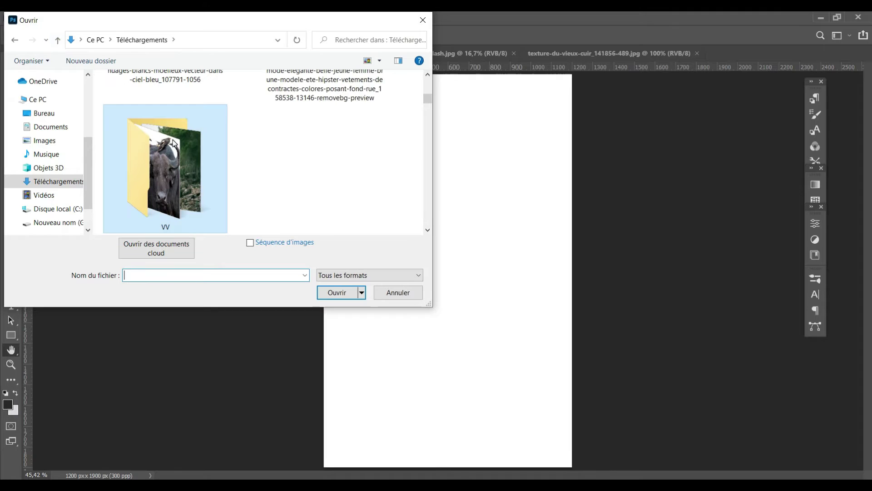
pyautogui.click(429, 74)
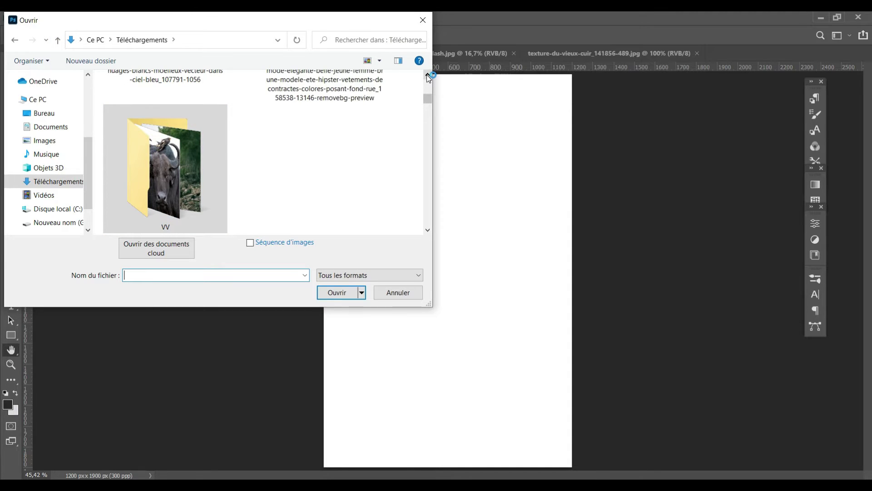
pyautogui.click(427, 75)
pyautogui.click(427, 75)
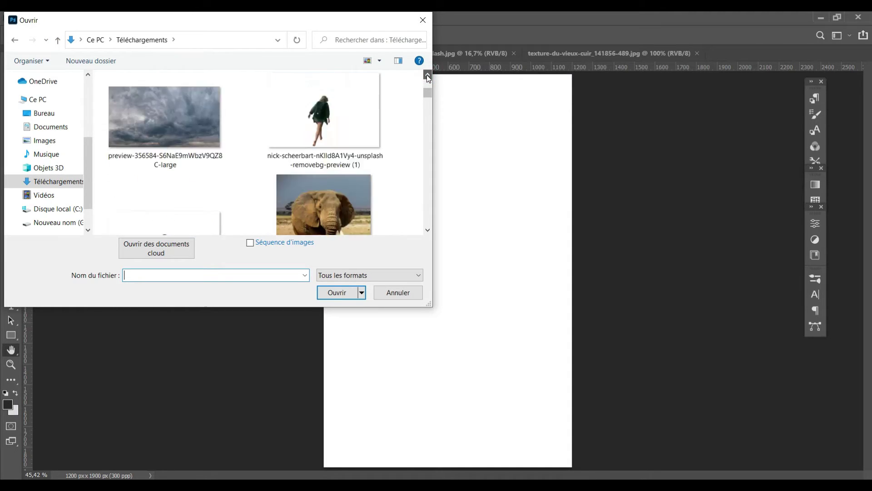
pyautogui.click(426, 75)
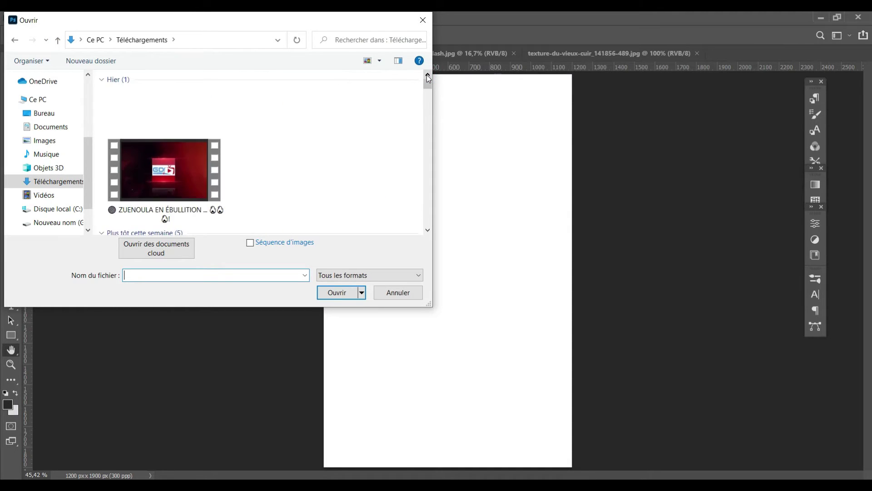
pyautogui.click(426, 230)
pyautogui.click(427, 231)
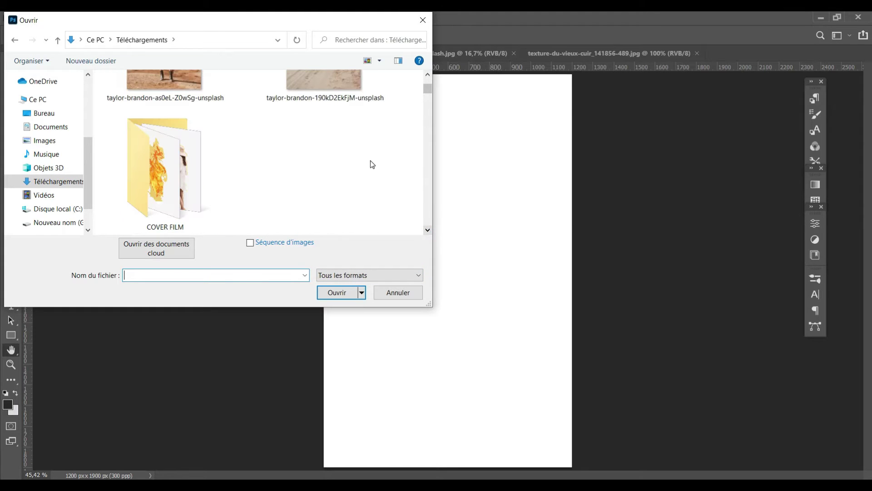
pyautogui.click(427, 75)
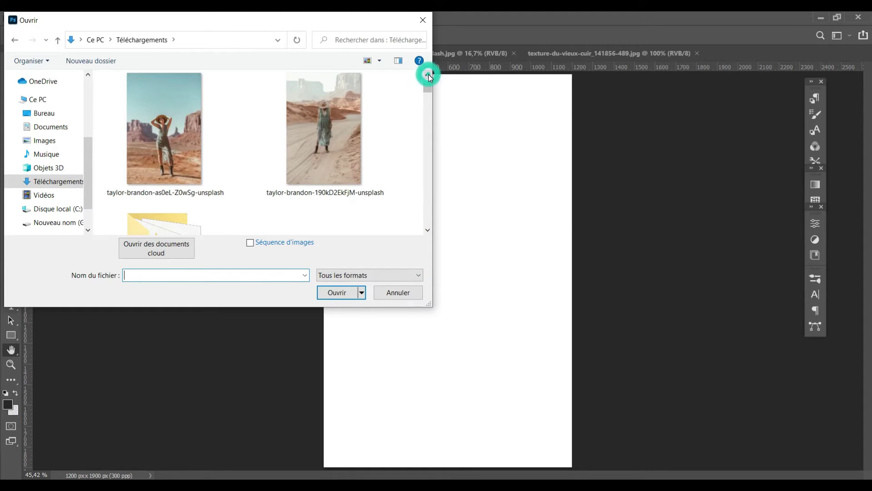
pyautogui.click(330, 130)
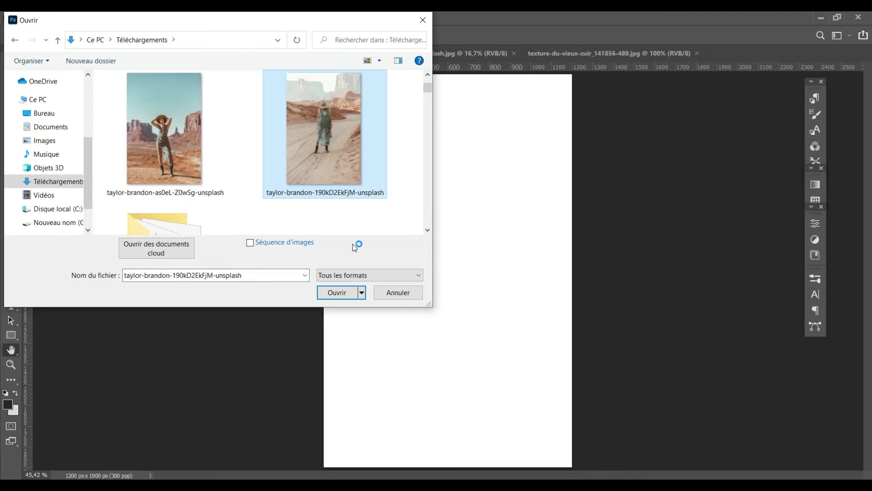
pyautogui.click(337, 292)
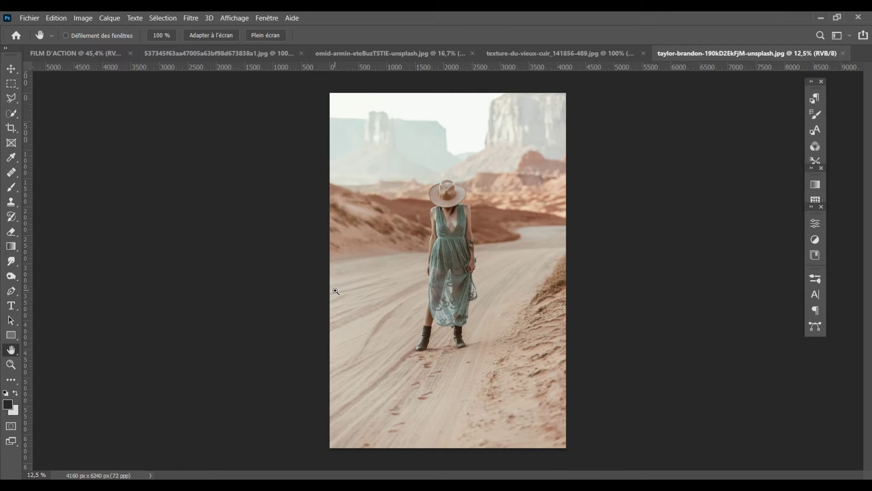
# Select the Pen tool and magnify the woman photo to 100% around her boots
pyautogui.keyDown('ctrl'); pyautogui.click(336, 290); pyautogui.keyUp('ctrl')
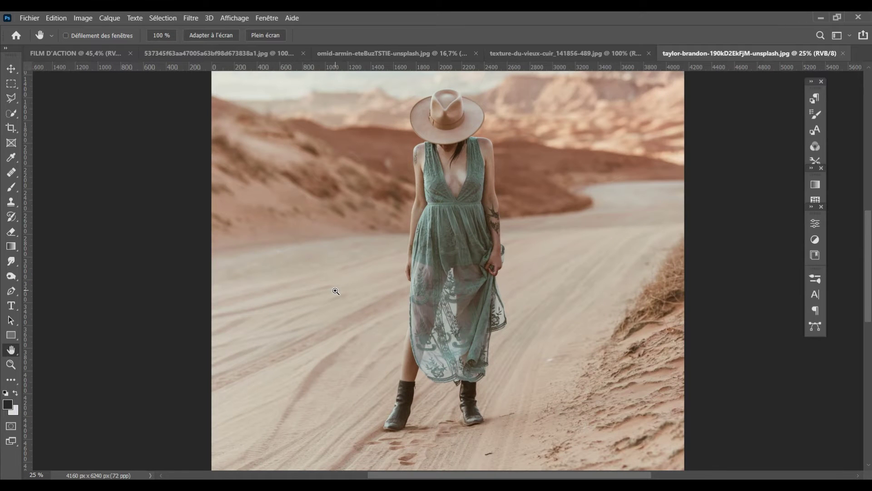
pyautogui.hotkey('ctrl', '+')
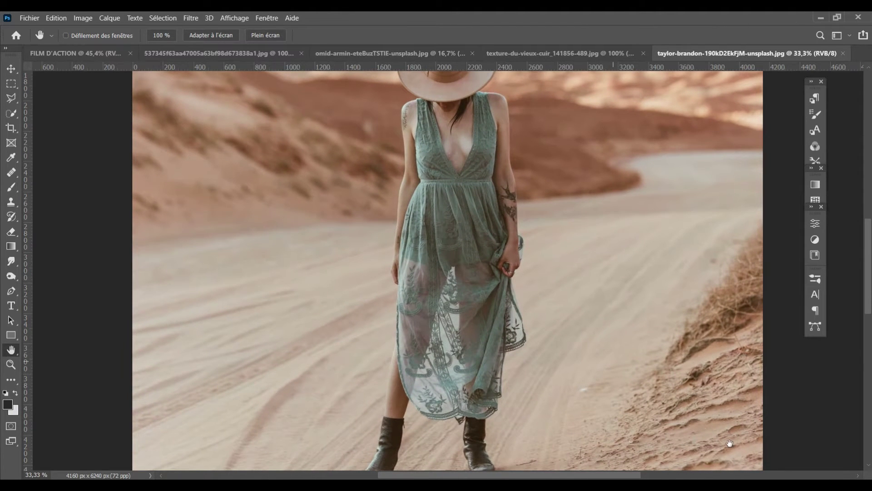
pyautogui.scroll(-3, 592, 391)
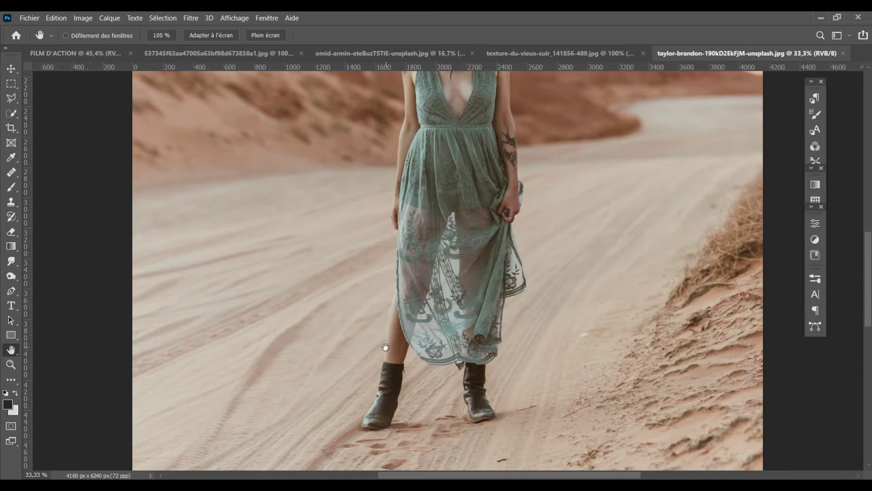
pyautogui.click(12, 293)
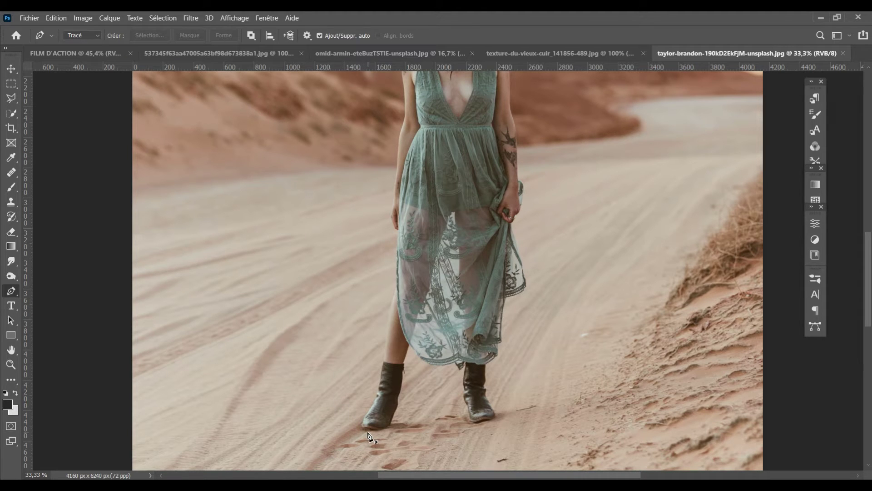
pyautogui.scroll(2, 367, 432)
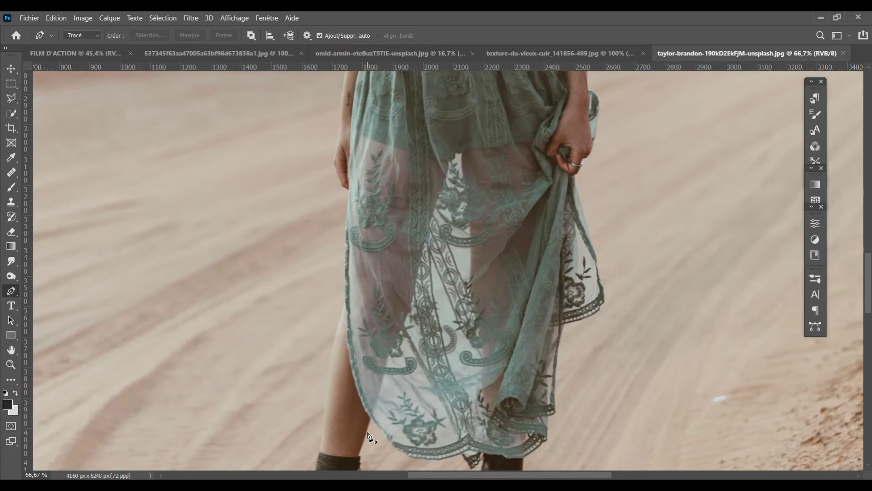
pyautogui.hotkey('ctrl', '+')
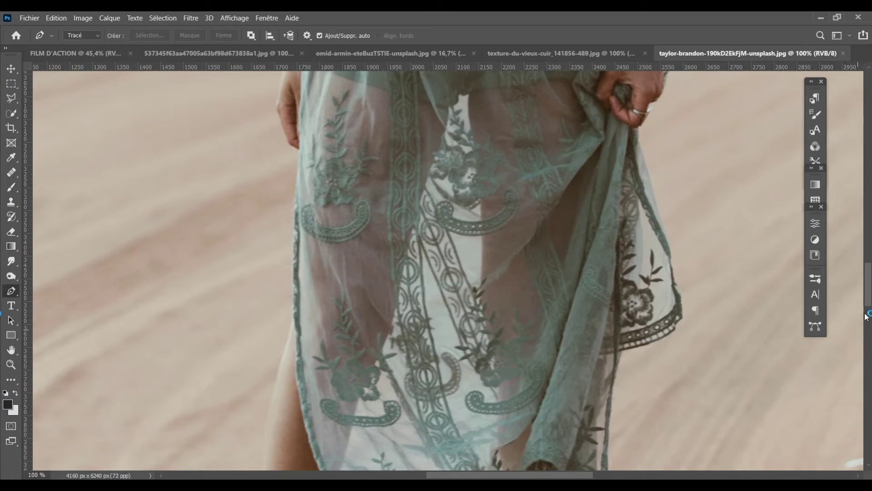
pyautogui.moveTo(868, 302); pyautogui.dragTo(864, 338)
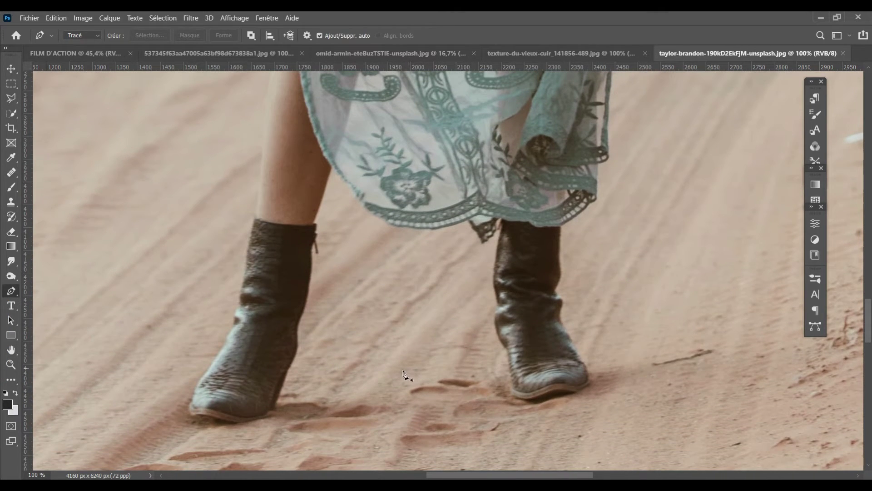
# Start the path under the left boot and trace up the boot and left leg
pyautogui.click(253, 422)
pyautogui.moveTo(192, 414); pyautogui.dragTo(155, 399)
pyautogui.press('super')
pyautogui.press('super')
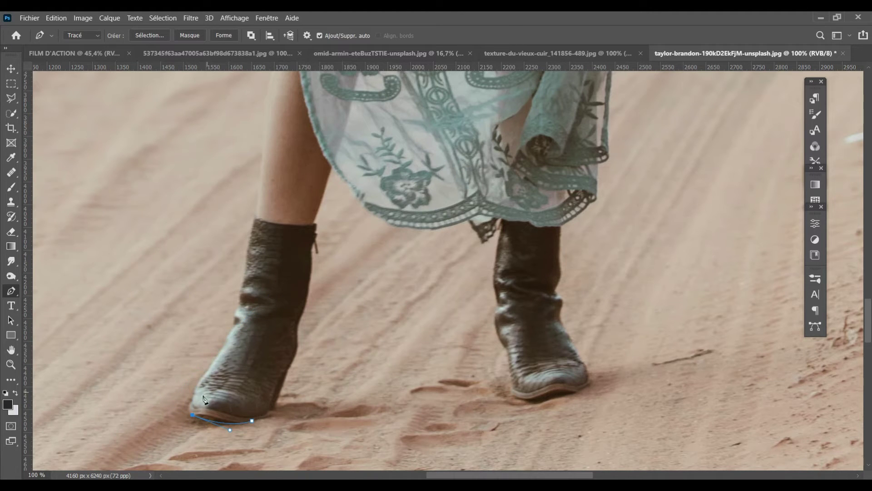
pyautogui.moveTo(227, 343)
pyautogui.mouseDown()
pyautogui.moveTo(254, 317)
pyautogui.moveTo(247, 287)
pyautogui.mouseUp()
pyautogui.scroll(5, 482, 345)
pyautogui.scroll(-3, 482, 345)
pyautogui.click(267, 275)
pyautogui.click(290, 218)
pyautogui.scroll(5, 549, 292)
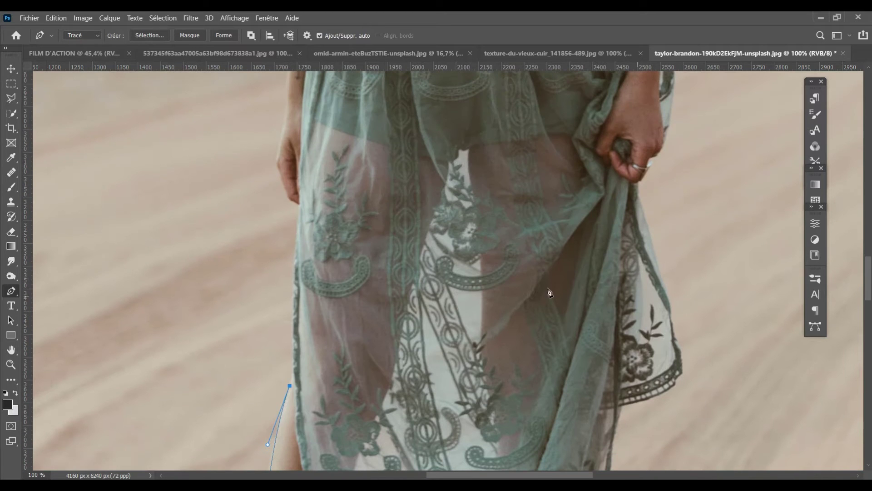
pyautogui.moveTo(298, 205); pyautogui.dragTo(305, 176)
pyautogui.click(275, 162)
pyautogui.scroll(8, 393, 280)
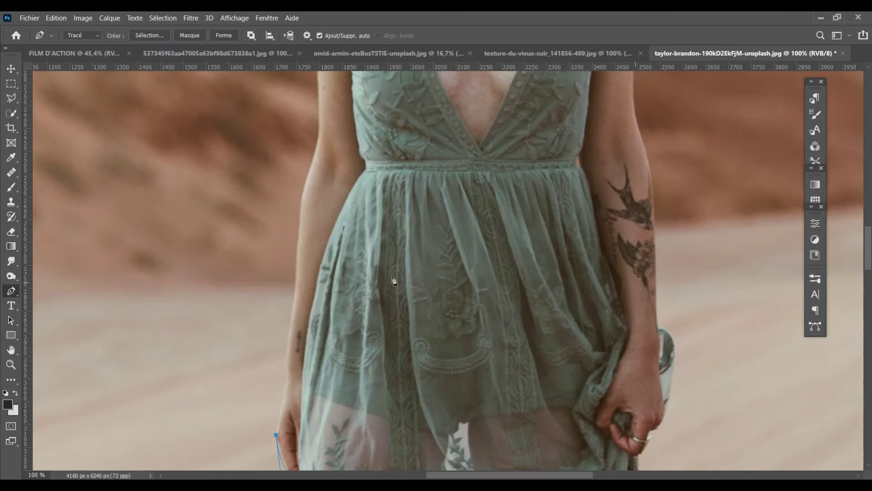
pyautogui.moveTo(285, 362); pyautogui.dragTo(286, 351)
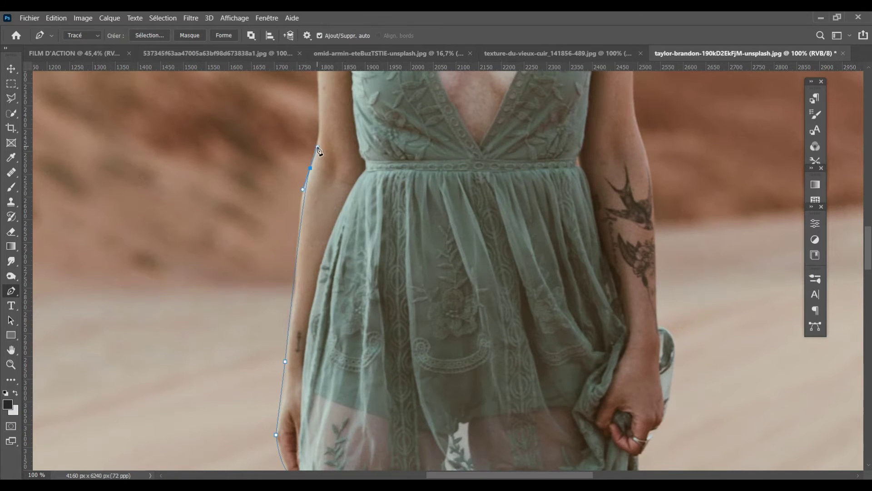
# Trace the path up the left arm to a sharp corner at the shoulder
pyautogui.click(294, 283)
pyautogui.click(309, 170)
pyautogui.click(323, 137)
pyautogui.click(319, 97)
pyautogui.scroll(1, 319, 102)
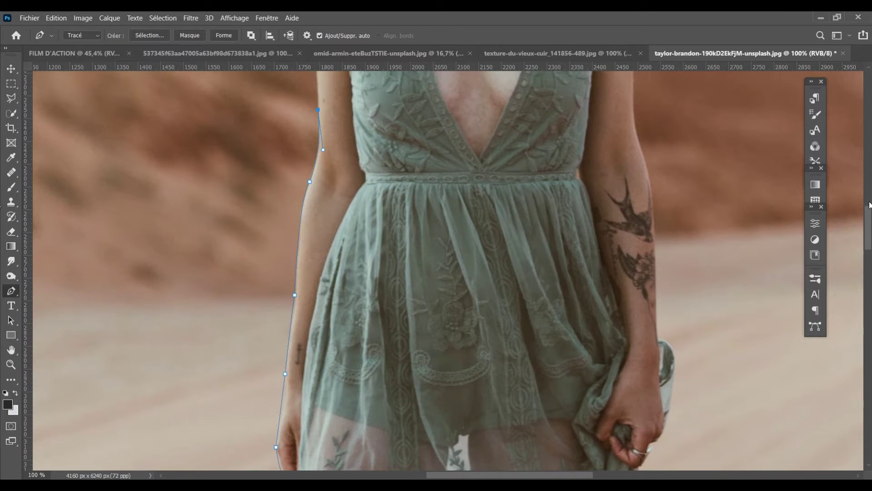
pyautogui.scroll(10, 319, 114)
pyautogui.moveTo(353, 182); pyautogui.dragTo(413, 184)
pyautogui.hotkey('ctrl', 'z')
pyautogui.click(316, 307)
pyautogui.click(310, 281)
pyautogui.moveTo(351, 184); pyautogui.dragTo(423, 187)
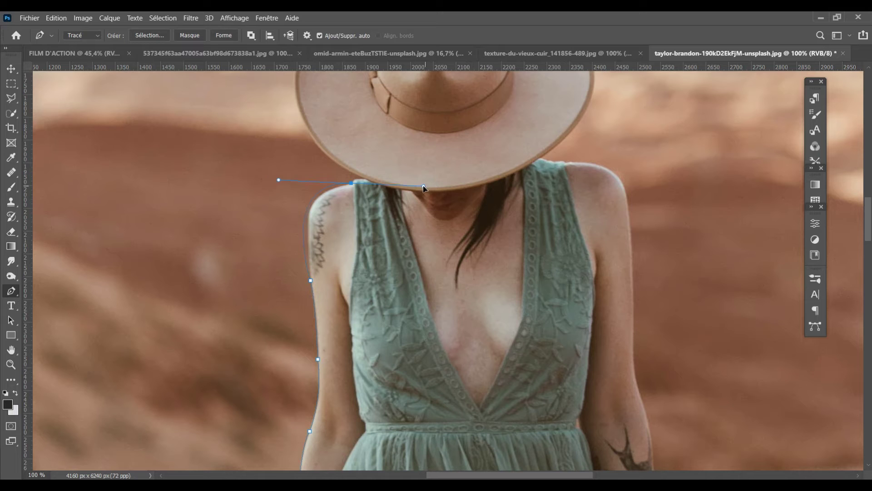
pyautogui.moveTo(352, 184); pyautogui.dragTo(395, 179)
pyautogui.click(351, 199)
# Trace around the hat's left brim, over the crown and around the right brim
pyautogui.click(357, 175)
pyautogui.scroll(3, 358, 178)
pyautogui.moveTo(354, 170); pyautogui.dragTo(503, 63)
pyautogui.hotkey('ctrl', 'z')
pyautogui.scroll(1, 409, 227)
pyautogui.moveTo(300, 251); pyautogui.dragTo(330, 164)
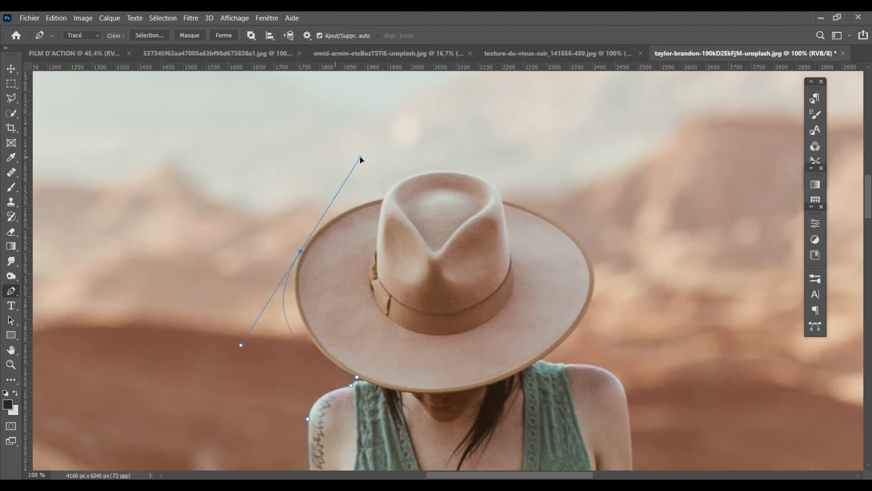
pyautogui.keyDown('alt'); pyautogui.click(300, 251); pyautogui.keyUp('alt')
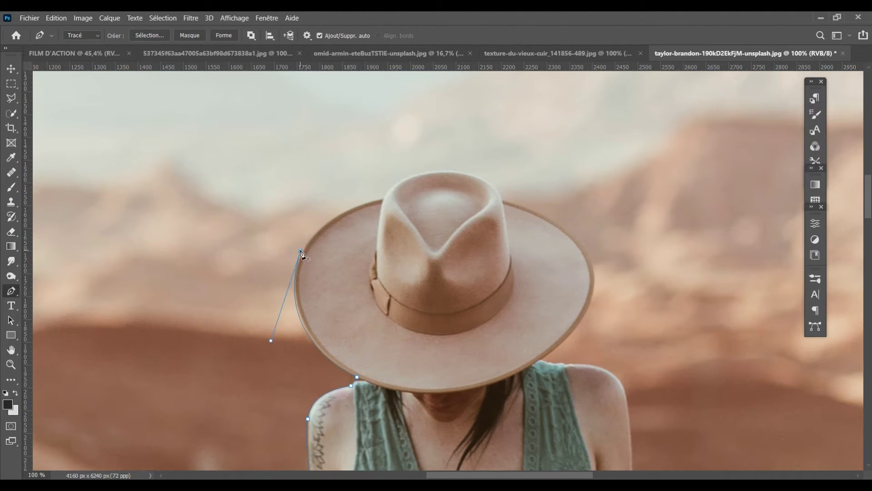
pyautogui.click(383, 198)
pyautogui.moveTo(502, 199); pyautogui.dragTo(581, 258)
pyautogui.hotkey('ctrl', 'z')
pyautogui.moveTo(440, 169); pyautogui.dragTo(498, 166)
pyautogui.moveTo(502, 199); pyautogui.dragTo(502, 234)
pyautogui.moveTo(594, 293)
pyautogui.mouseDown()
pyautogui.moveTo(576, 367)
pyautogui.moveTo(492, 386)
pyautogui.mouseUp()
pyautogui.keyDown('alt'); pyautogui.click(540, 361); pyautogui.keyUp('alt')
# Extend the path over the right shoulder and zoom out to follow it down
pyautogui.moveTo(563, 364); pyautogui.dragTo(574, 365)
pyautogui.moveTo(628, 402); pyautogui.dragTo(636, 460)
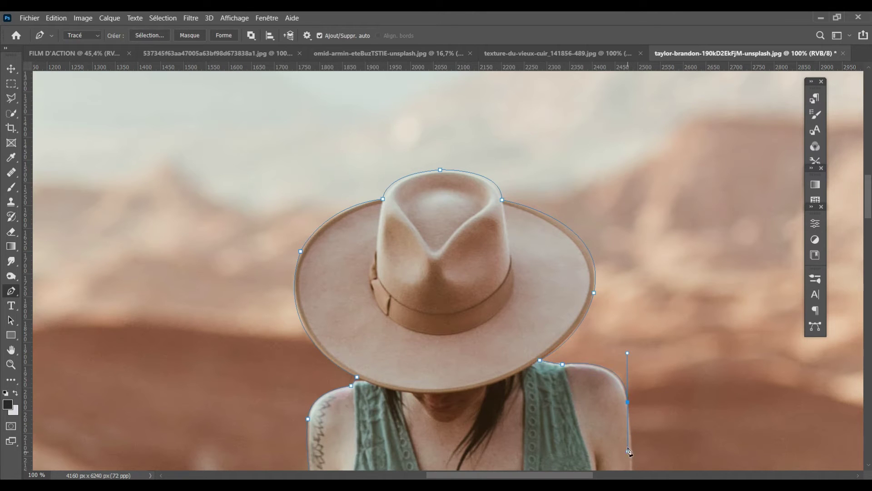
pyautogui.hotkey('ctrl', '-')
pyautogui.scroll(-5, 575, 246)
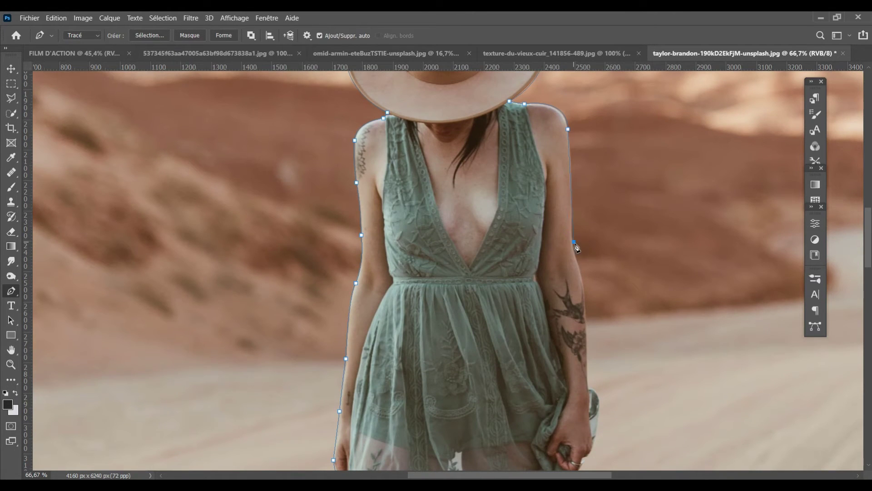
# Continue the path down the right arm, past the hand and along the dress side
pyautogui.moveTo(579, 269); pyautogui.dragTo(589, 305)
pyautogui.click(588, 385)
pyautogui.moveTo(599, 406); pyautogui.dragTo(602, 421)
pyautogui.scroll(-5, 635, 331)
pyautogui.scroll(-2, 635, 332)
pyautogui.hotkey('ctrl', '+')
pyautogui.moveTo(638, 324); pyautogui.dragTo(625, 336)
pyautogui.keyDown('alt'); pyautogui.click(638, 324); pyautogui.keyUp('alt')
pyautogui.moveTo(672, 444); pyautogui.dragTo(674, 448)
# Trace the lace hem and around the right boot to its toe and sole
pyautogui.scroll(-5, 676, 273)
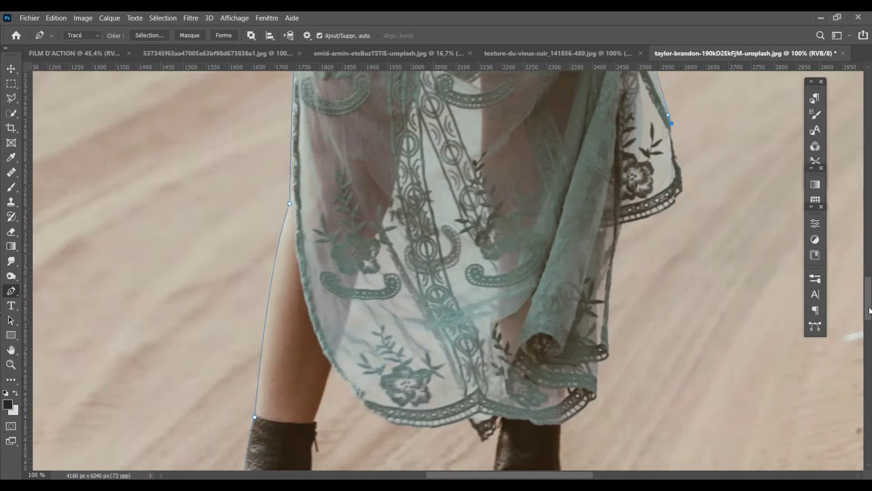
pyautogui.moveTo(683, 212); pyautogui.dragTo(676, 227)
pyautogui.moveTo(620, 245); pyautogui.dragTo(580, 253)
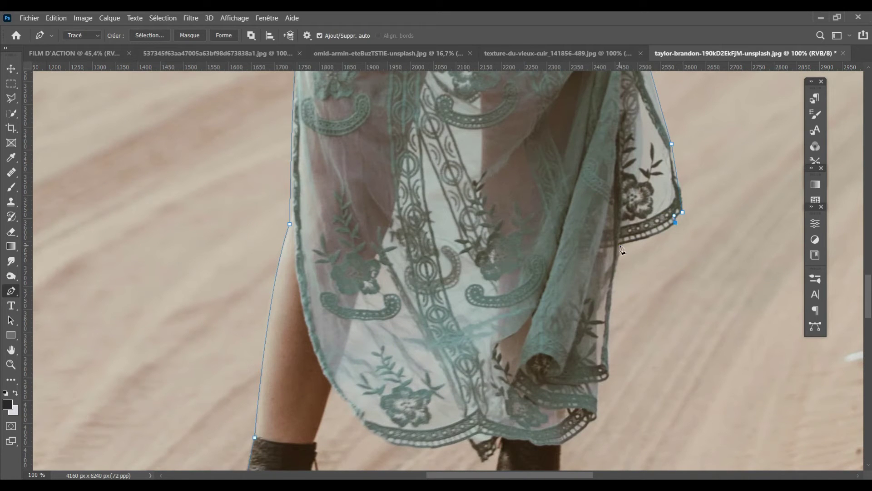
pyautogui.moveTo(608, 375)
pyautogui.mouseDown()
pyautogui.moveTo(617, 388)
pyautogui.moveTo(594, 382)
pyautogui.mouseUp()
pyautogui.click(595, 415)
pyautogui.scroll(-5, 560, 450)
pyautogui.moveTo(553, 303); pyautogui.dragTo(545, 314)
pyautogui.click(560, 331)
pyautogui.moveTo(591, 393); pyautogui.dragTo(595, 409)
pyautogui.moveTo(515, 411); pyautogui.dragTo(482, 398)
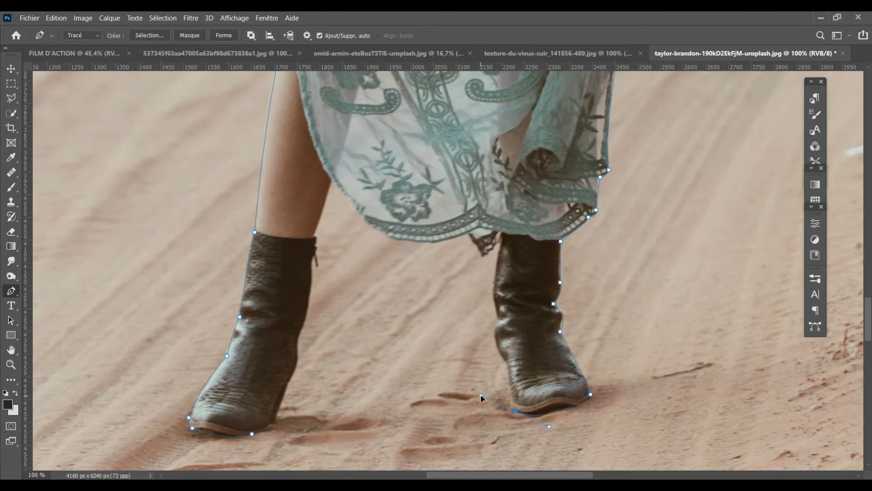
# At 200% zoom, trace up the back of the right boot to the lace hem
pyautogui.hotkey('ctrl', '+')
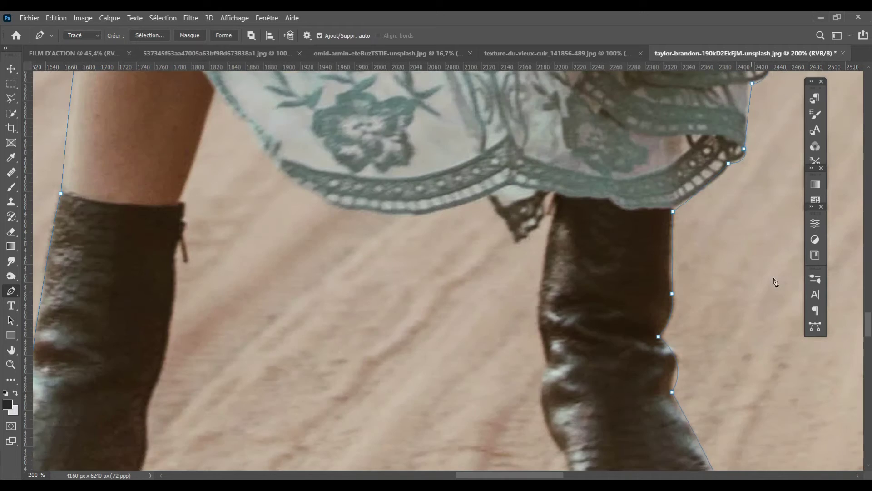
pyautogui.scroll(-5, 609, 162)
pyautogui.moveTo(561, 85); pyautogui.dragTo(557, 75)
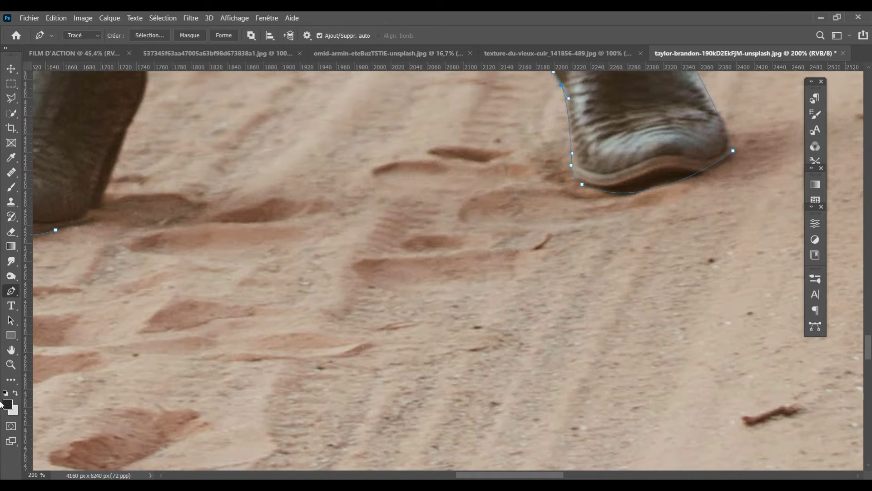
pyautogui.scroll(8, 436, 273)
pyautogui.moveTo(545, 364); pyautogui.dragTo(543, 338)
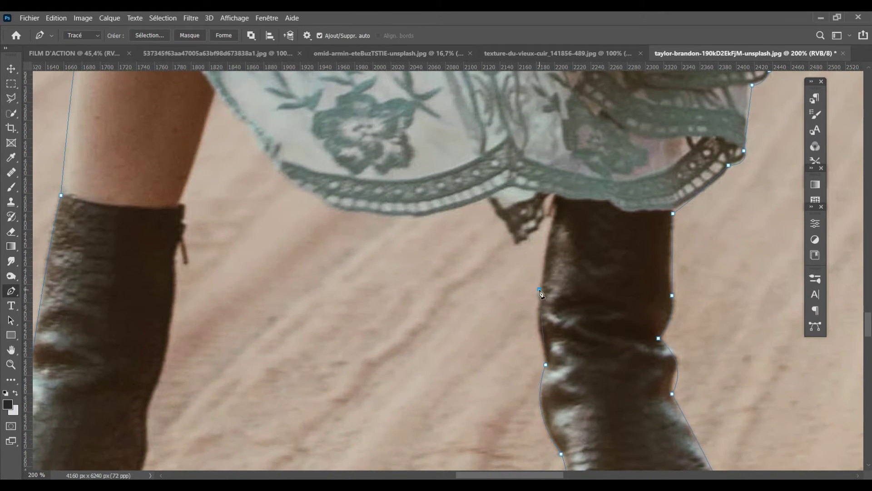
pyautogui.click(553, 214)
pyautogui.click(516, 243)
pyautogui.click(485, 197)
pyautogui.scroll(5, 227, 127)
pyautogui.moveTo(255, 287); pyautogui.dragTo(168, 157)
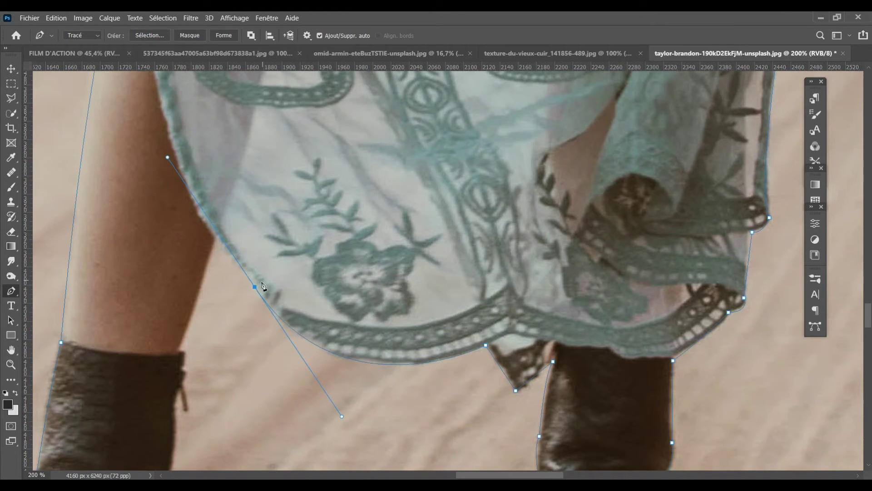
# Trace down the left leg and boot, close the outline at the start point, and fit the view
pyautogui.click(215, 240)
pyautogui.click(182, 370)
pyautogui.moveTo(182, 383)
pyautogui.mouseDown()
pyautogui.moveTo(173, 402)
pyautogui.moveTo(186, 416)
pyautogui.mouseUp()
pyautogui.hotkey('ctrl', '-')
pyautogui.moveTo(301, 406); pyautogui.dragTo(291, 413)
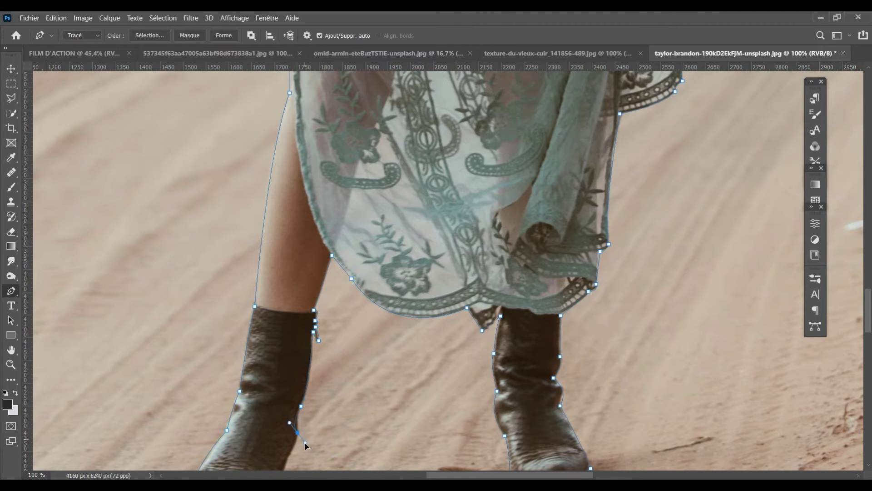
pyautogui.moveTo(868, 319); pyautogui.dragTo(868, 338)
pyautogui.click(275, 310)
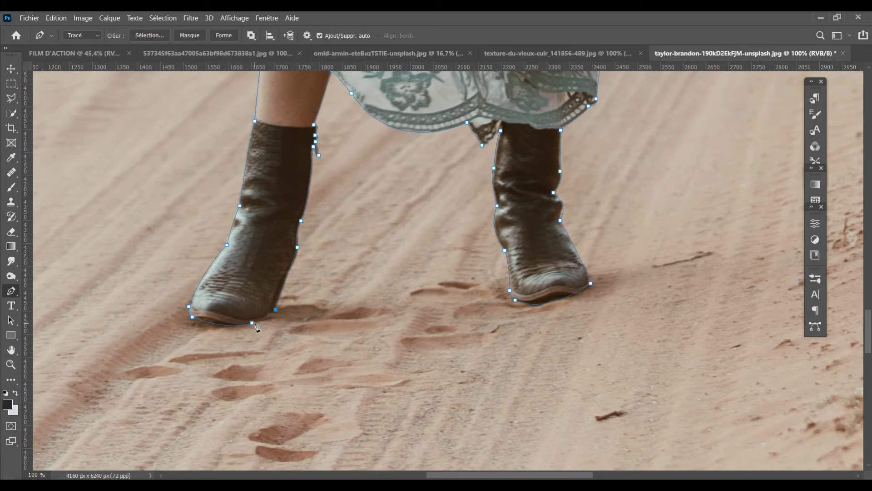
pyautogui.hotkey('ctrl', '0')
# Load the traced path as a selection and magic-erase the sky left of the woman
pyautogui.click(814, 326)
pyautogui.click(726, 341)
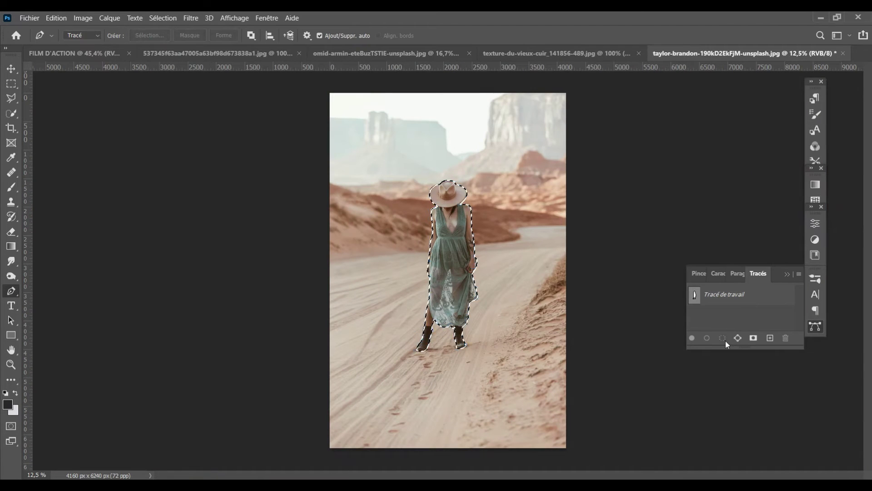
pyautogui.rightClick(11, 232)
pyautogui.click(63, 251)
pyautogui.click(363, 155)
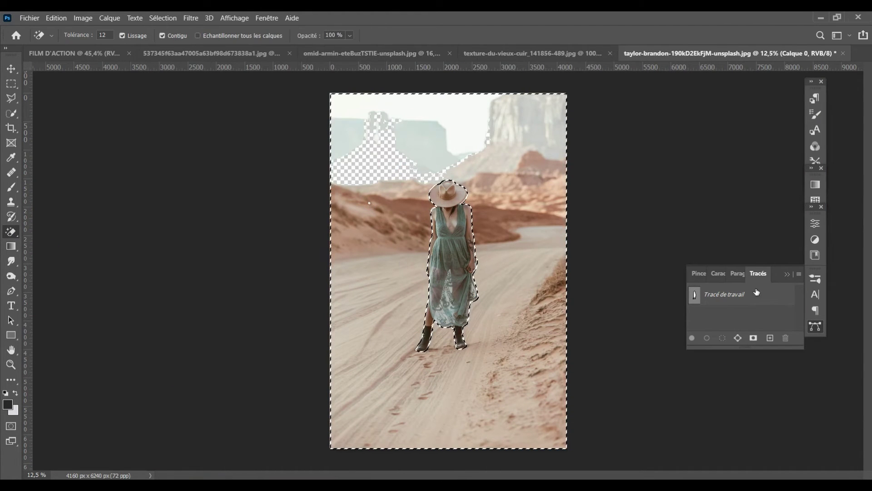
# Erase the remaining sky, dunes and sand around the woman, including the lower-right corner patch
pyautogui.rightClick(10, 231)
pyautogui.click(59, 231)
pyautogui.click(83, 35)
pyautogui.moveTo(455, 114)
pyautogui.mouseDown()
pyautogui.moveTo(366, 187)
pyautogui.moveTo(523, 136)
pyautogui.mouseUp()
pyautogui.moveTo(349, 272)
pyautogui.mouseDown()
pyautogui.moveTo(426, 219)
pyautogui.moveTo(536, 200)
pyautogui.moveTo(364, 210)
pyautogui.mouseUp()
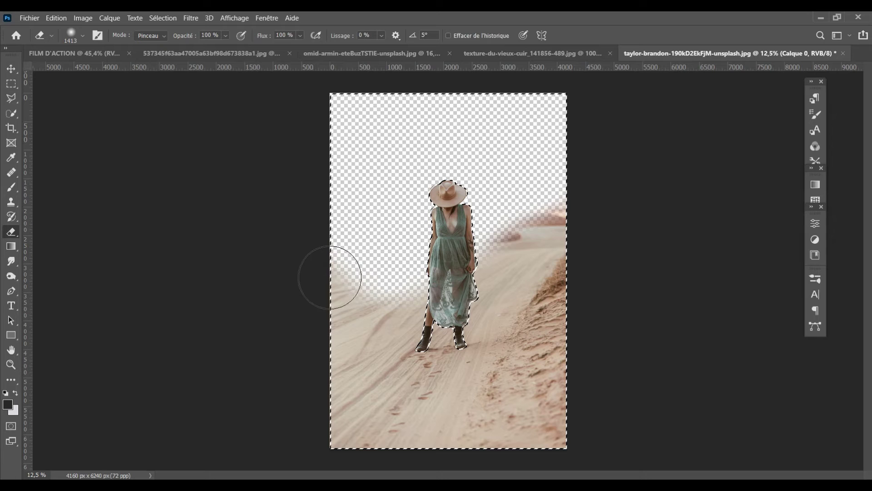
pyautogui.moveTo(331, 278); pyautogui.dragTo(505, 335)
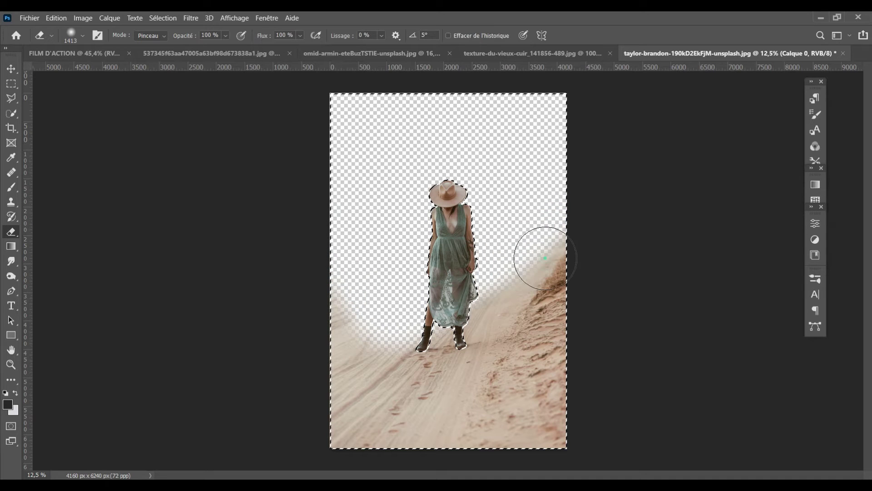
pyautogui.moveTo(545, 257); pyautogui.dragTo(477, 416)
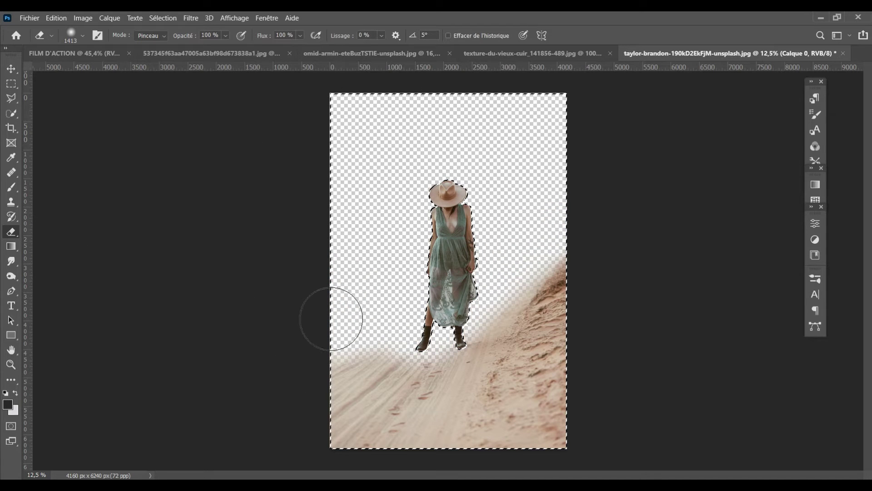
pyautogui.moveTo(331, 317); pyautogui.dragTo(487, 296)
pyautogui.moveTo(530, 259)
pyautogui.mouseDown()
pyautogui.moveTo(551, 331)
pyautogui.moveTo(395, 201)
pyautogui.moveTo(381, 463)
pyautogui.mouseUp()
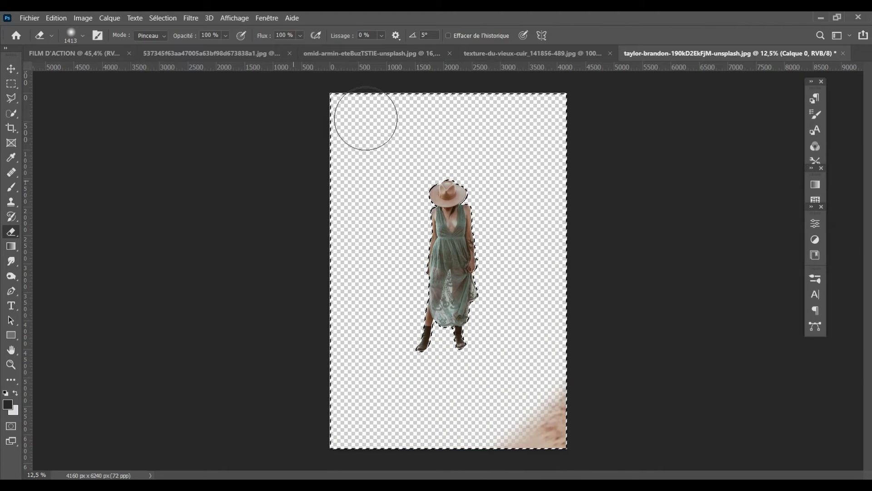
pyautogui.moveTo(522, 427); pyautogui.dragTo(554, 434)
# Deselect, reposition the woman layer, and drag the cutout onto the alley document's tab
pyautogui.hotkey('ctrl', 'd')
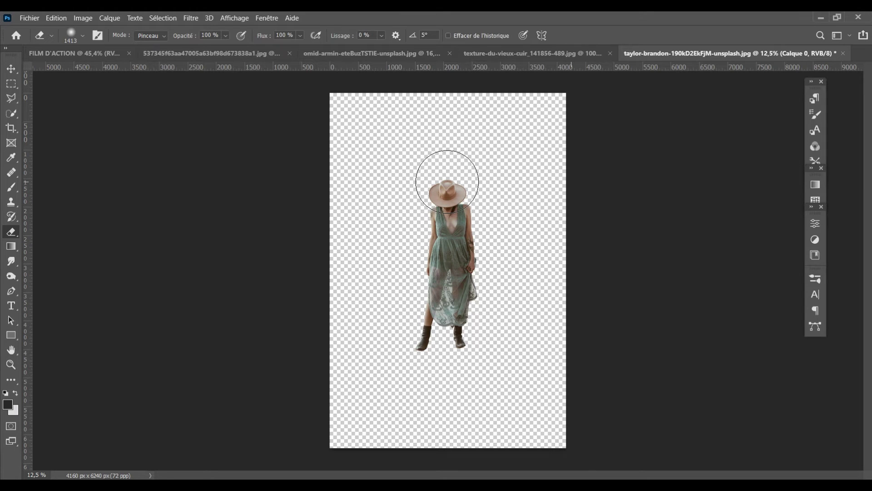
pyautogui.press('v')
pyautogui.moveTo(541, 312); pyautogui.dragTo(484, 164)
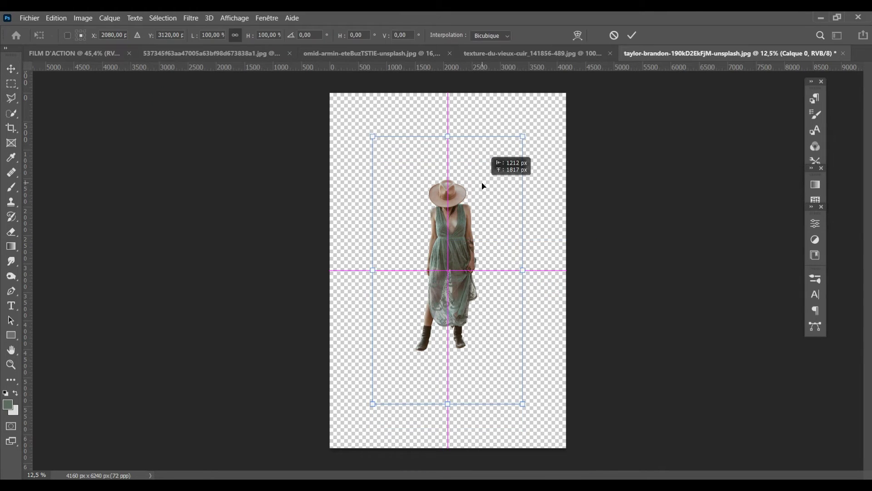
pyautogui.press('Return')
pyautogui.moveTo(459, 259); pyautogui.dragTo(265, 58)
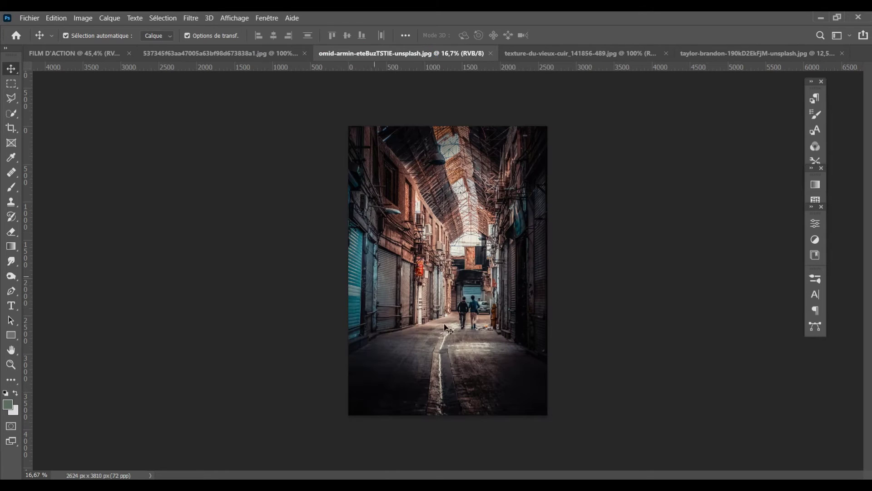
# Zoom in and trace a Polygonal Lasso selection around the two alley walkers
pyautogui.doubleClick(13, 354)
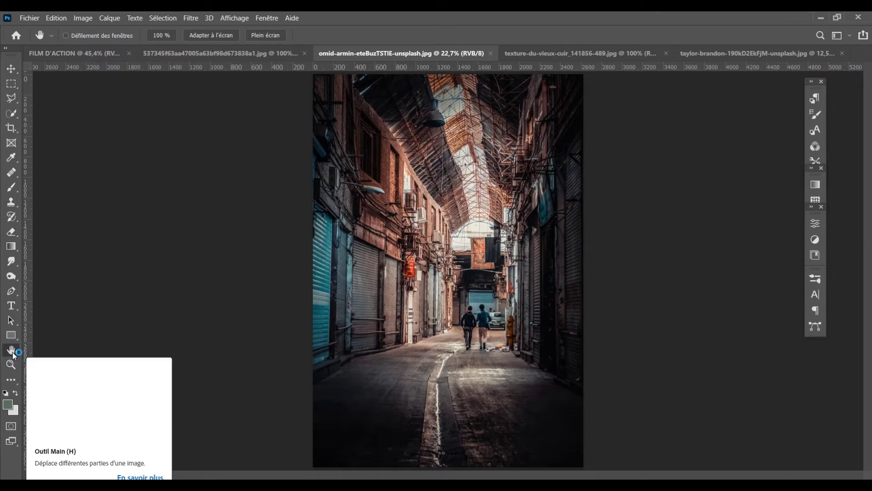
pyautogui.hotkey('ctrl', '+')
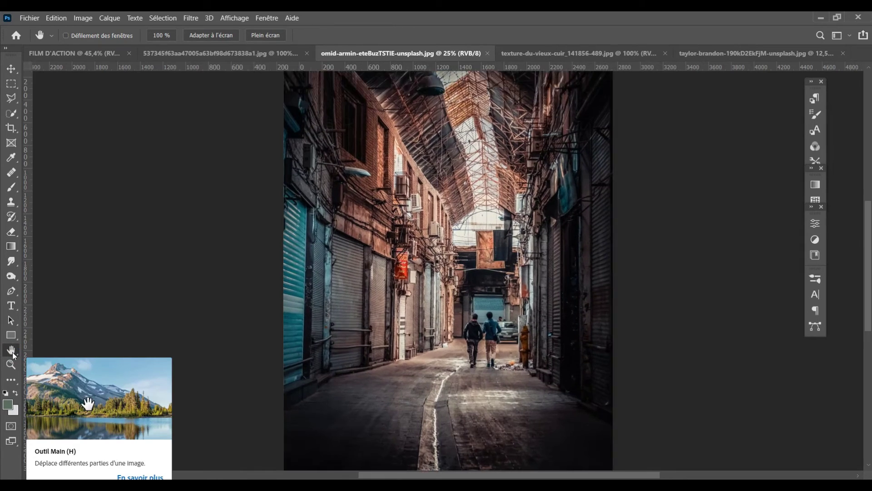
pyautogui.hotkey('ctrl', '+')
pyautogui.hotkey('ctrl', '+')
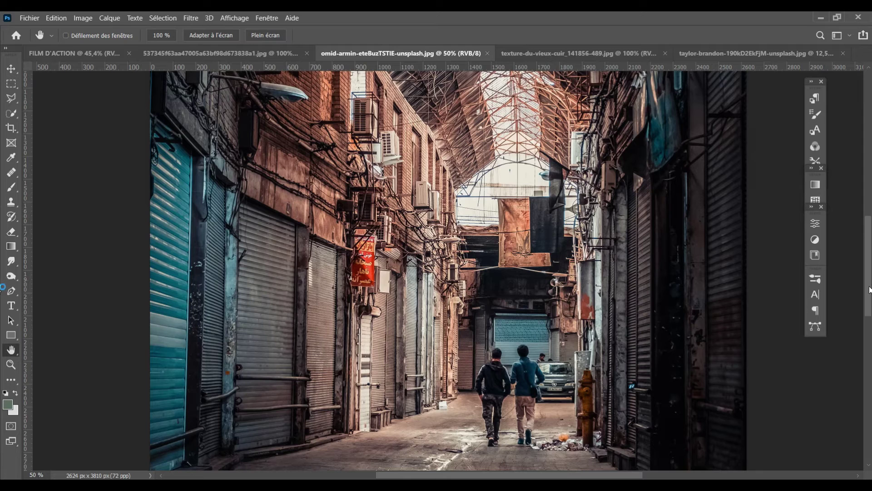
pyautogui.moveTo(869, 291); pyautogui.dragTo(869, 321)
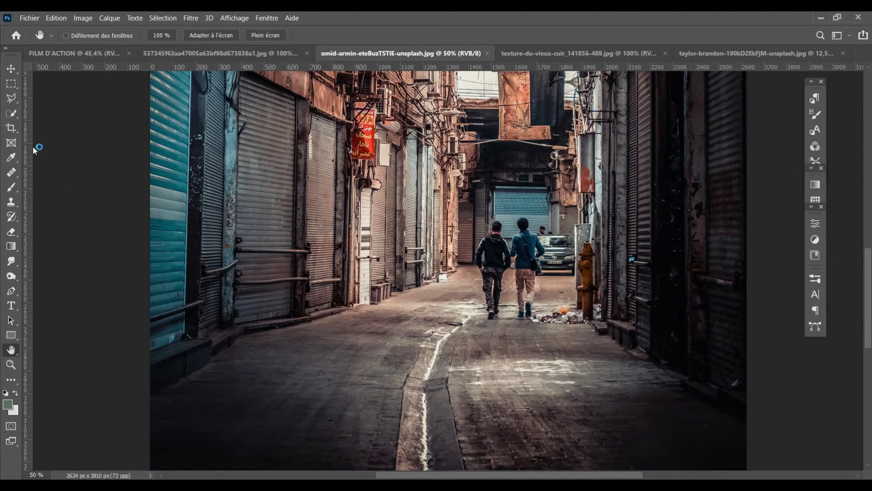
pyautogui.click(12, 97)
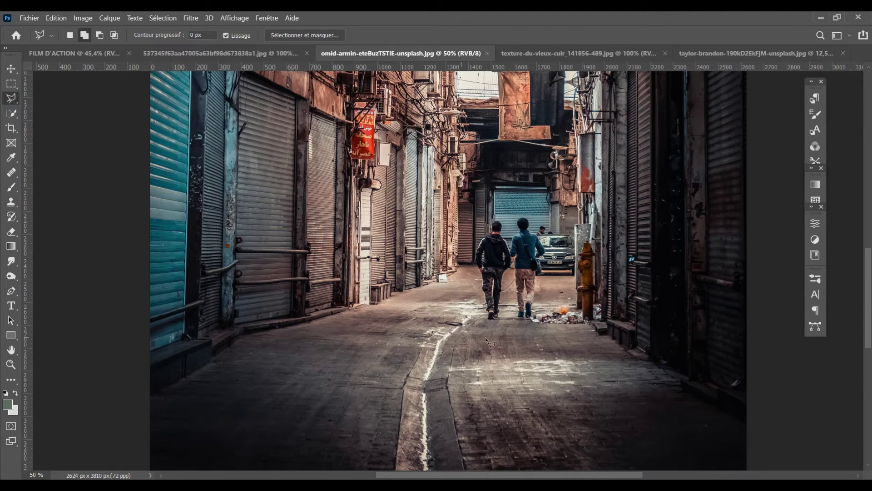
pyautogui.click(485, 319)
pyautogui.click(467, 250)
pyautogui.click(493, 217)
pyautogui.click(556, 237)
pyautogui.click(536, 322)
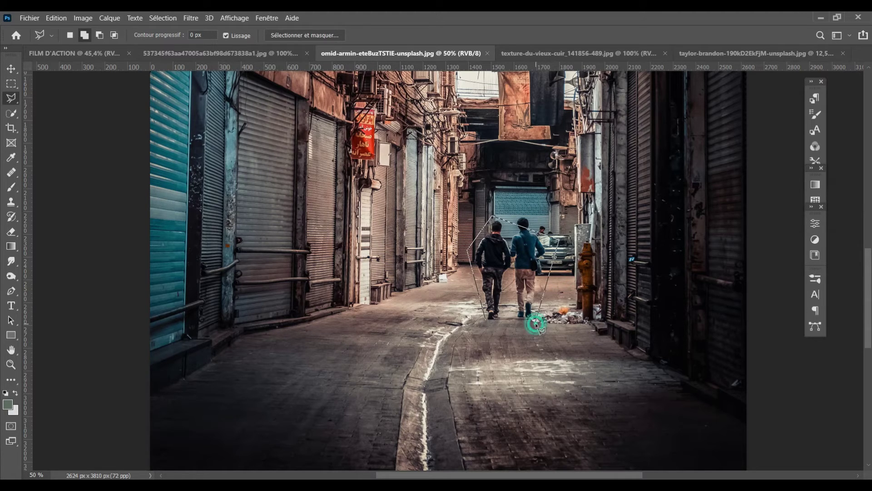
pyautogui.doubleClick(487, 321)
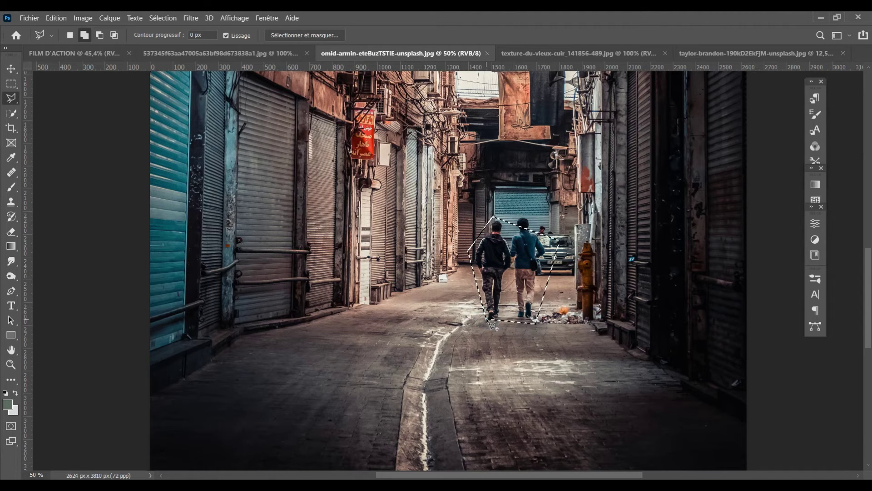
# Content-Aware fill the walkers' selection with surrounding street and zoom back out
pyautogui.rightClick(535, 235)
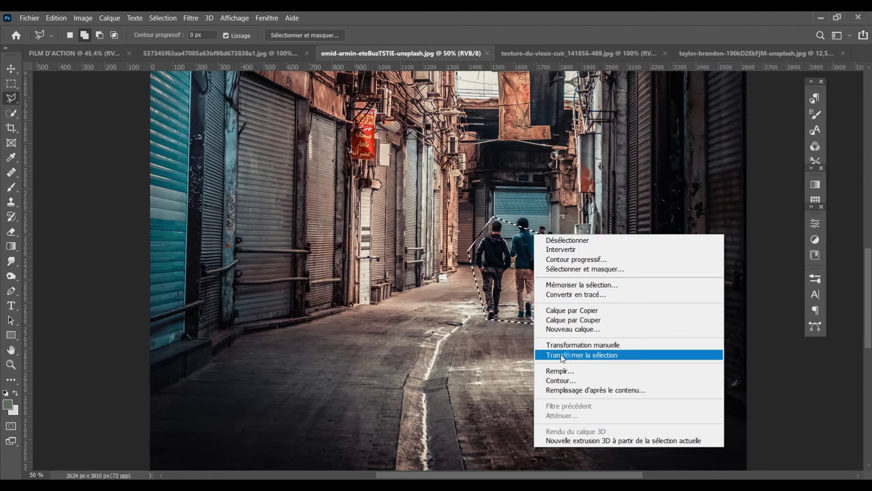
pyautogui.click(561, 371)
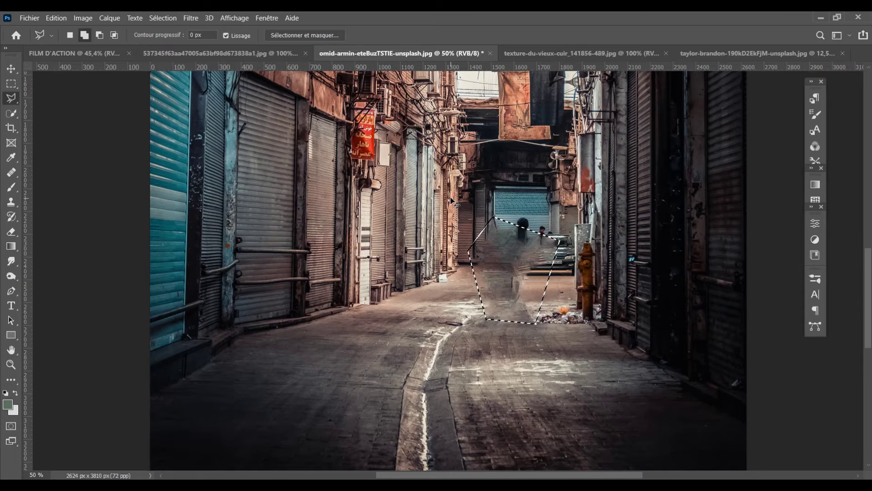
pyautogui.hotkey('ctrl', '-')
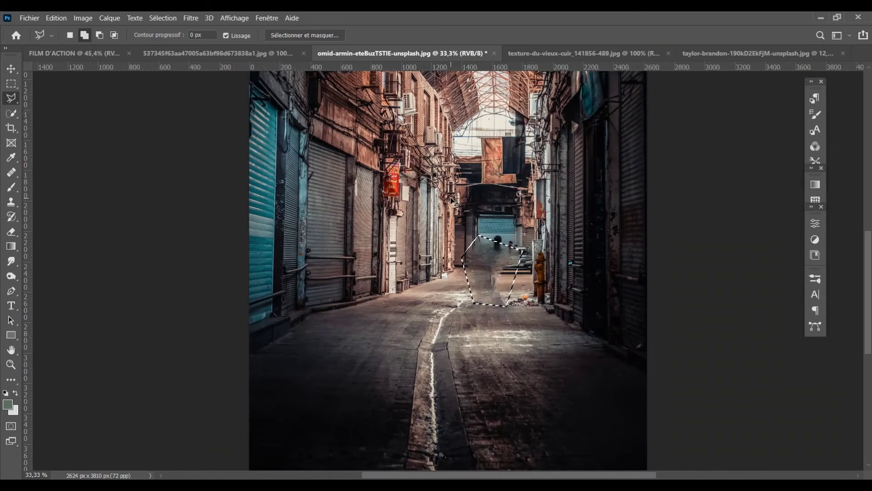
pyautogui.hotkey('ctrl', '-')
pyautogui.hotkey('ctrl', '-')
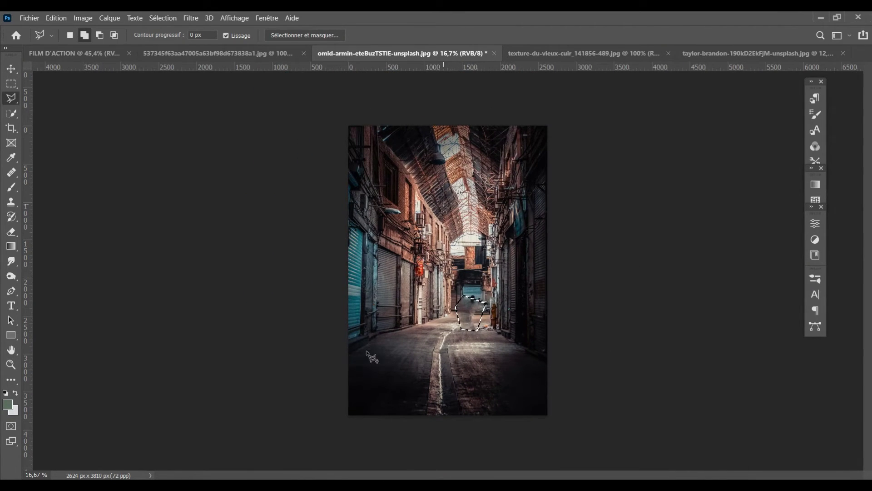
# Fill the walkers' selection again and set the Spot Healing Brush to size 190
pyautogui.press('Delete')
pyautogui.click(11, 173)
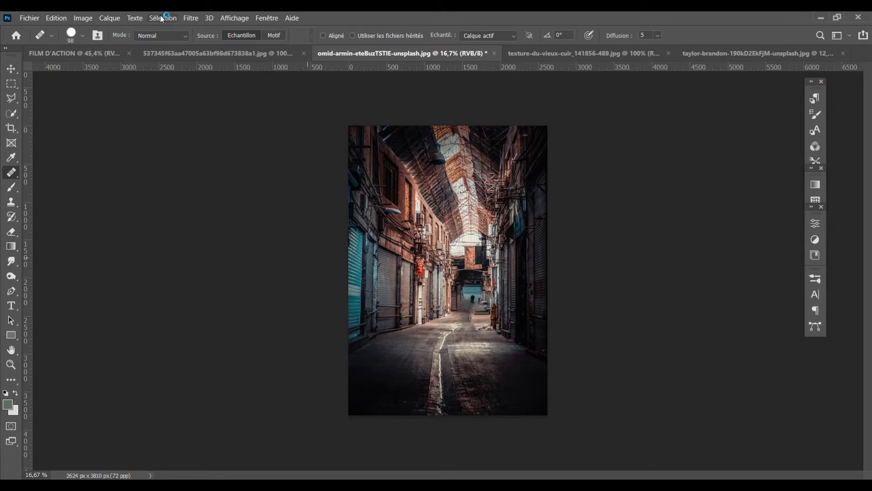
pyautogui.click(83, 36)
pyautogui.moveTo(100, 68); pyautogui.dragTo(111, 68)
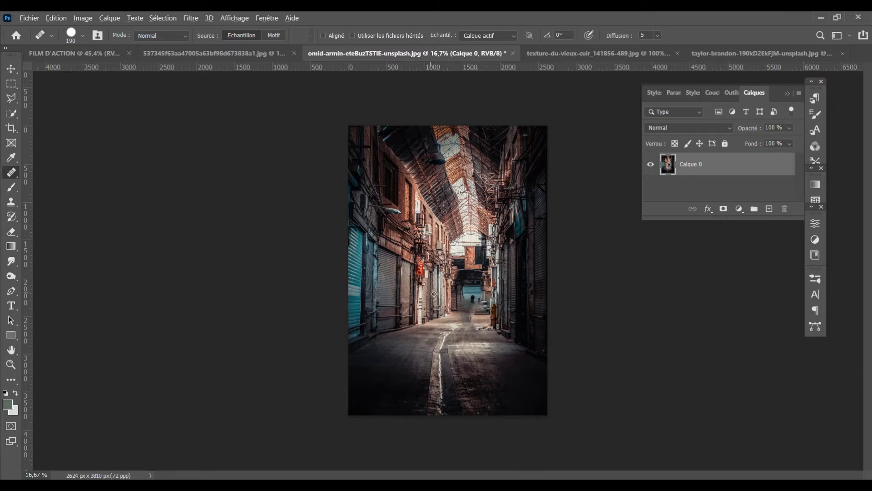
pyautogui.press('alt')
# Browse the fill, eraser, zoom and dodge tool groups to reach the Clone Stamp group
pyautogui.click(12, 256)
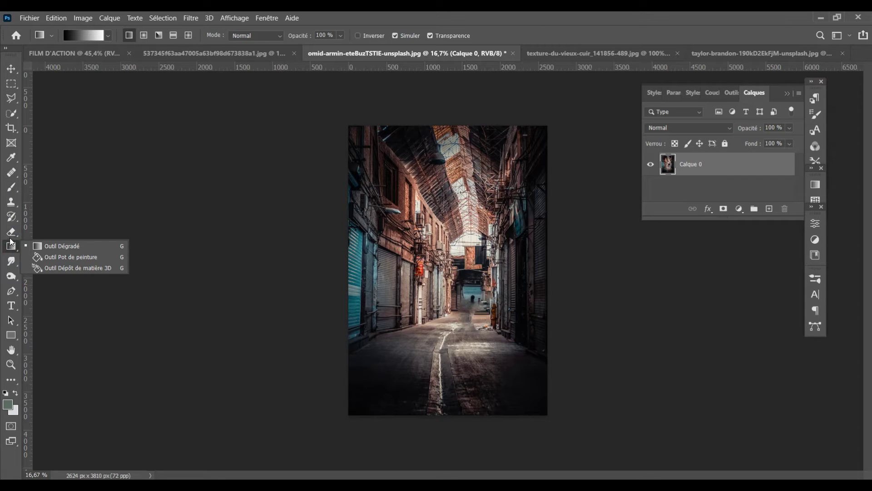
pyautogui.click(12, 233)
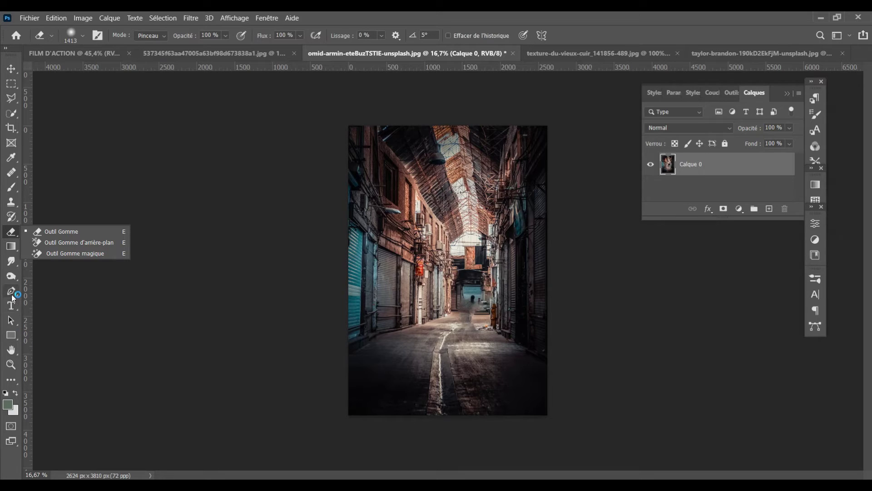
pyautogui.click(12, 370)
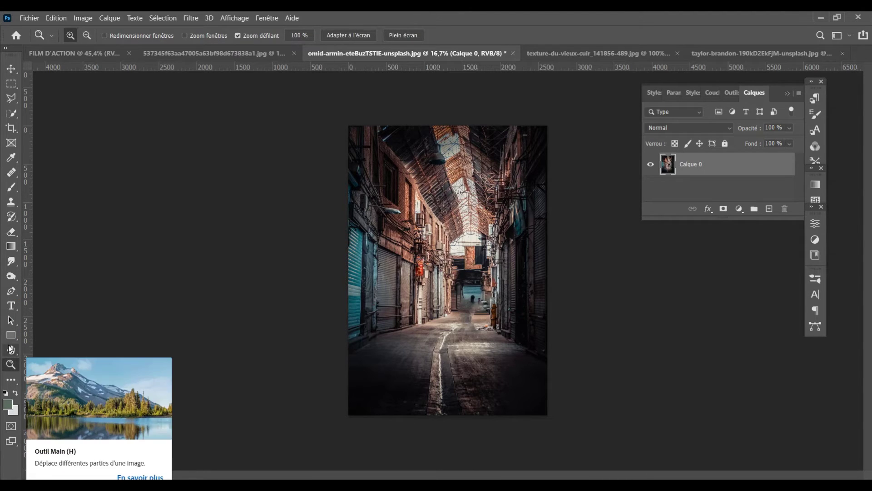
pyautogui.click(14, 281)
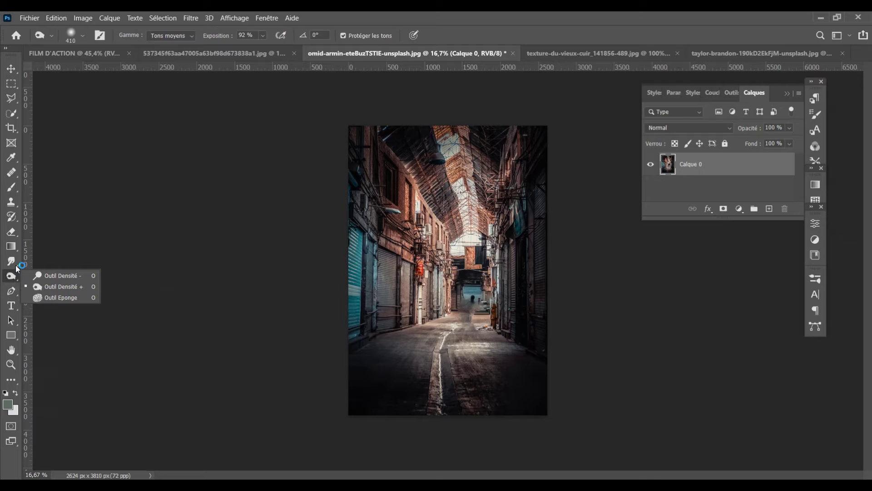
pyautogui.click(10, 204)
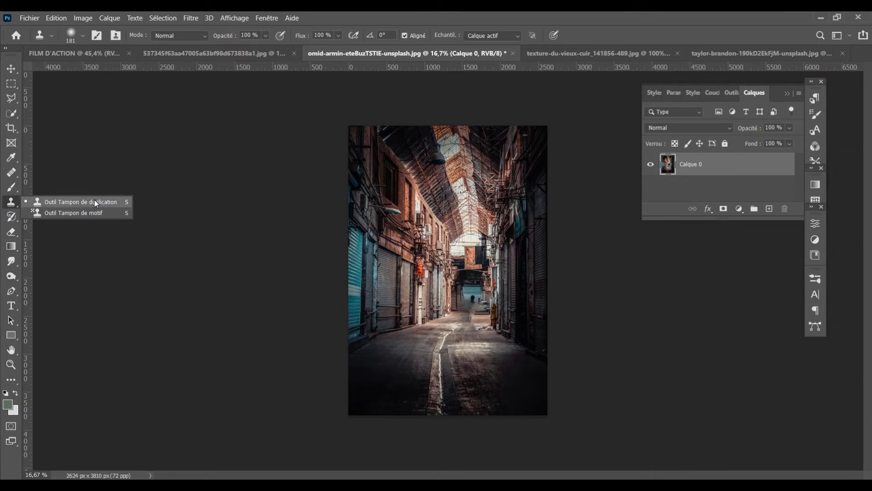
# Clone Stamp alley pixels sampled beside the spot over the walkers' smudge and teal stairs area
pyautogui.click(95, 202)
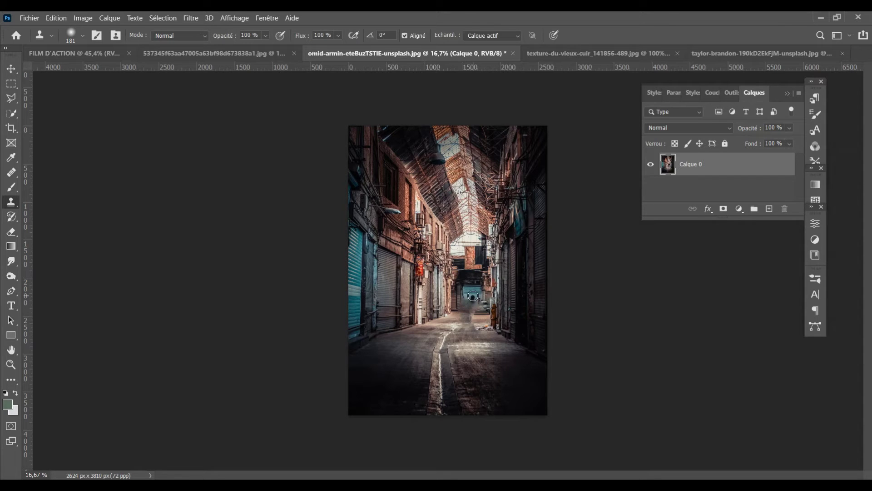
pyautogui.click(472, 298)
pyautogui.click(472, 301)
pyautogui.moveTo(471, 306)
pyautogui.mouseDown()
pyautogui.moveTo(464, 320)
pyautogui.moveTo(480, 326)
pyautogui.moveTo(461, 325)
pyautogui.moveTo(469, 317)
pyautogui.mouseUp()
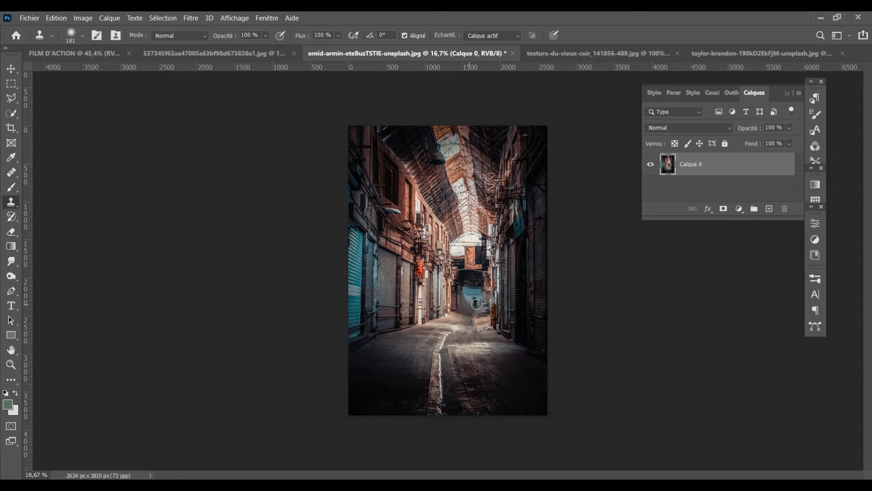
pyautogui.moveTo(475, 302)
pyautogui.mouseDown()
pyautogui.moveTo(482, 334)
pyautogui.moveTo(480, 322)
pyautogui.mouseUp()
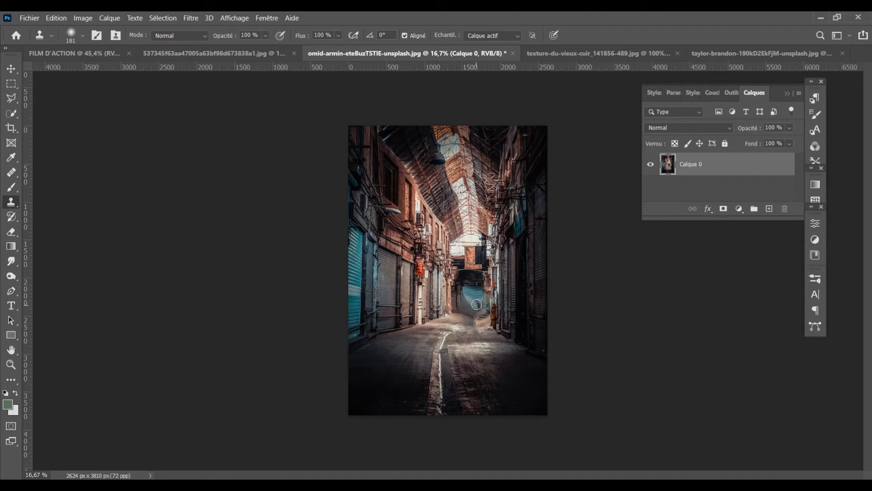
pyautogui.moveTo(479, 307); pyautogui.dragTo(480, 308)
pyautogui.moveTo(480, 304); pyautogui.dragTo(483, 309)
pyautogui.moveTo(464, 304)
pyautogui.mouseDown()
pyautogui.moveTo(470, 313)
pyautogui.moveTo(468, 301)
pyautogui.moveTo(480, 302)
pyautogui.mouseUp()
pyautogui.moveTo(473, 298); pyautogui.dragTo(481, 309)
pyautogui.hotkey('ctrl', '-')
pyautogui.hotkey('ctrl', '-')
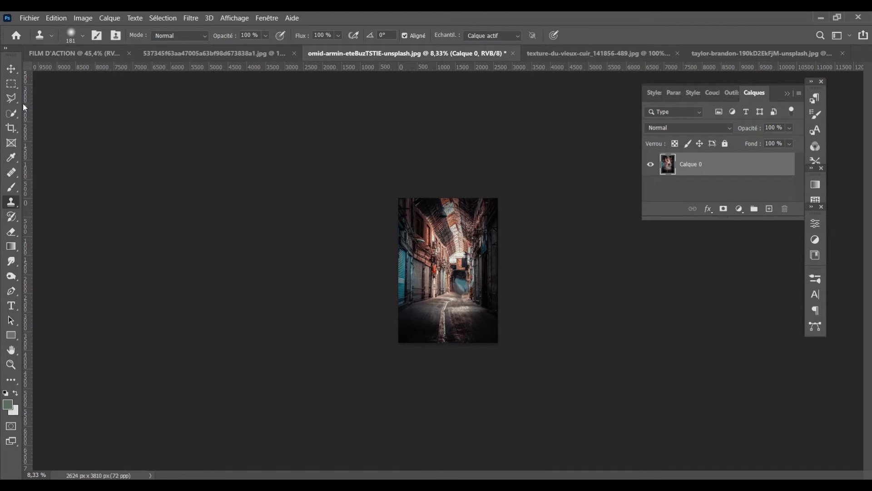
pyautogui.click(11, 69)
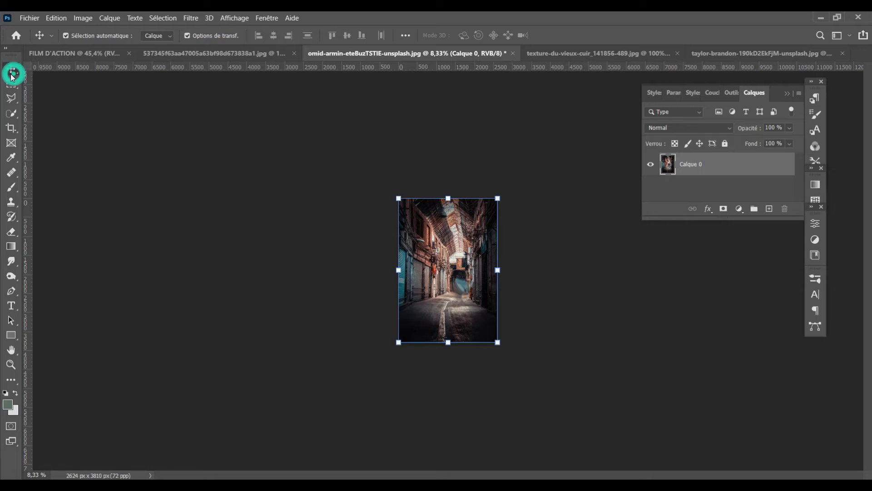
# Bring the scratched grey texture into the FILM D'ACTION poster as a new layer
pyautogui.click(182, 266)
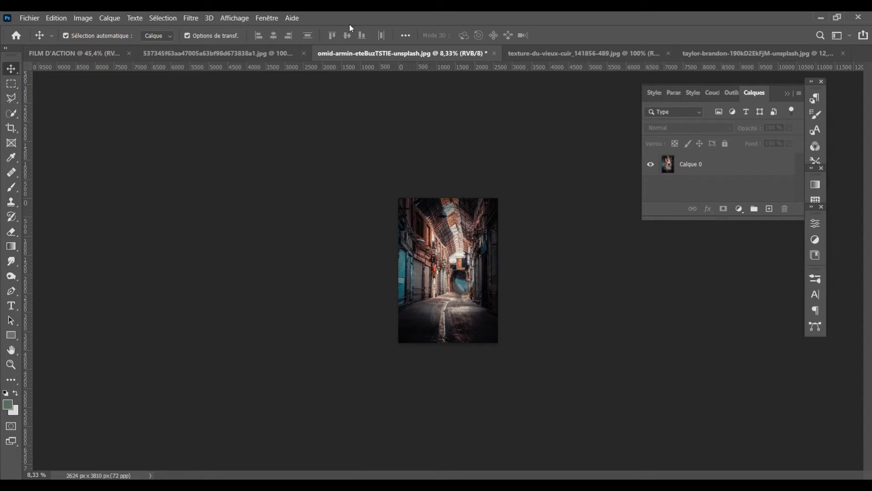
pyautogui.click(524, 53)
pyautogui.hotkey('ctrl', 'w')
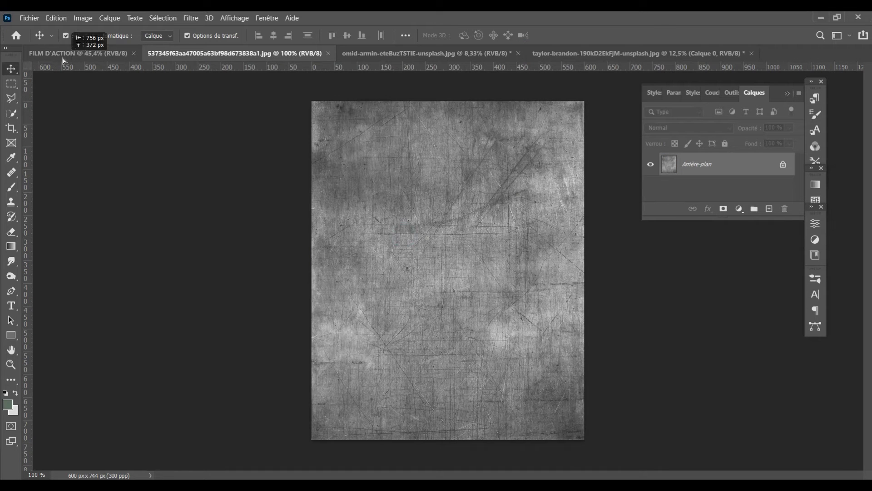
pyautogui.click(64, 56)
pyautogui.moveTo(421, 320); pyautogui.dragTo(473, 294)
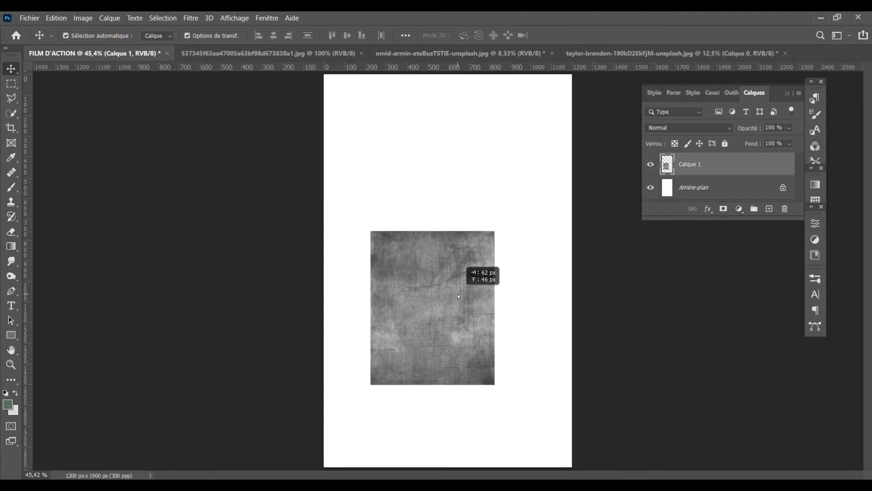
# Free Transform the texture larger and taller so it covers the poster's full height
pyautogui.hotkey('ctrl', 't')
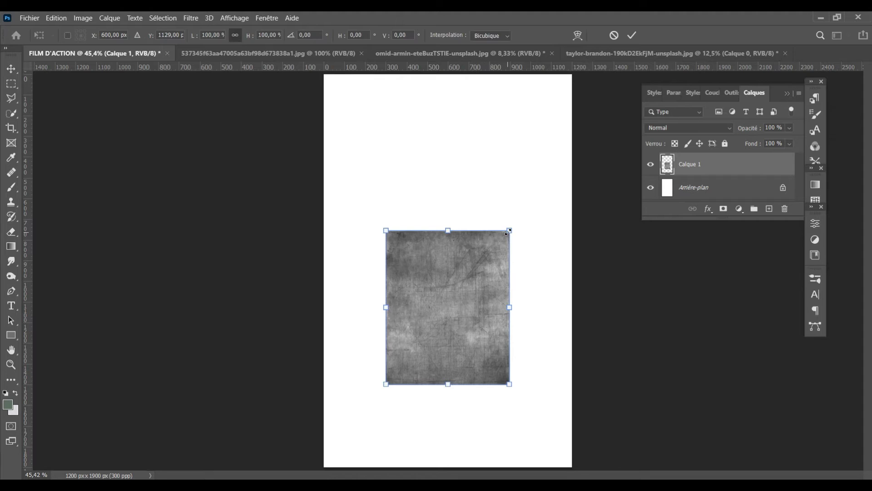
pyautogui.moveTo(508, 231); pyautogui.dragTo(599, 119)
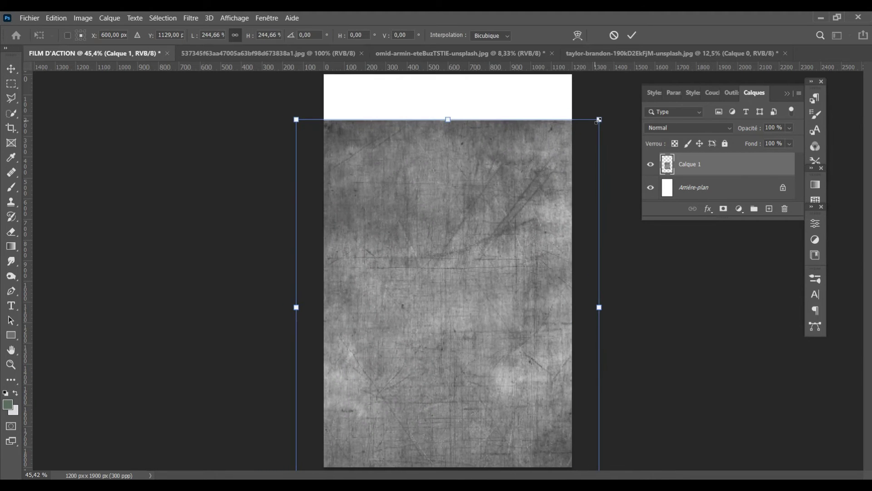
pyautogui.moveTo(450, 235); pyautogui.dragTo(443, 184)
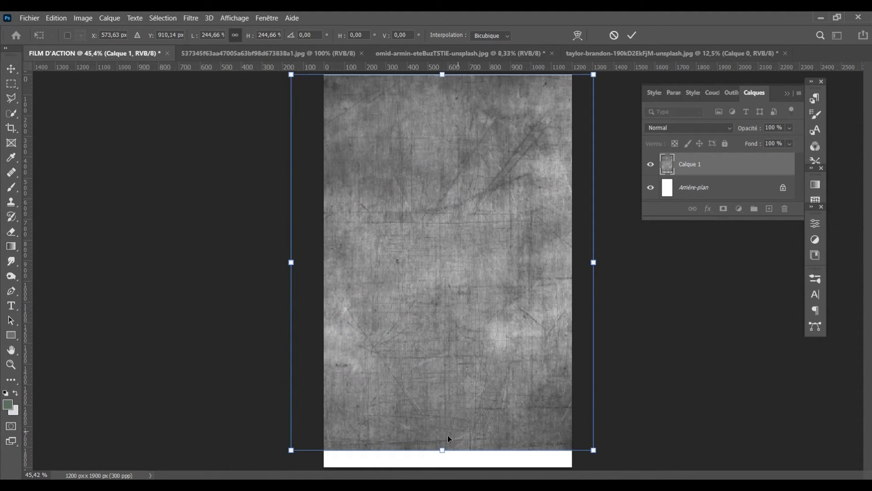
pyautogui.moveTo(444, 450); pyautogui.dragTo(444, 466)
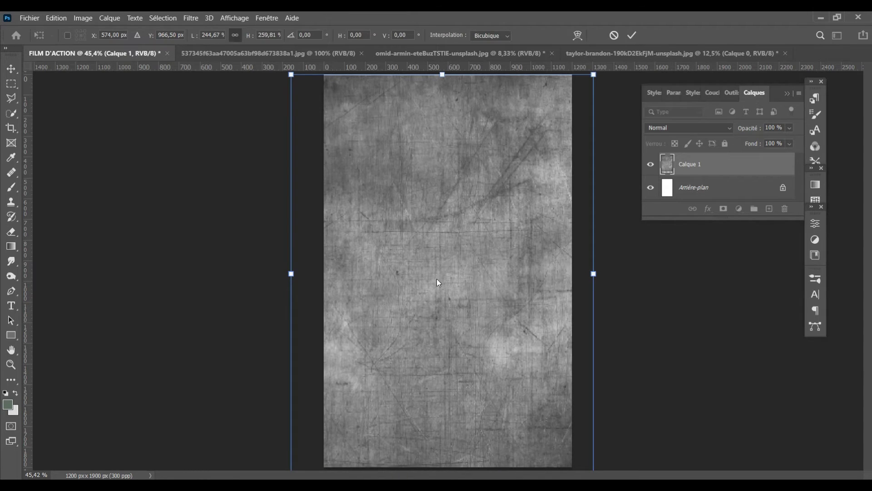
pyautogui.moveTo(442, 74); pyautogui.dragTo(444, 68)
pyautogui.press('Return')
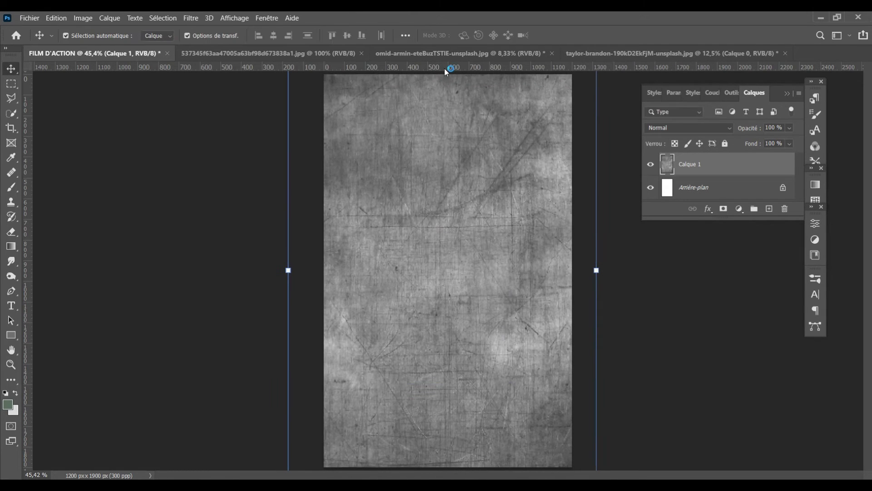
pyautogui.hotkey('ctrl', '-')
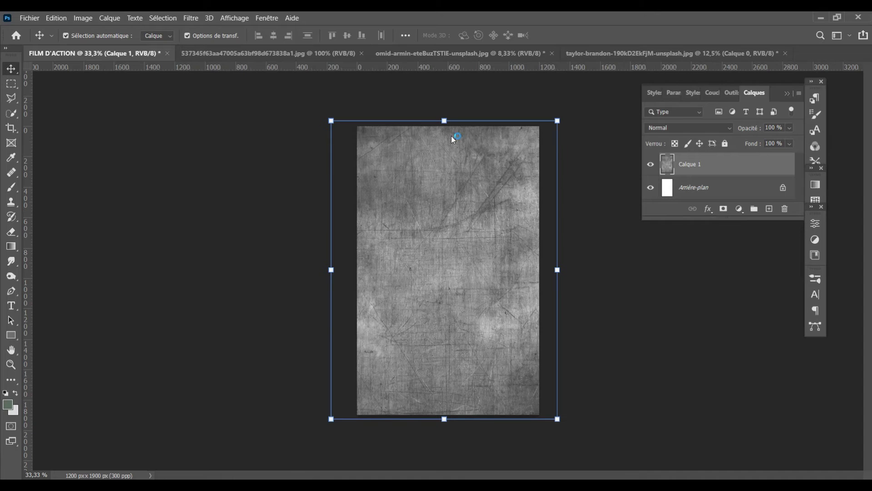
# Narrow the texture to the 1200 px canvas width and nudge it into exact alignment
pyautogui.moveTo(559, 121); pyautogui.dragTo(562, 124)
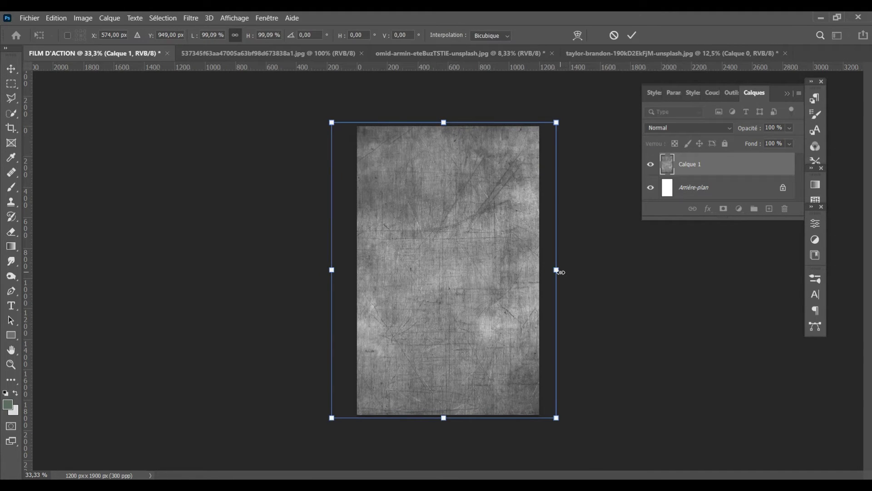
pyautogui.moveTo(562, 272); pyautogui.dragTo(545, 283)
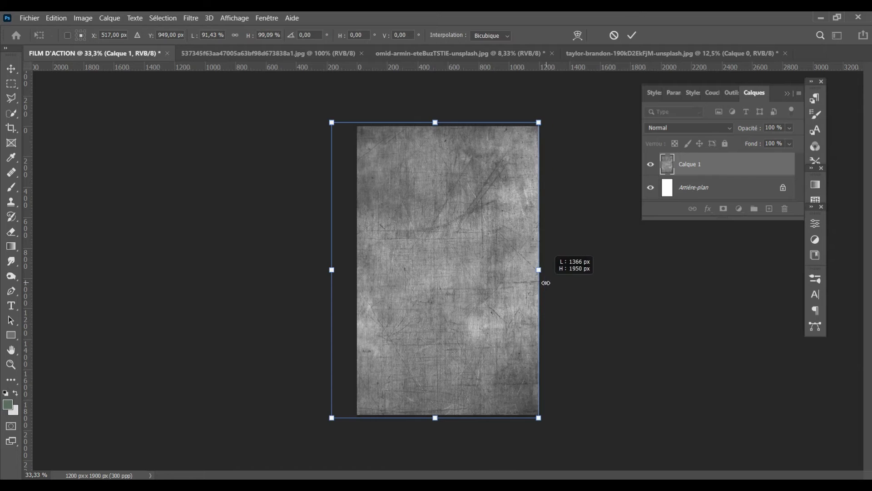
pyautogui.moveTo(332, 270); pyautogui.dragTo(352, 271)
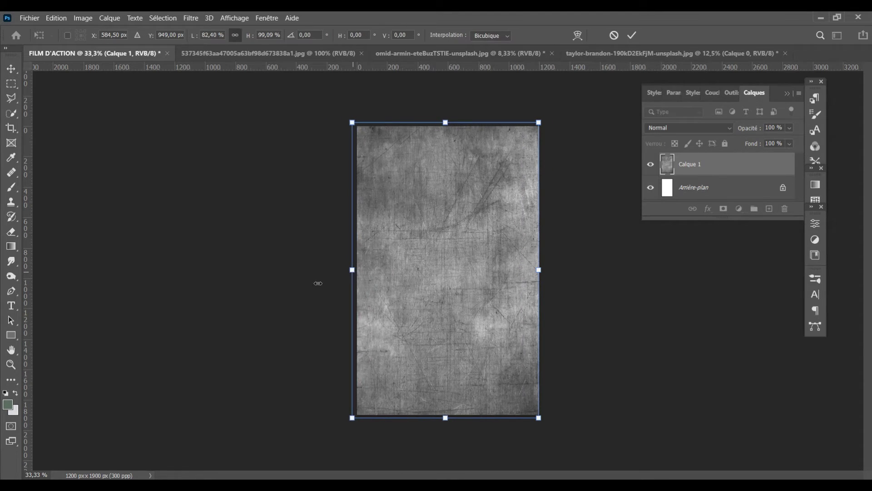
pyautogui.hotkey('shift', 'Right')
pyautogui.hotkey('shift', 'Right')
pyautogui.press('Right')
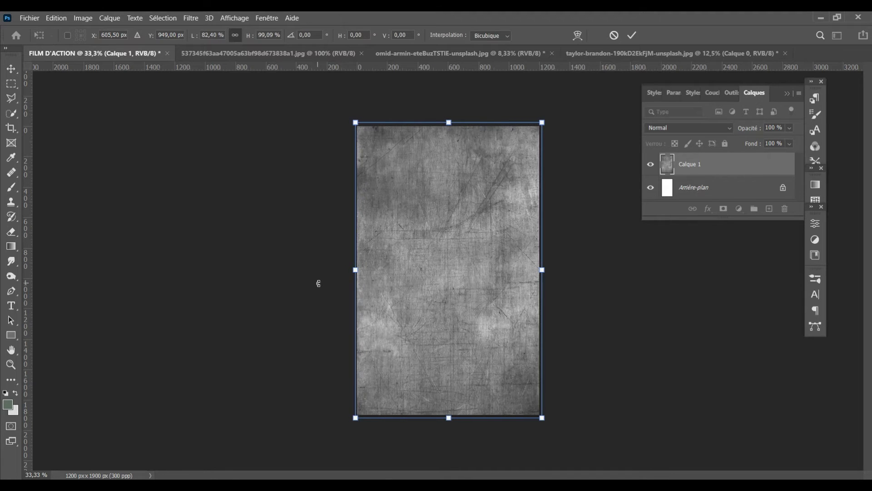
pyautogui.press('Return')
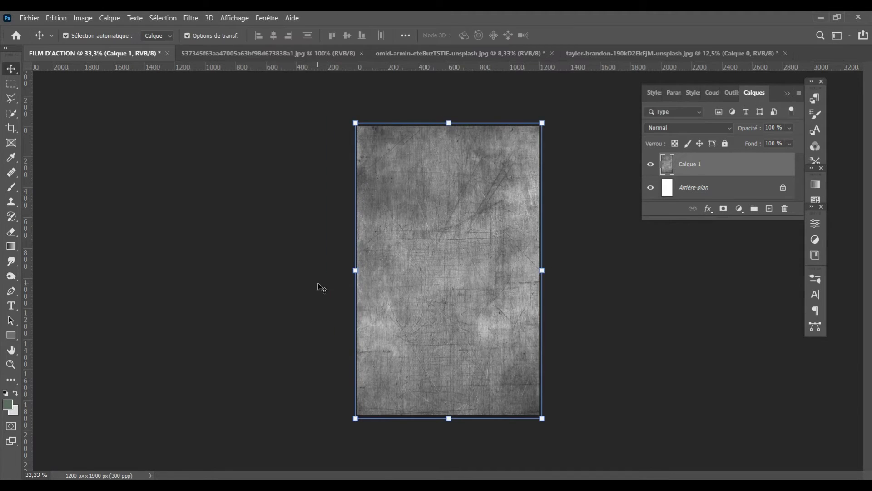
pyautogui.click(616, 318)
# Add a Luminosité/Contraste layer above Calque 1 with brightness -127 and contrast 33
pyautogui.click(692, 169)
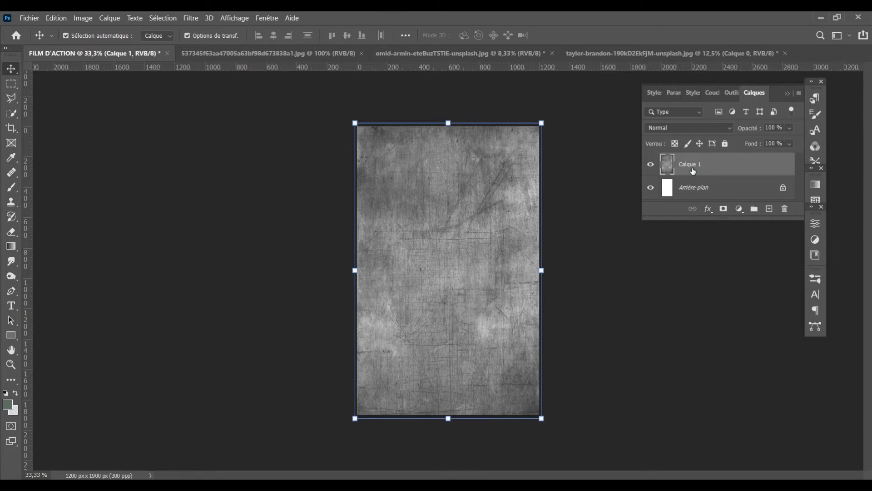
pyautogui.click(739, 208)
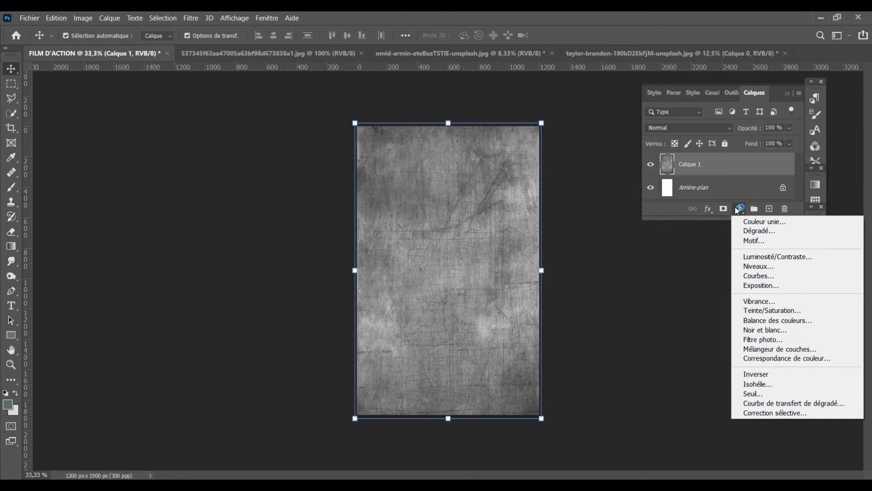
pyautogui.click(774, 258)
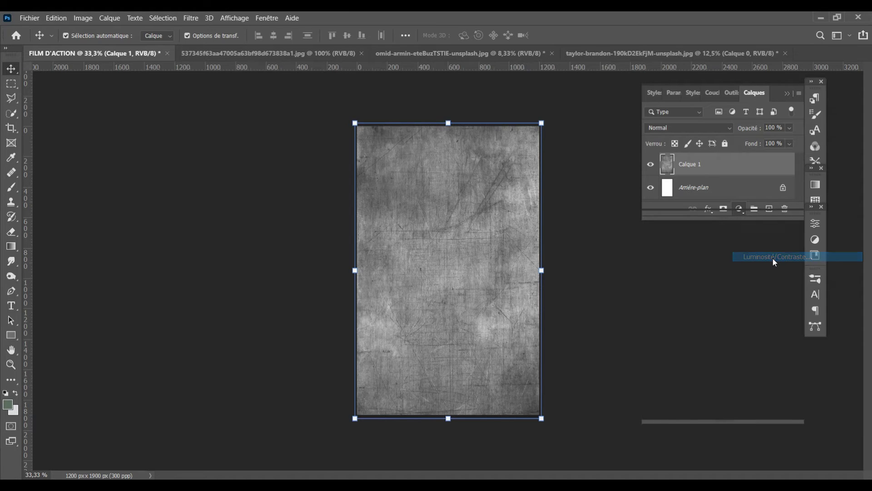
pyautogui.moveTo(721, 287); pyautogui.dragTo(661, 291)
pyautogui.moveTo(719, 311); pyautogui.dragTo(742, 312)
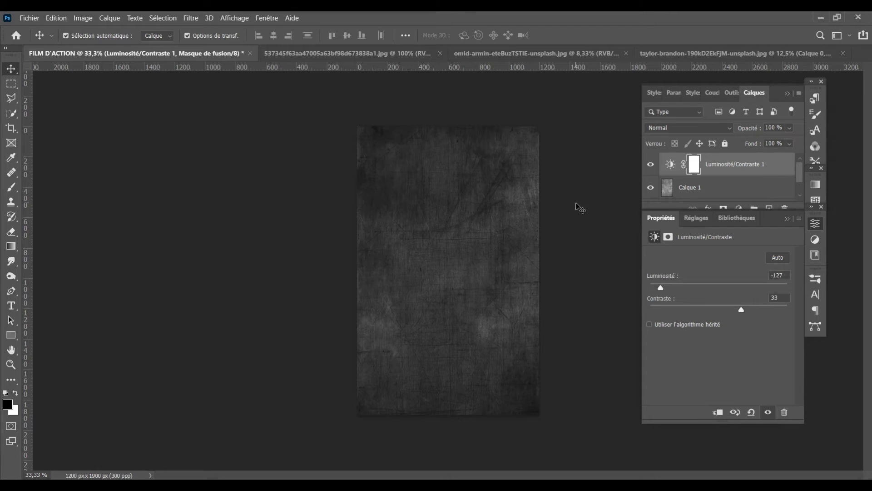
pyautogui.click(623, 214)
pyautogui.click(779, 217)
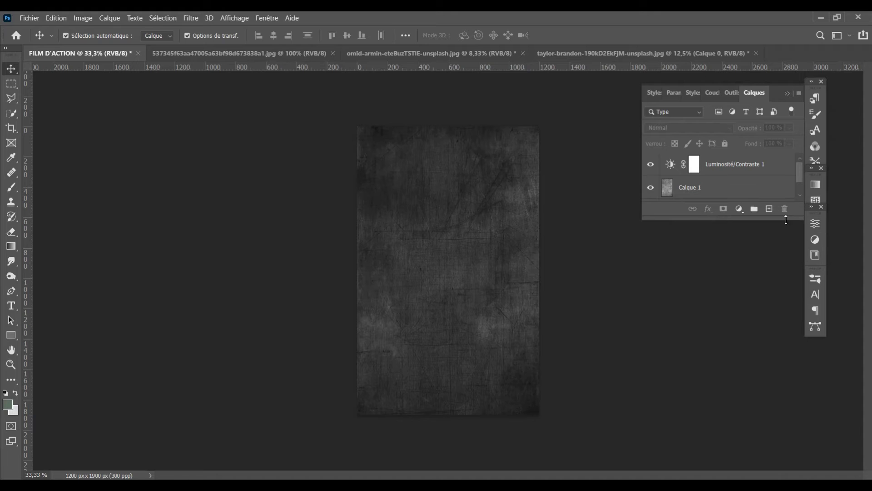
# Add a black-to-transparent linear gradient fill layer at 90° to darken the poster's bottom
pyautogui.click(739, 208)
pyautogui.click(750, 231)
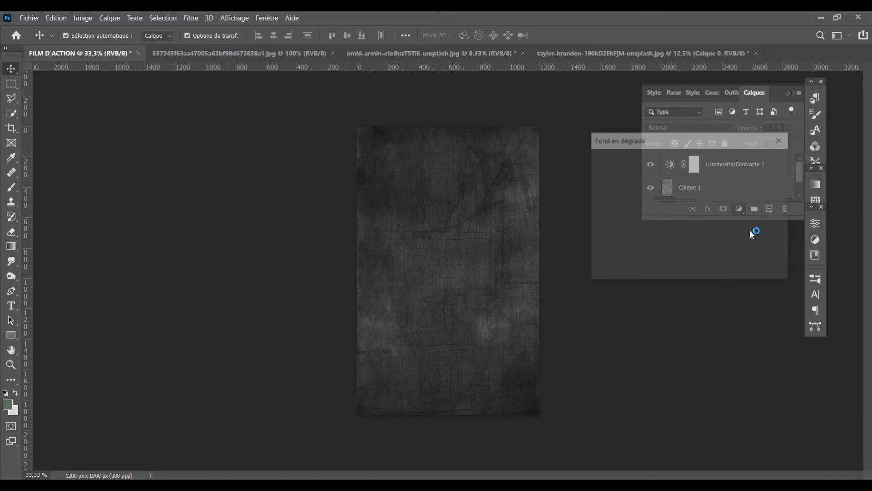
pyautogui.click(639, 161)
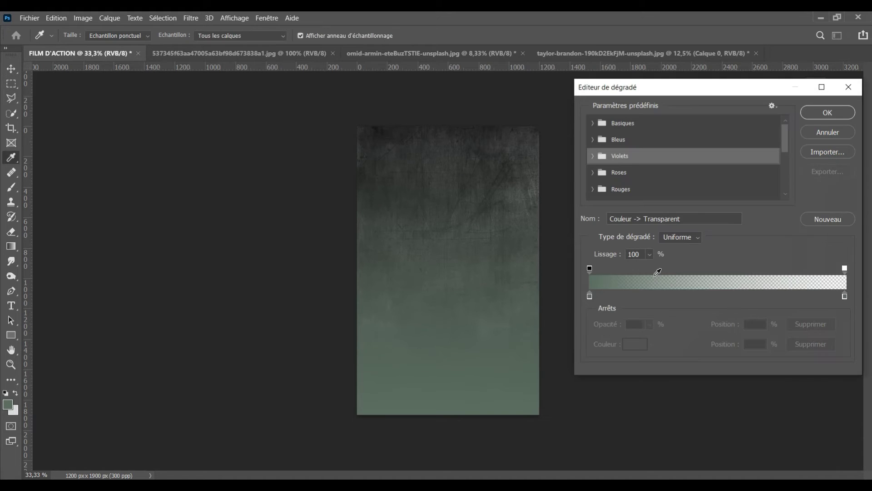
pyautogui.doubleClick(590, 296)
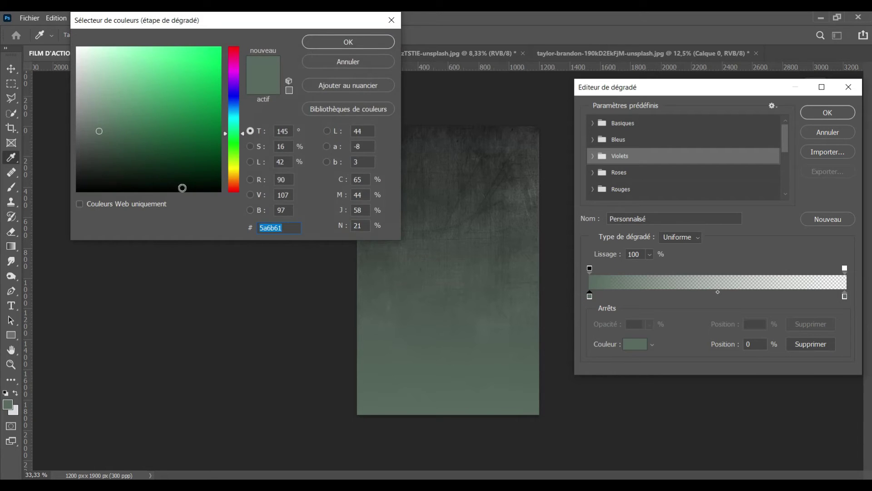
pyautogui.click(217, 192)
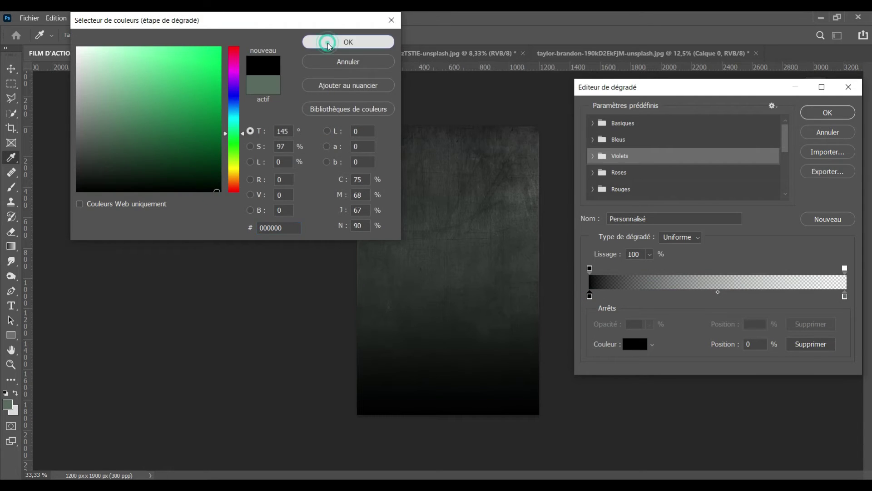
pyautogui.click(331, 41)
pyautogui.click(466, 322)
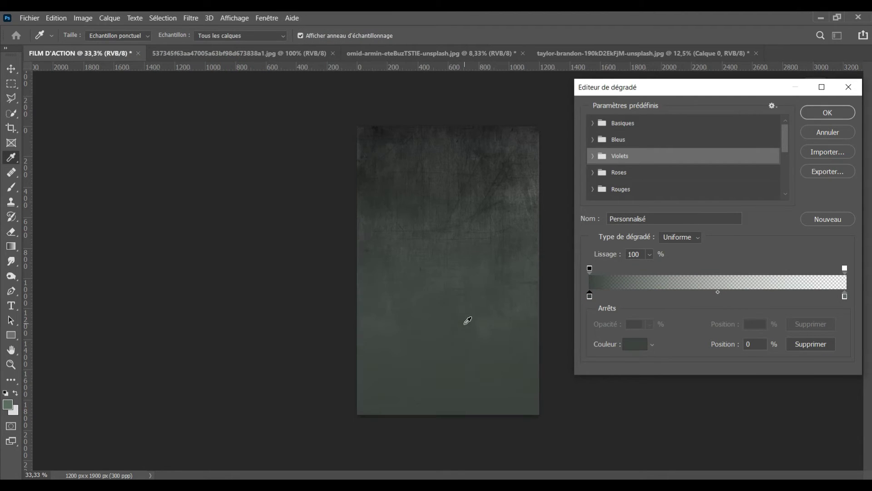
pyautogui.hotkey('ctrl', 'z')
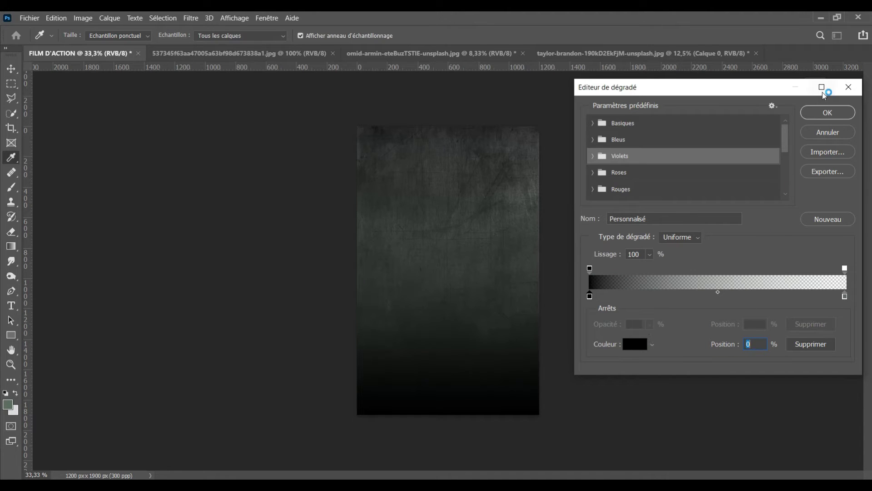
pyautogui.click(824, 115)
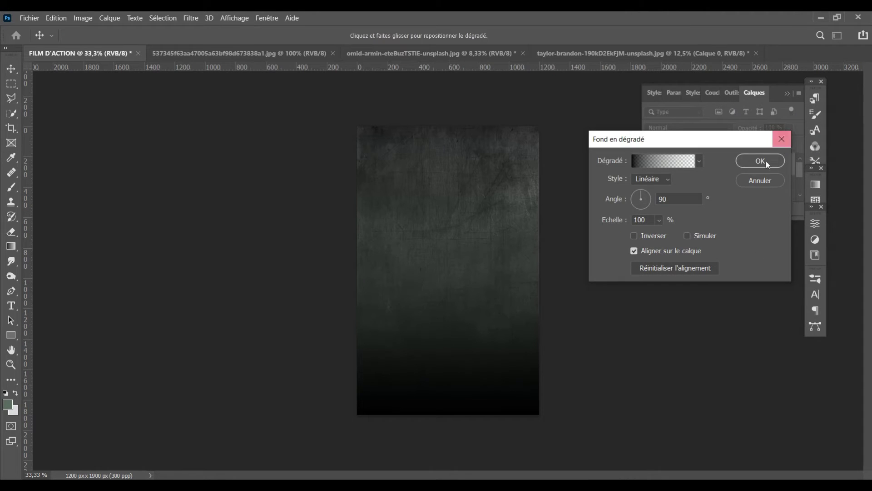
pyautogui.click(756, 164)
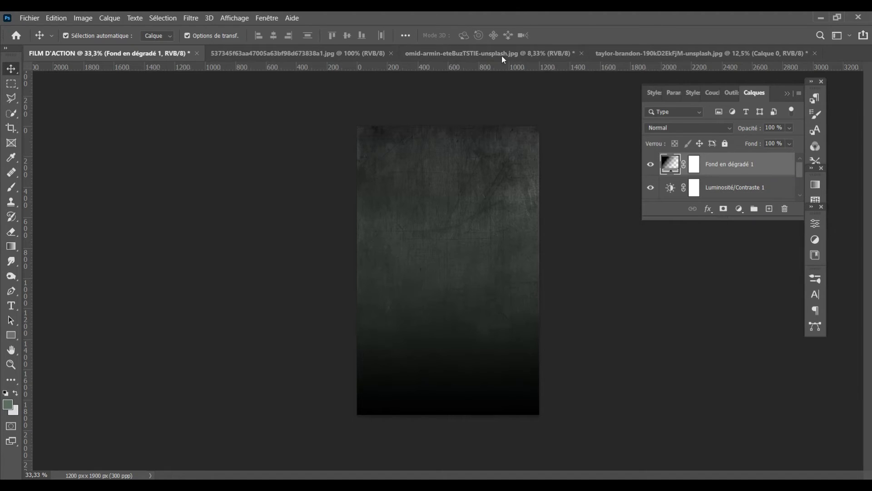
pyautogui.click(504, 55)
# Drag the cleaned alley photo into the poster and close the texture source document
pyautogui.moveTo(457, 287)
pyautogui.mouseDown()
pyautogui.moveTo(222, 61)
pyautogui.moveTo(431, 266)
pyautogui.mouseUp()
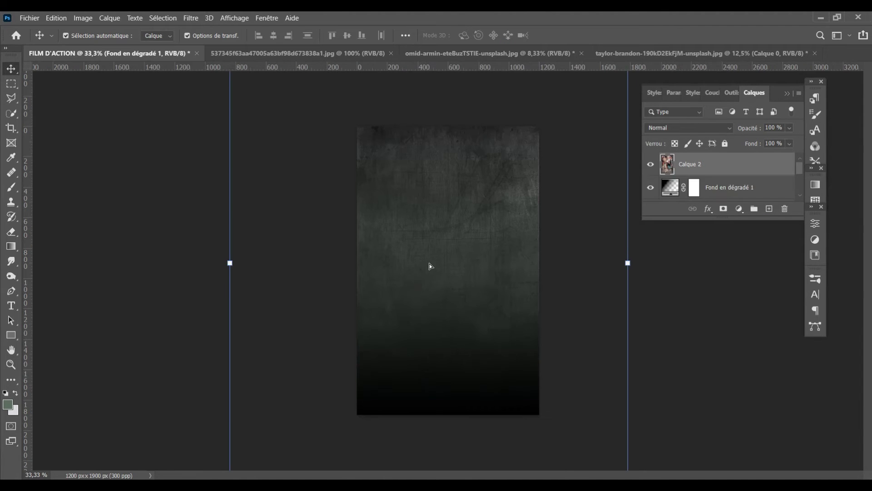
pyautogui.click(298, 55)
pyautogui.click(362, 53)
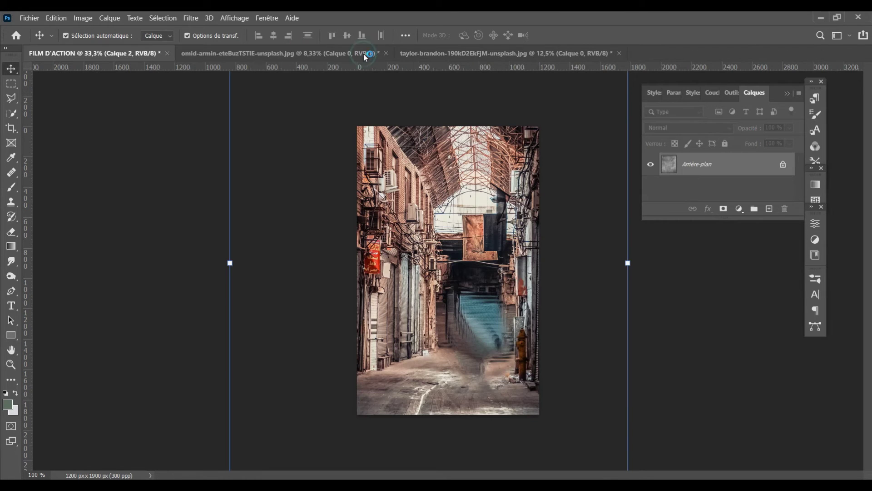
pyautogui.hotkey('ctrl', '-')
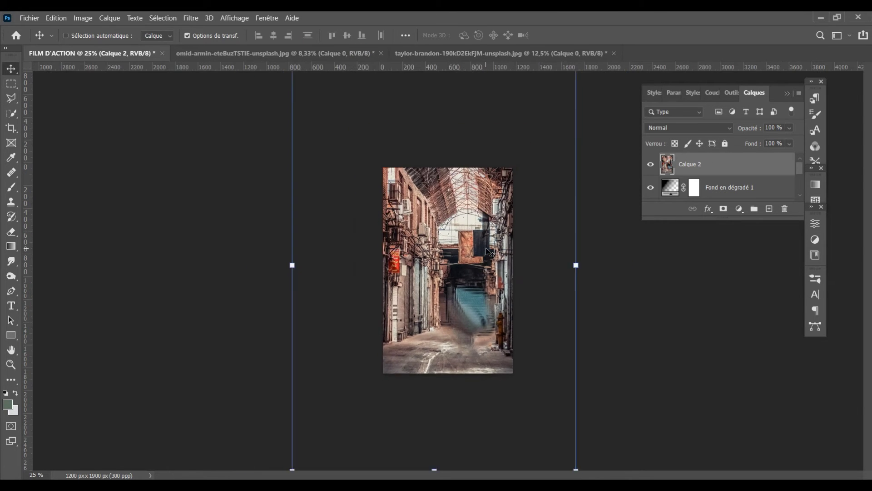
# Resize the alley photo layer and move it to fill the poster canvas
pyautogui.moveTo(538, 123); pyautogui.dragTo(513, 204)
pyautogui.moveTo(466, 238); pyautogui.dragTo(471, 244)
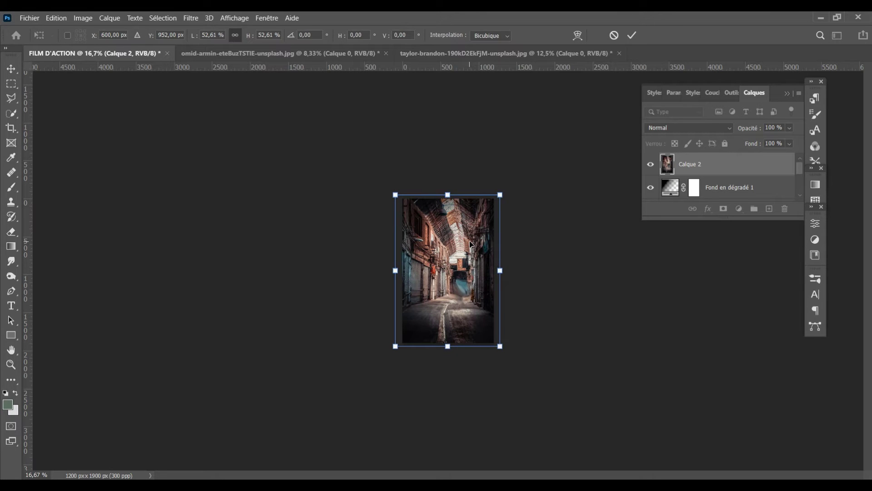
pyautogui.press('Return')
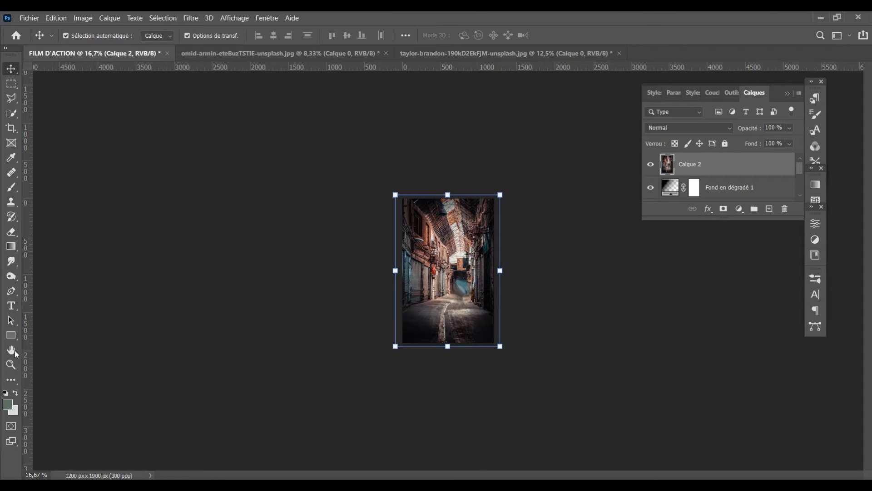
pyautogui.doubleClick(11, 350)
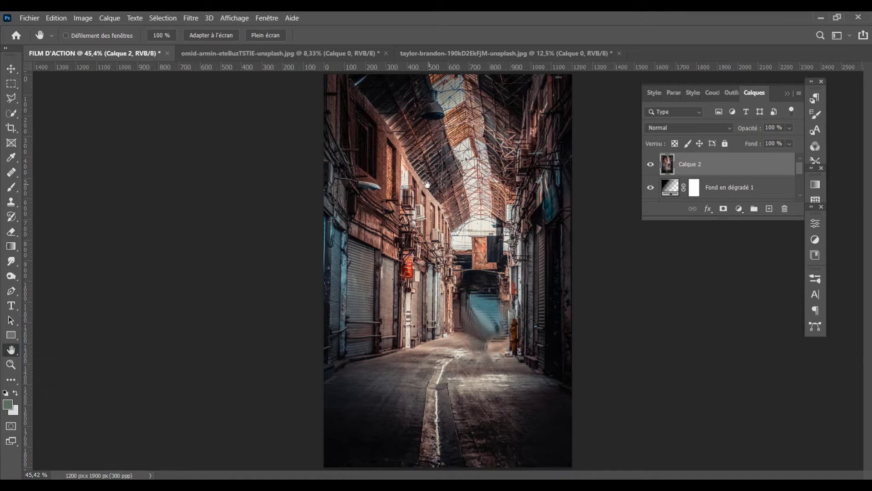
pyautogui.click(11, 72)
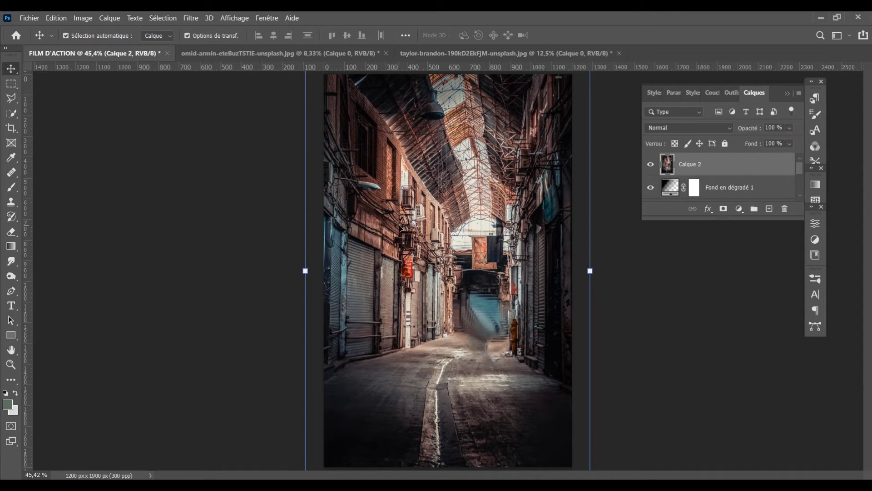
pyautogui.moveTo(467, 219); pyautogui.dragTo(468, 209)
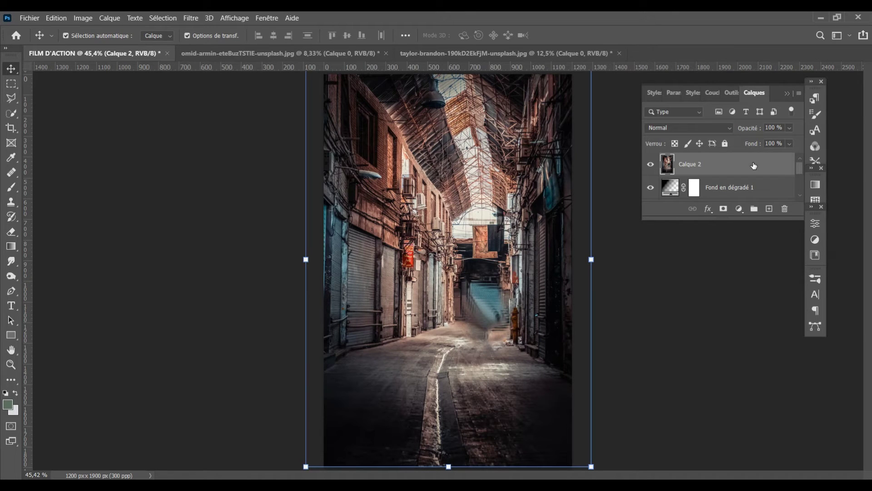
# Add a Luminosité/Contraste layer on the alley with brightness -91 and contrast -7
pyautogui.click(739, 209)
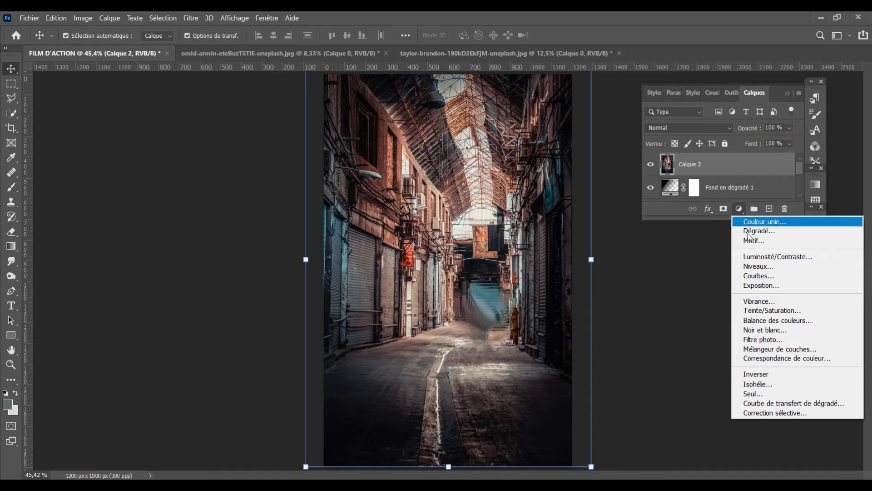
pyautogui.click(754, 257)
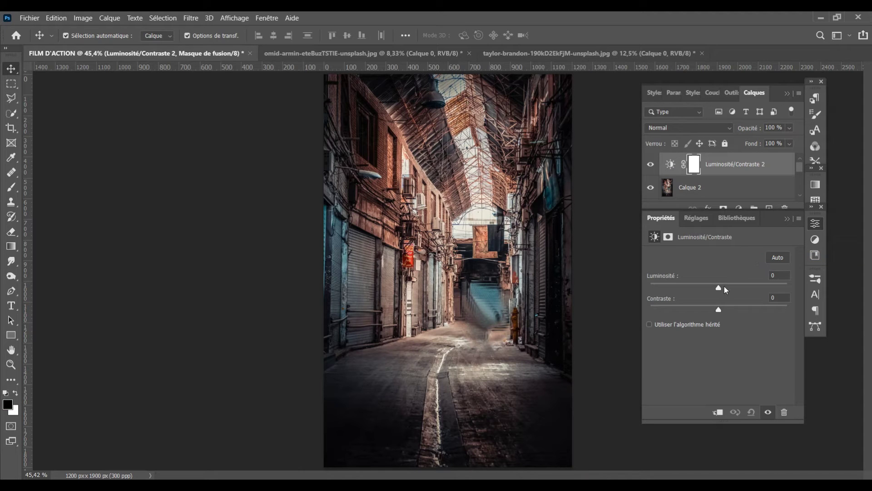
pyautogui.moveTo(718, 287); pyautogui.dragTo(677, 291)
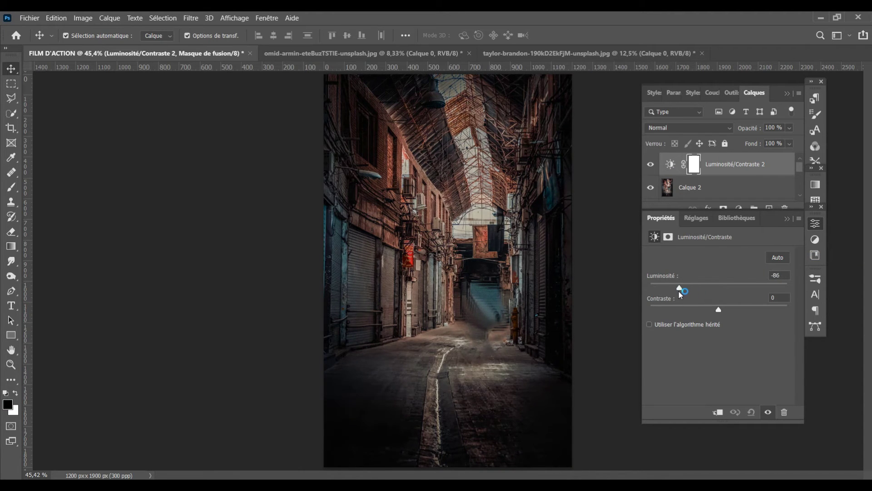
pyautogui.click(717, 309)
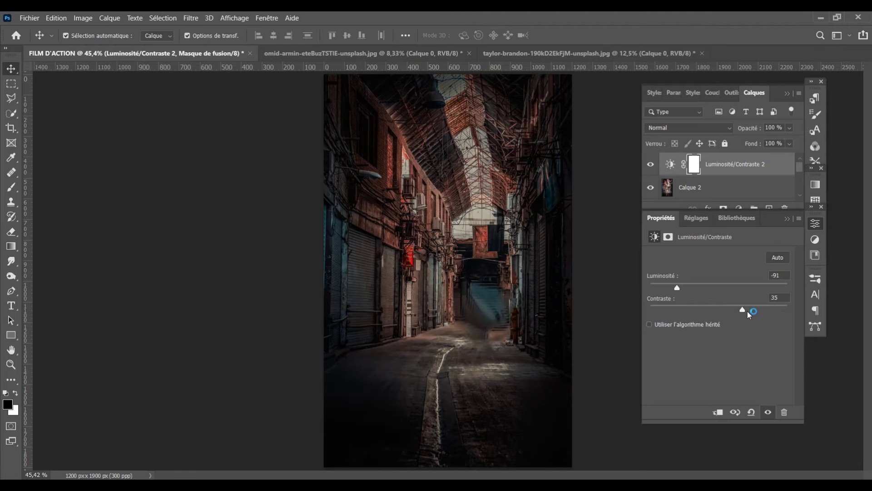
pyautogui.moveTo(744, 311); pyautogui.dragTo(710, 318)
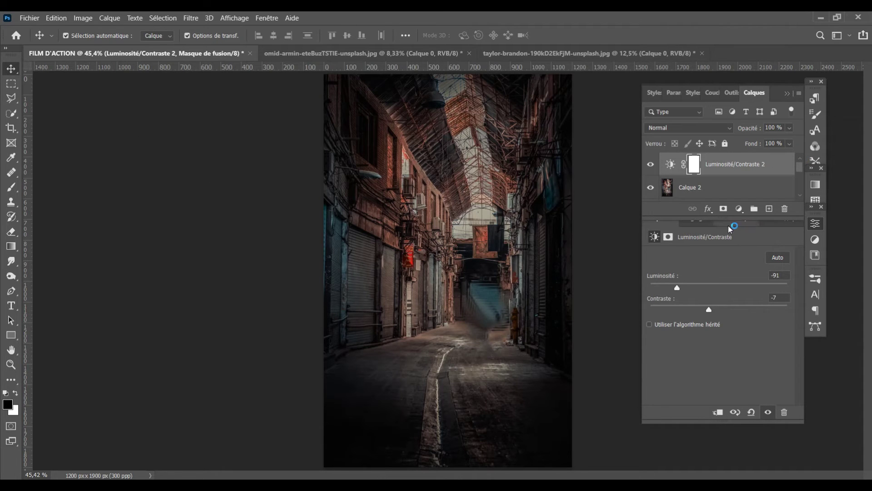
# Add a new black-to-transparent gradient fill layer
pyautogui.click(739, 209)
pyautogui.click(755, 230)
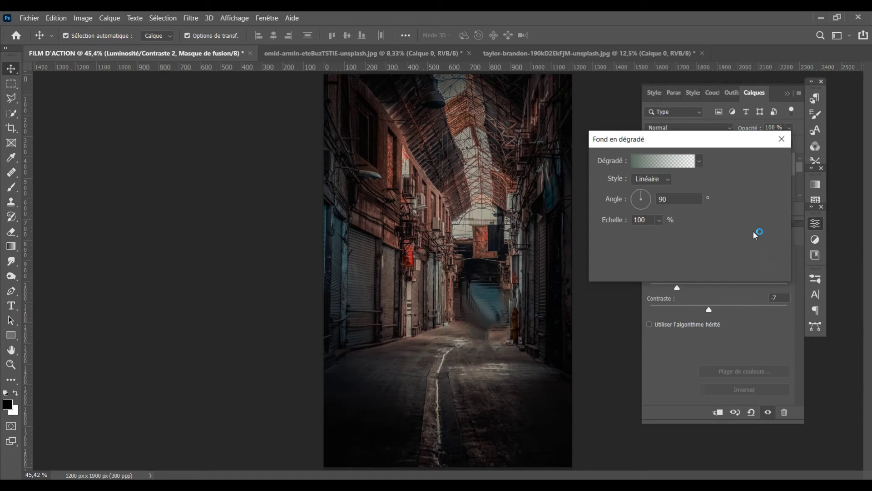
pyautogui.click(636, 162)
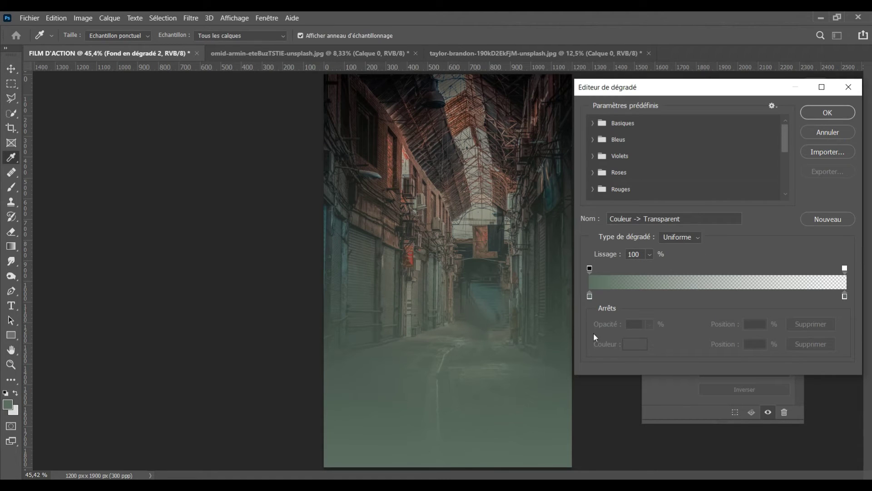
pyautogui.doubleClick(589, 295)
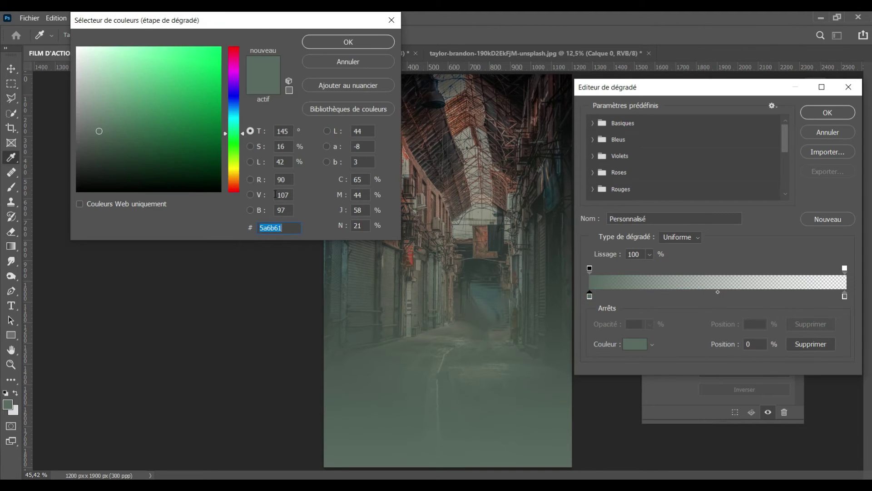
pyautogui.click(218, 191)
pyautogui.click(814, 114)
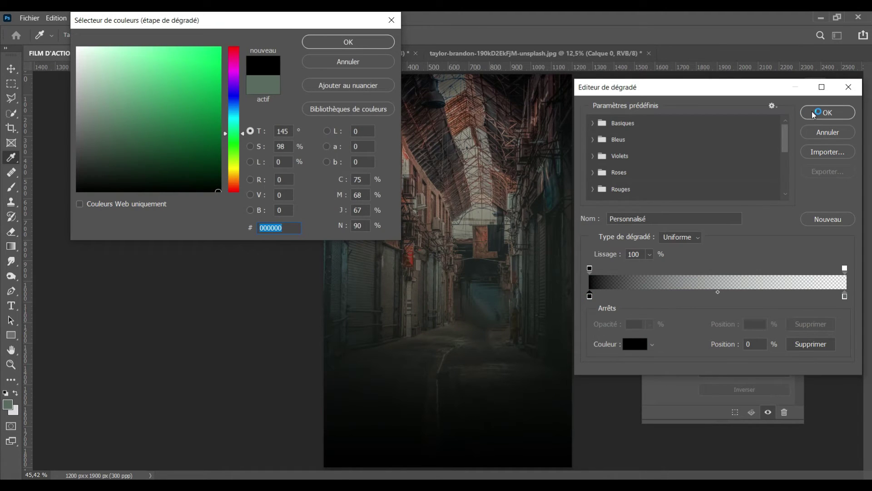
pyautogui.click(376, 42)
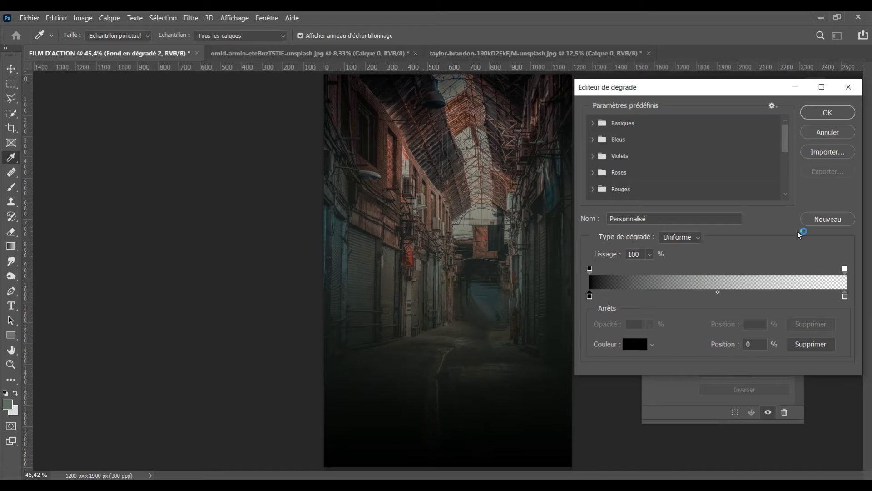
pyautogui.click(830, 116)
# Make the gradient a radial, inverted vignette at 122% scale, then carry the woman toward the poster
pyautogui.click(670, 179)
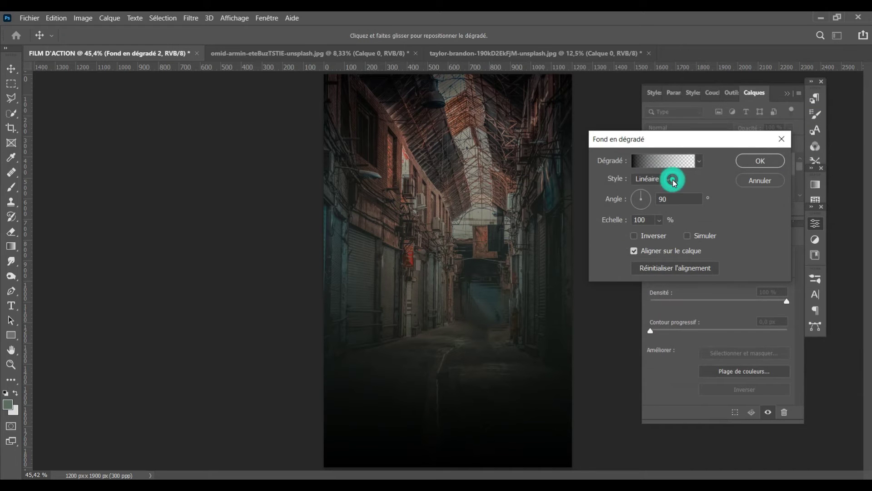
pyautogui.click(657, 203)
pyautogui.click(657, 203)
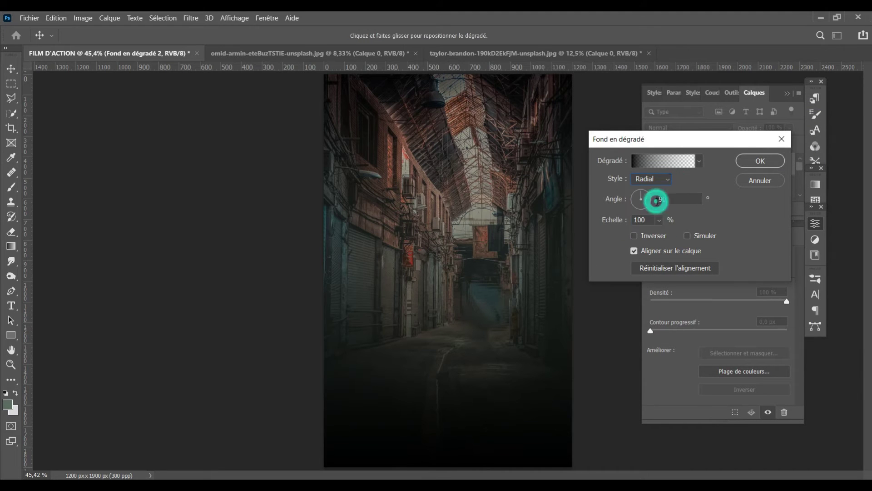
pyautogui.click(635, 237)
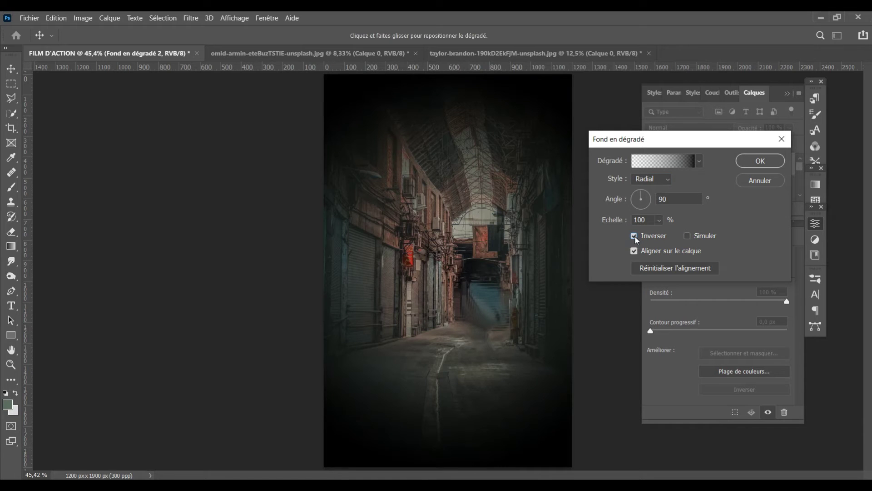
pyautogui.click(790, 183)
pyautogui.moveTo(659, 220); pyautogui.dragTo(663, 237)
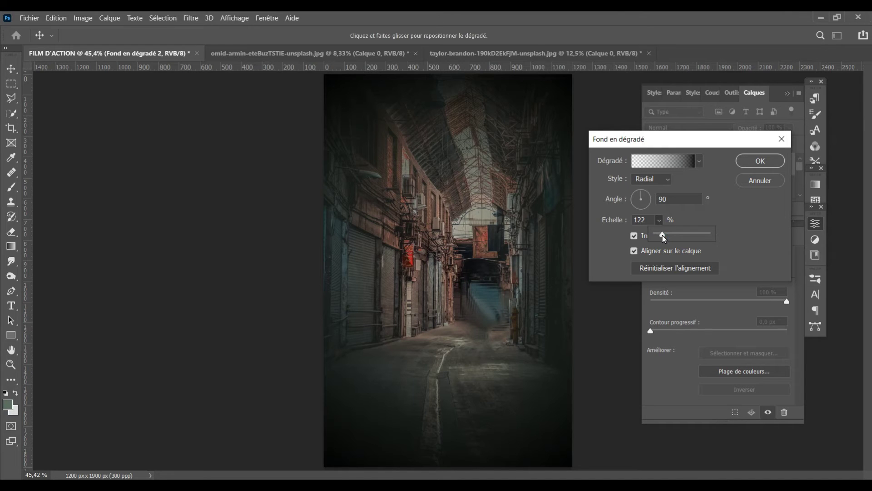
pyautogui.click(749, 162)
pyautogui.click(518, 53)
pyautogui.moveTo(458, 241)
pyautogui.mouseDown()
pyautogui.moveTo(320, 75)
pyautogui.moveTo(279, 59)
pyautogui.mouseUp()
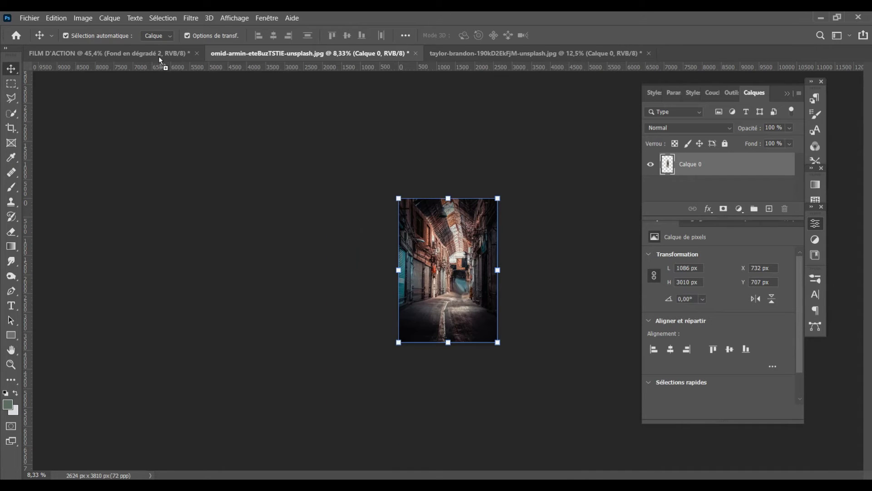
# Drop the woman into FILM D'ACTION and scale her down to about 34%
pyautogui.moveTo(159, 56); pyautogui.dragTo(440, 347)
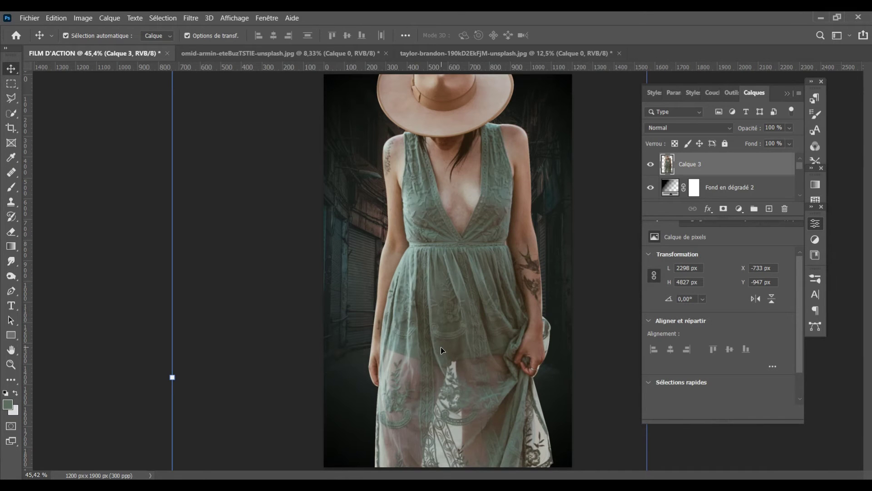
pyautogui.hotkey('ctrl', '-')
pyautogui.hotkey('ctrl', '-')
pyautogui.hotkey('ctrl', '-')
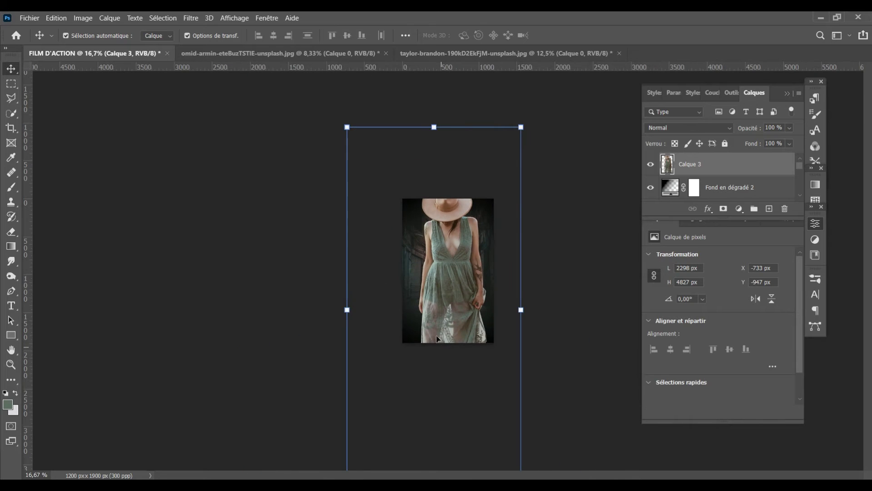
pyautogui.moveTo(347, 127); pyautogui.dragTo(405, 247)
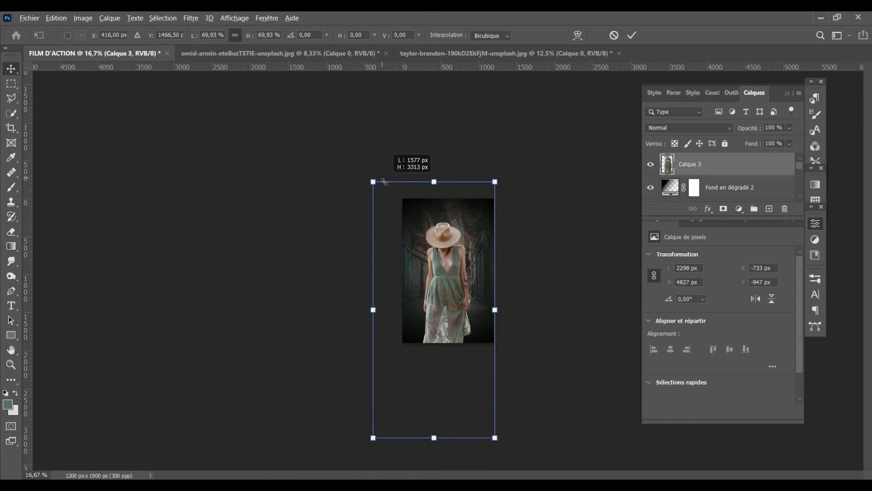
pyautogui.moveTo(436, 309); pyautogui.dragTo(443, 292)
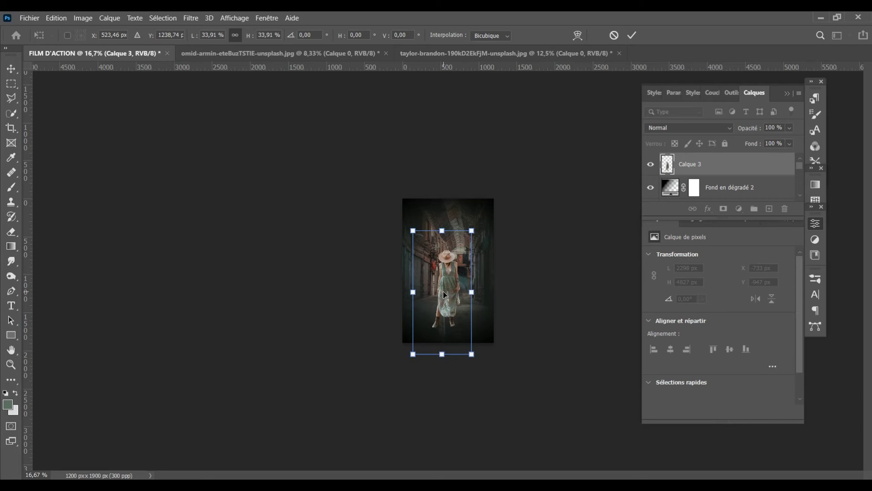
pyautogui.press('Return')
# Position the woman mid-alley and open the Camera Raw filter on her layer
pyautogui.click(526, 259)
pyautogui.doubleClick(18, 351)
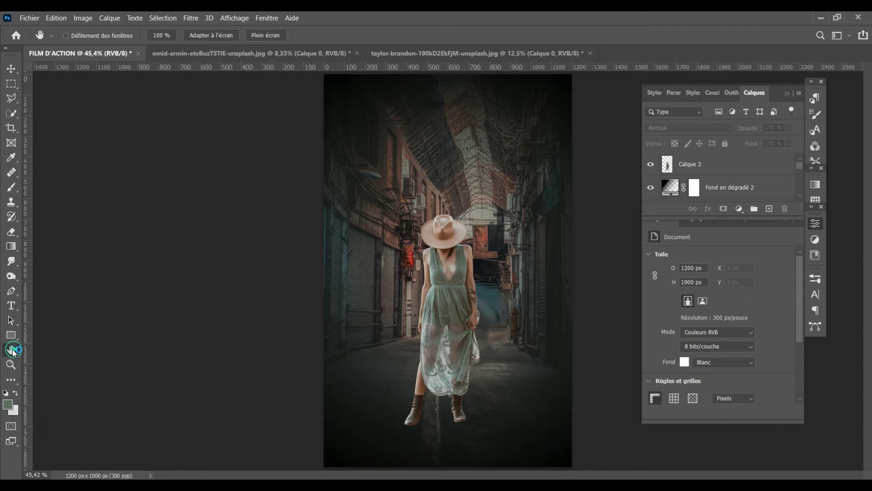
pyautogui.click(11, 69)
pyautogui.moveTo(457, 296); pyautogui.dragTo(468, 292)
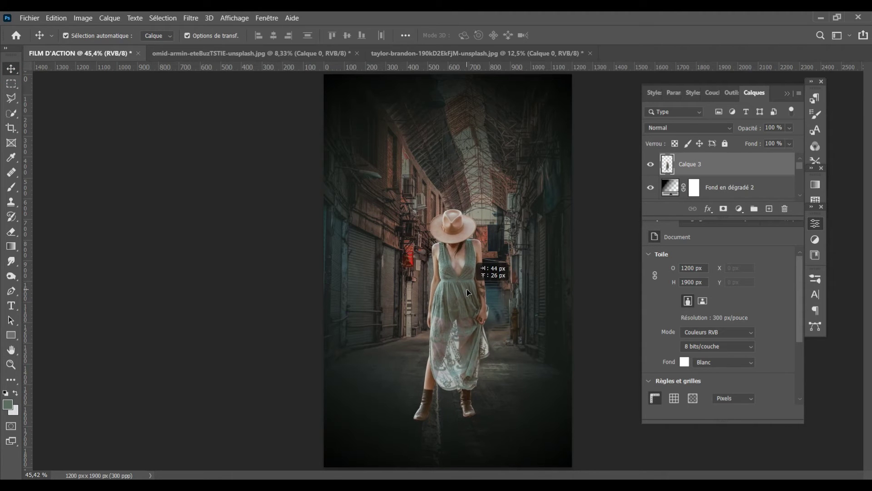
pyautogui.moveTo(467, 291)
pyautogui.mouseDown()
pyautogui.moveTo(473, 322)
pyautogui.moveTo(466, 282)
pyautogui.mouseUp()
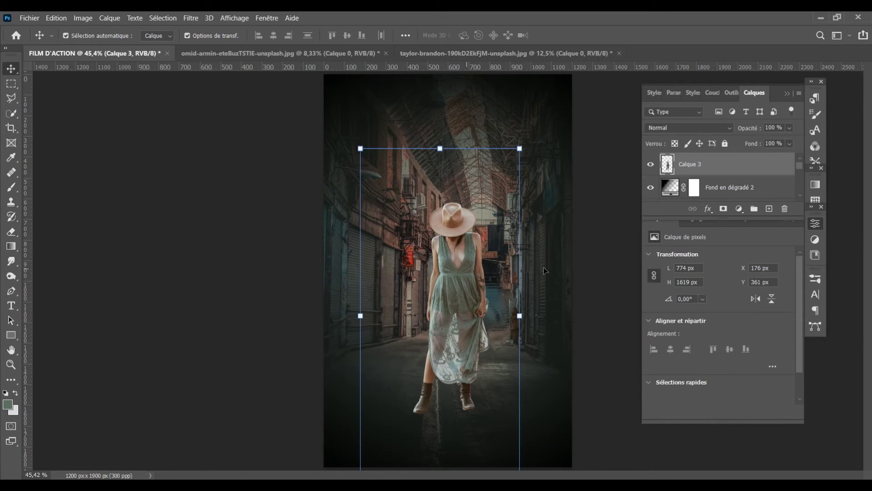
pyautogui.click(605, 251)
pyautogui.click(473, 258)
pyautogui.click(190, 18)
pyautogui.click(276, 96)
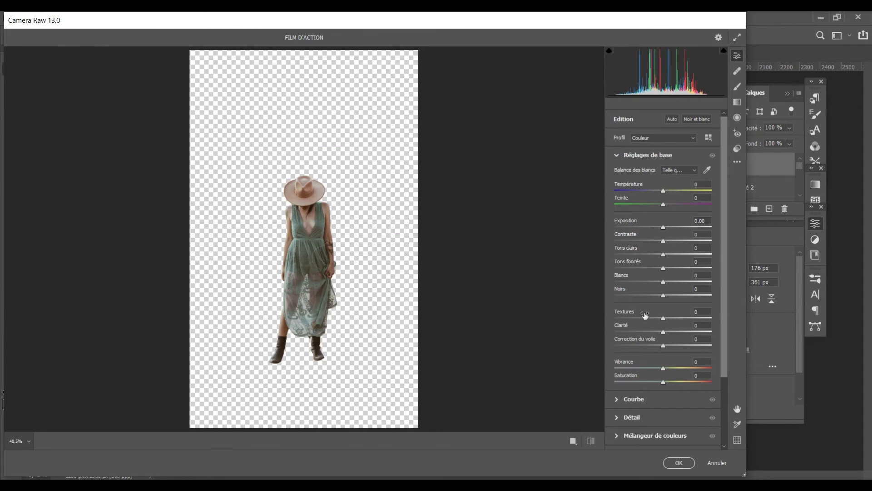
# In Camera Raw, give the woman Clarity +37, Shadows -34, Contrast +26 and Saturation +20
pyautogui.moveTo(664, 334); pyautogui.dragTo(678, 319)
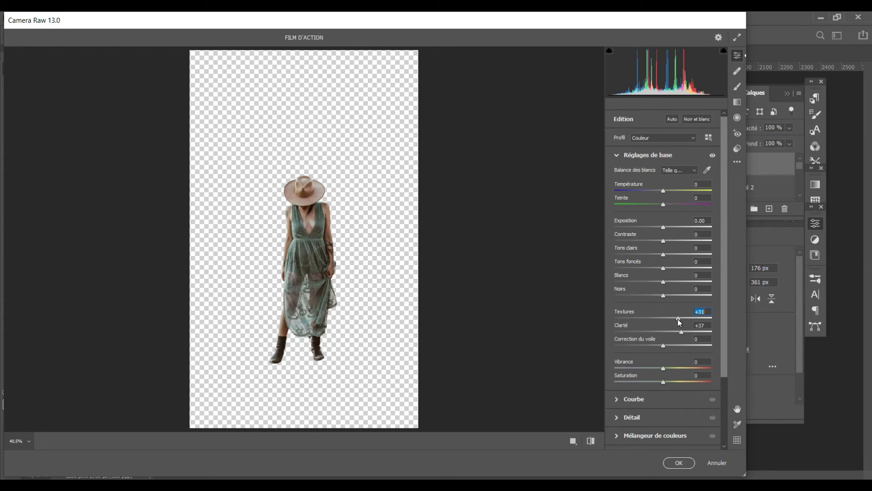
pyautogui.click(663, 268)
pyautogui.click(663, 269)
pyautogui.moveTo(663, 269); pyautogui.dragTo(648, 271)
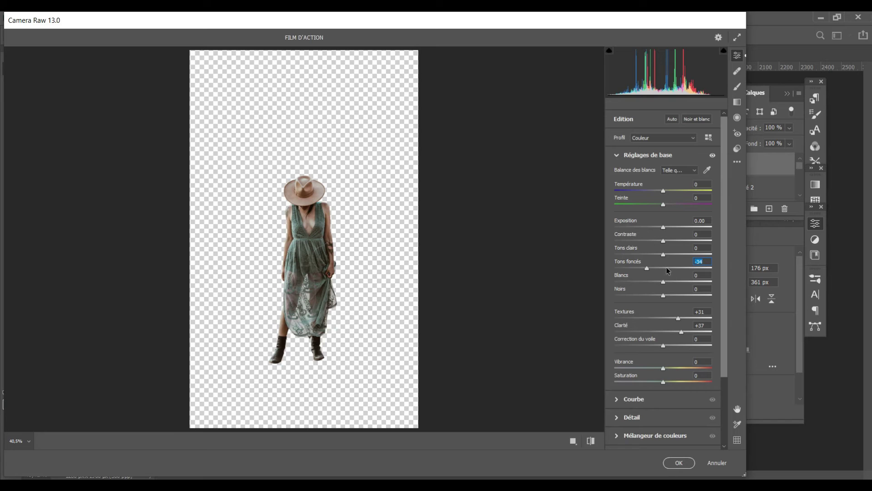
pyautogui.moveTo(663, 242); pyautogui.dragTo(675, 242)
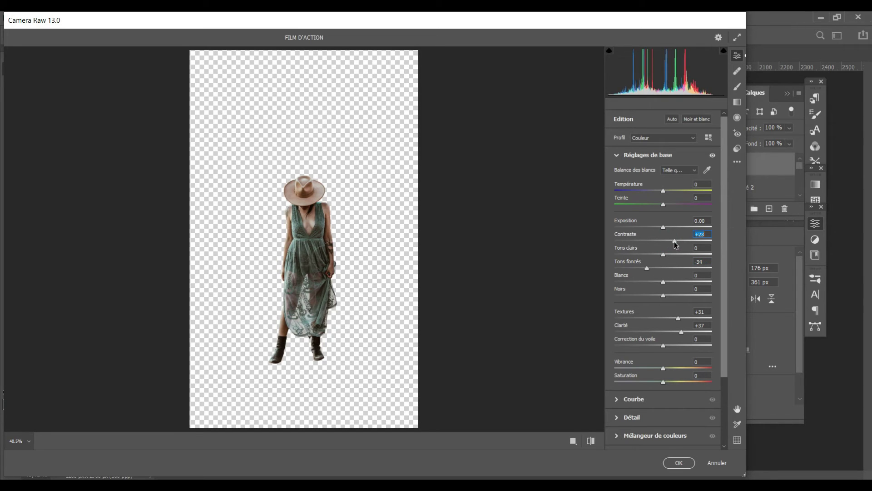
pyautogui.moveTo(664, 381); pyautogui.dragTo(672, 387)
pyautogui.click(679, 463)
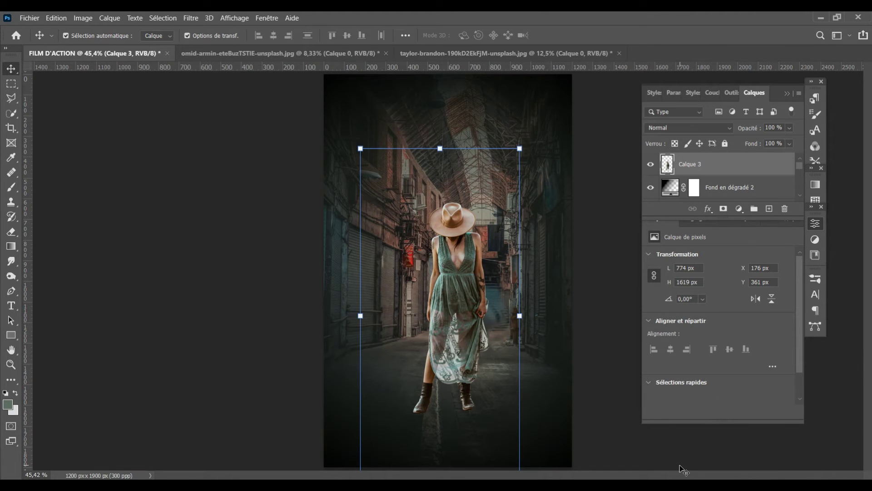
# Add a layer mask to Calque 3 and duplicate it as Calque 3 copie
pyautogui.click(723, 209)
pyautogui.click(11, 246)
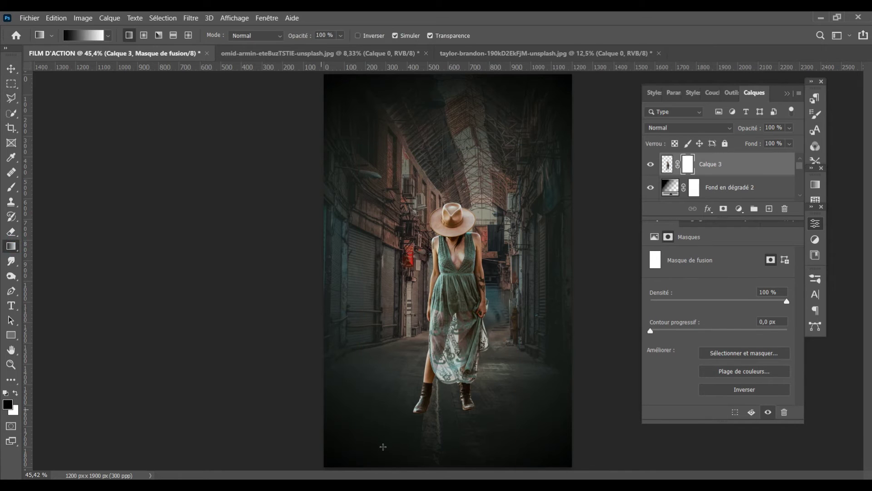
pyautogui.moveTo(436, 434); pyautogui.dragTo(450, 345)
pyautogui.hotkey('ctrl', 'z')
pyautogui.click(11, 68)
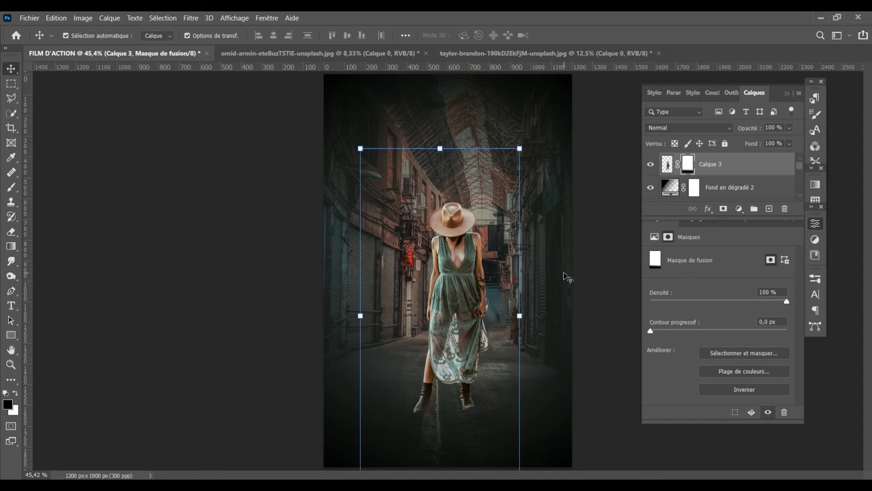
pyautogui.hotkey('ctrl', 'j')
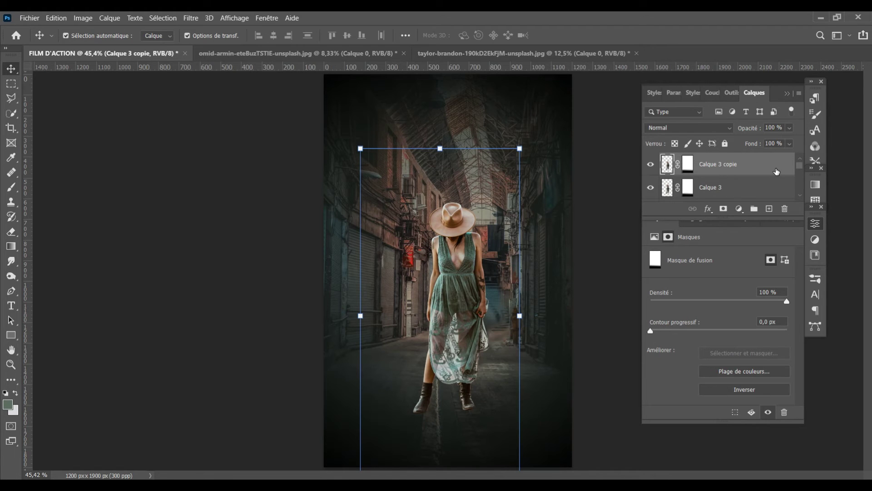
# Give the original Calque 3 a black Incrustation couleur layer style
pyautogui.doubleClick(776, 171)
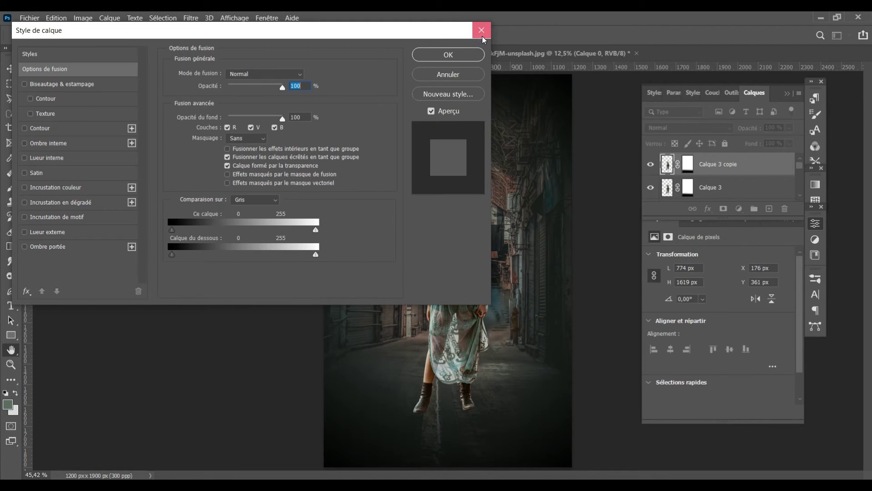
pyautogui.click(482, 29)
pyautogui.click(739, 195)
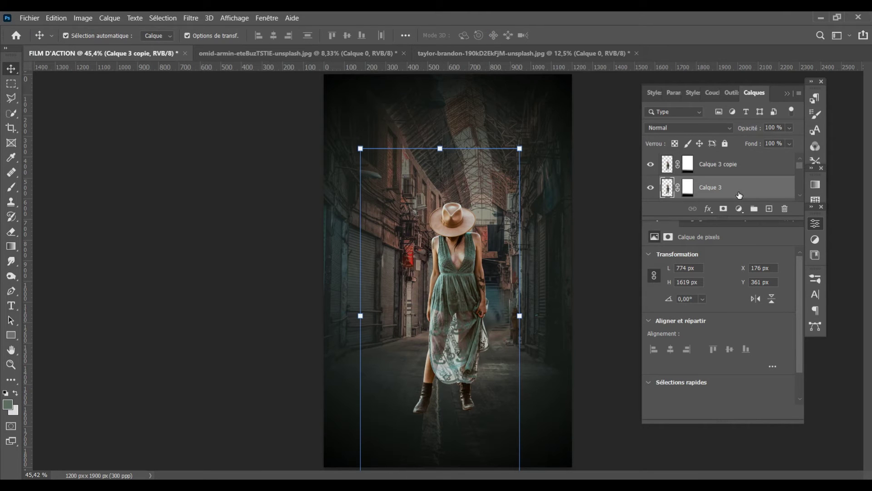
pyautogui.doubleClick(739, 195)
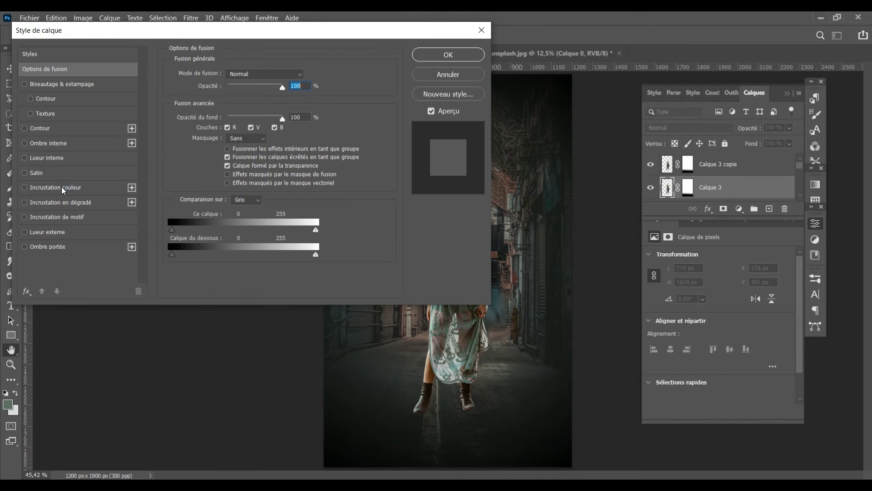
pyautogui.click(65, 187)
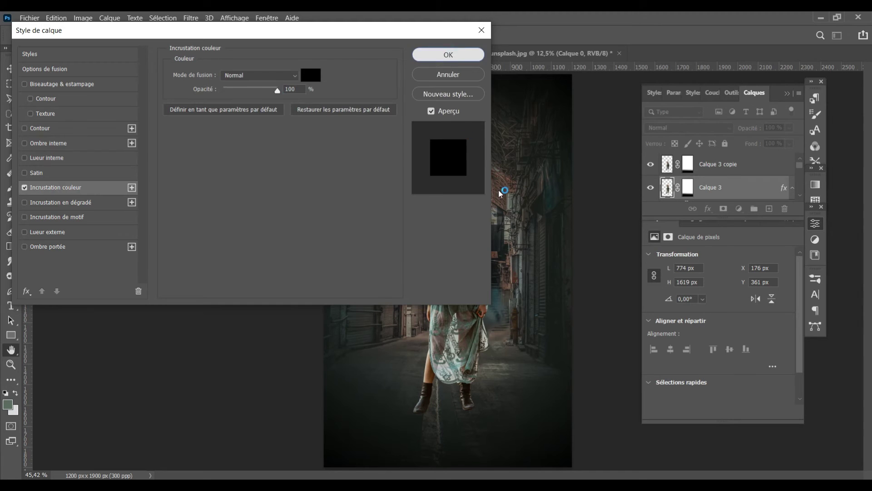
pyautogui.click(448, 54)
pyautogui.hotkey('ctrl', 't')
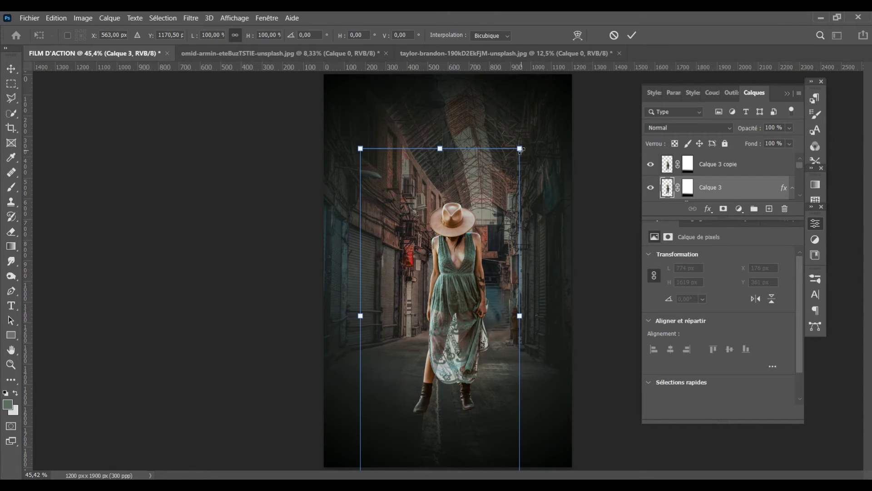
# Scale the black shadow layer down to about 56% and flip it vertically
pyautogui.moveTo(520, 147)
pyautogui.mouseDown()
pyautogui.moveTo(506, 216)
pyautogui.moveTo(435, 273)
pyautogui.moveTo(358, 311)
pyautogui.moveTo(394, 326)
pyautogui.mouseUp()
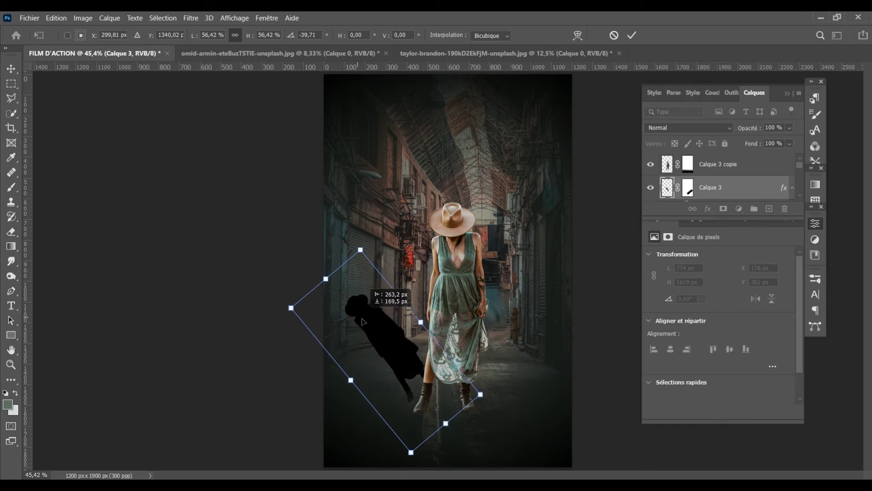
pyautogui.rightClick(393, 326)
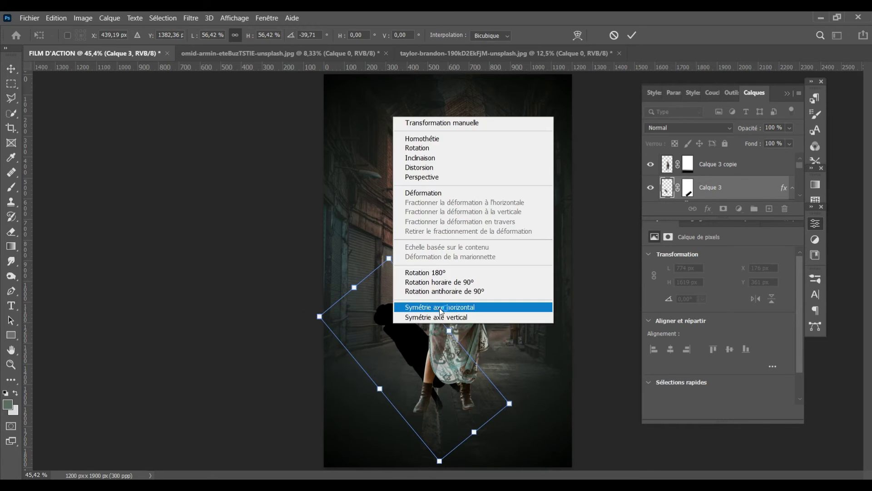
pyautogui.click(439, 307)
pyautogui.moveTo(406, 367); pyautogui.dragTo(488, 367)
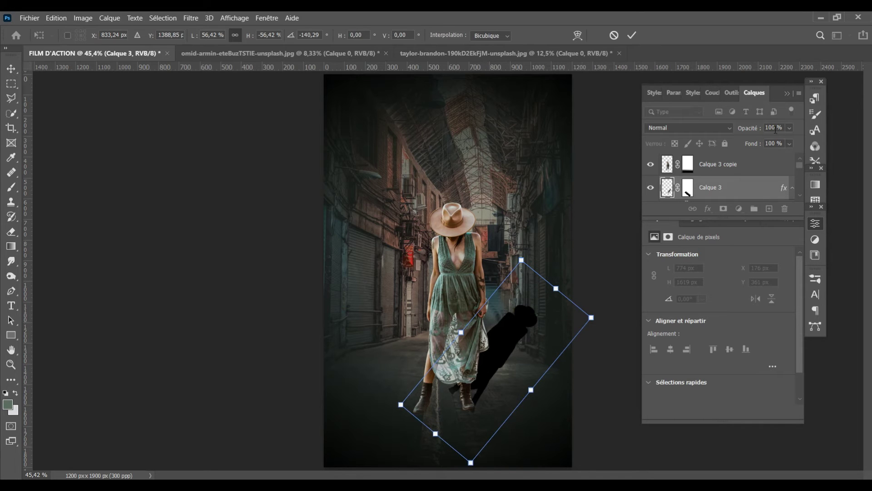
pyautogui.scroll(-14, 775, 129)
pyautogui.scroll(-15, 775, 129)
pyautogui.scroll(-7, 775, 129)
pyautogui.scroll(-7, 775, 129)
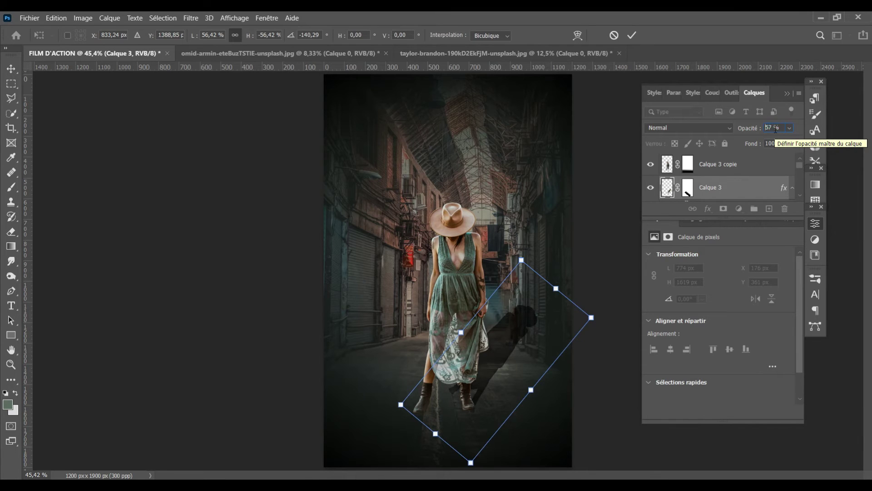
pyautogui.scroll(-5, 775, 129)
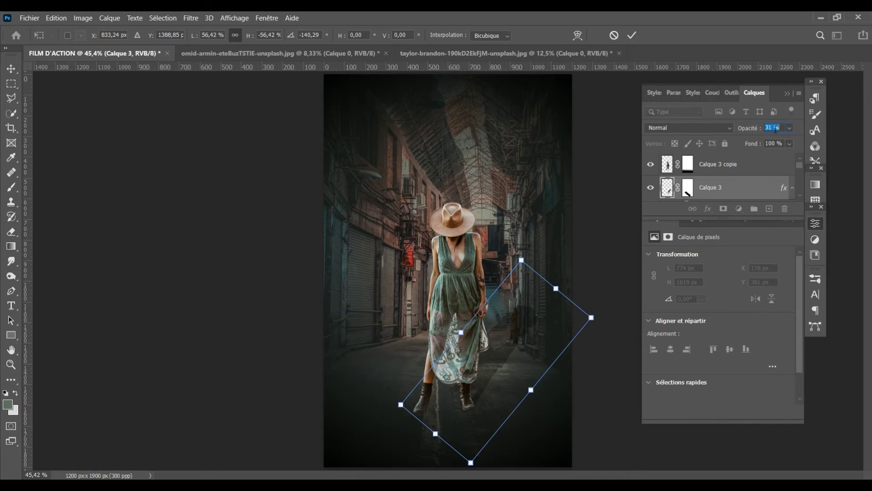
pyautogui.scroll(-2, 775, 129)
# Rotate the shadow 90° clockwise and fit it beneath the woman's feet
pyautogui.moveTo(490, 327); pyautogui.dragTo(468, 337)
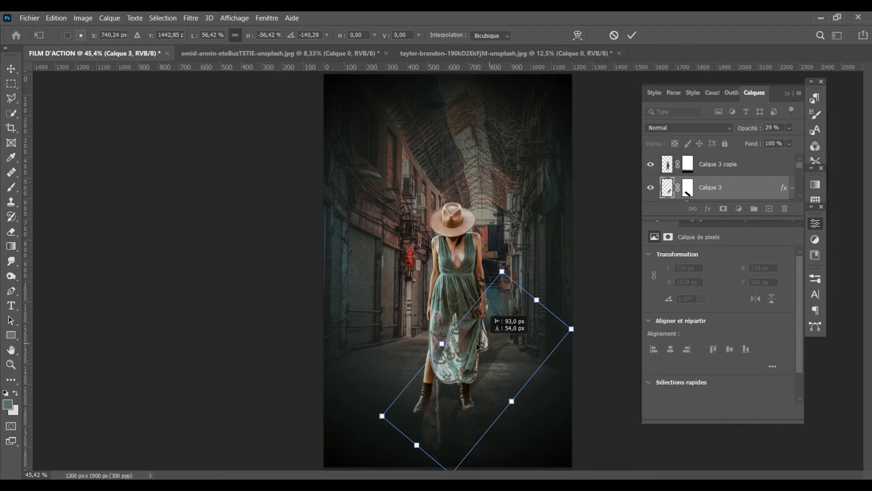
pyautogui.rightClick(511, 359)
pyautogui.click(550, 318)
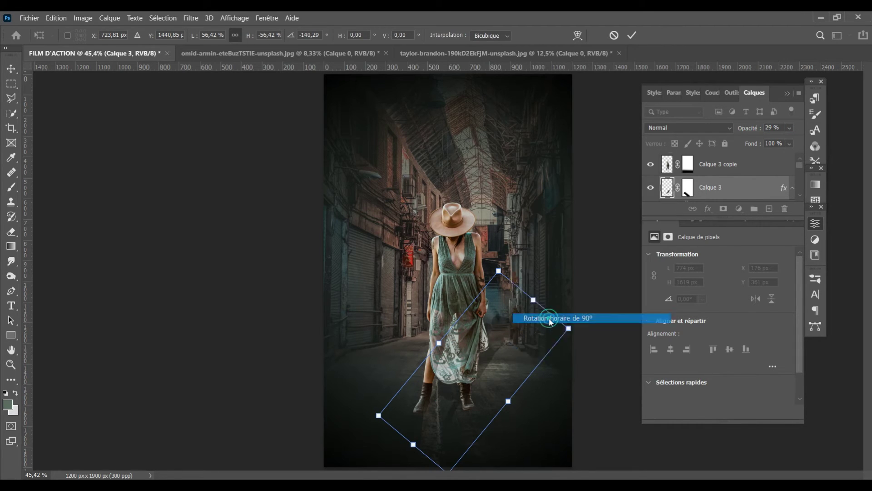
pyautogui.moveTo(497, 383); pyautogui.dragTo(505, 463)
pyautogui.moveTo(409, 387); pyautogui.dragTo(404, 382)
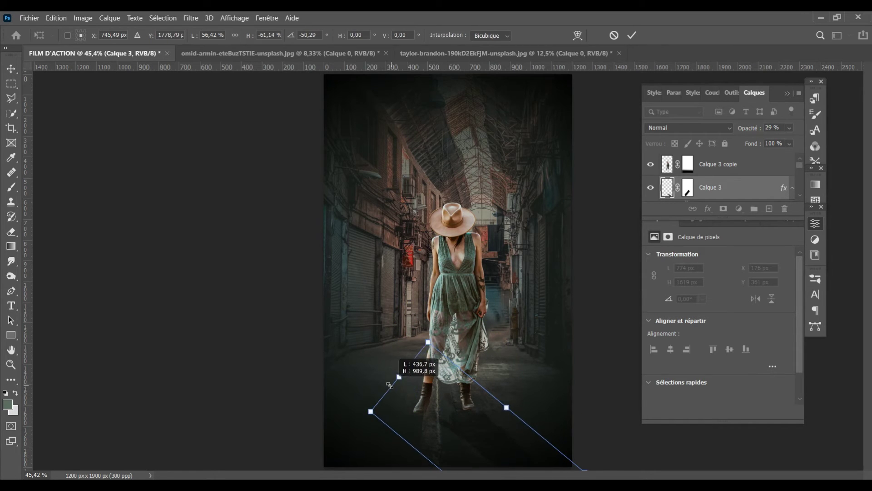
pyautogui.moveTo(395, 390); pyautogui.dragTo(394, 391)
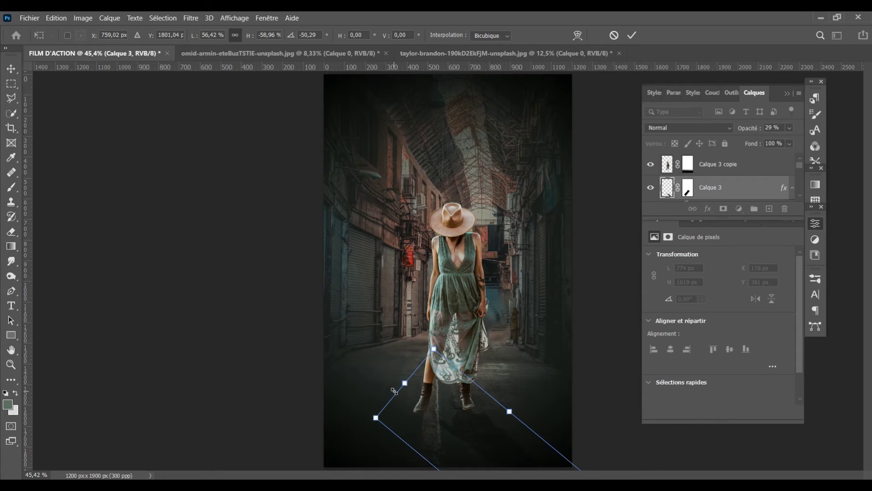
pyautogui.press('Return')
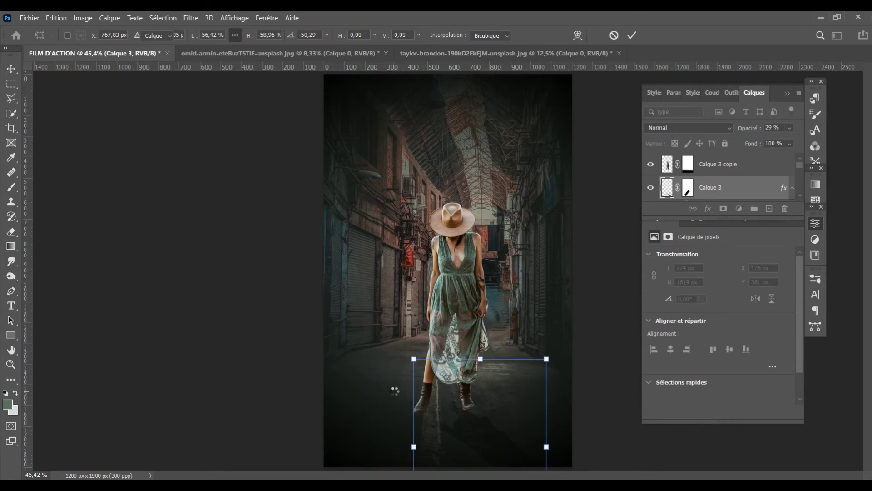
pyautogui.click(599, 257)
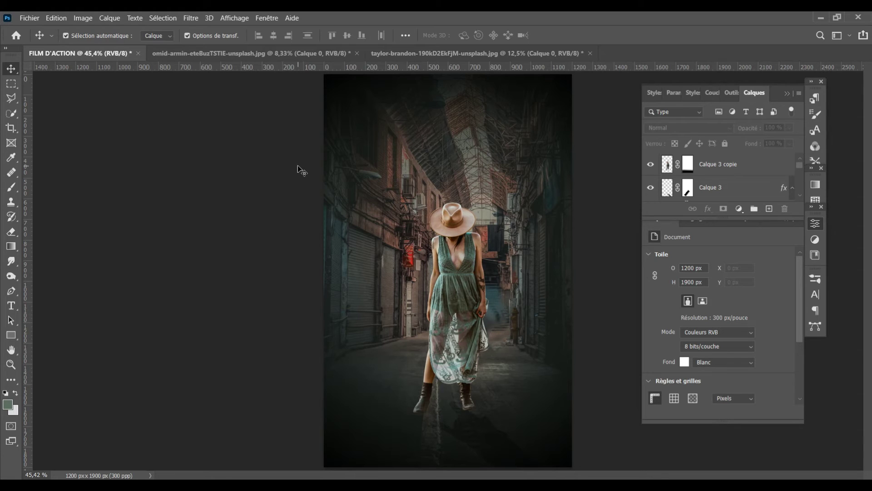
# Toggle the Fond en dégradé 2 gradient on and off to compare, then browse its blend modes
pyautogui.hotkey('ctrl', 'z')
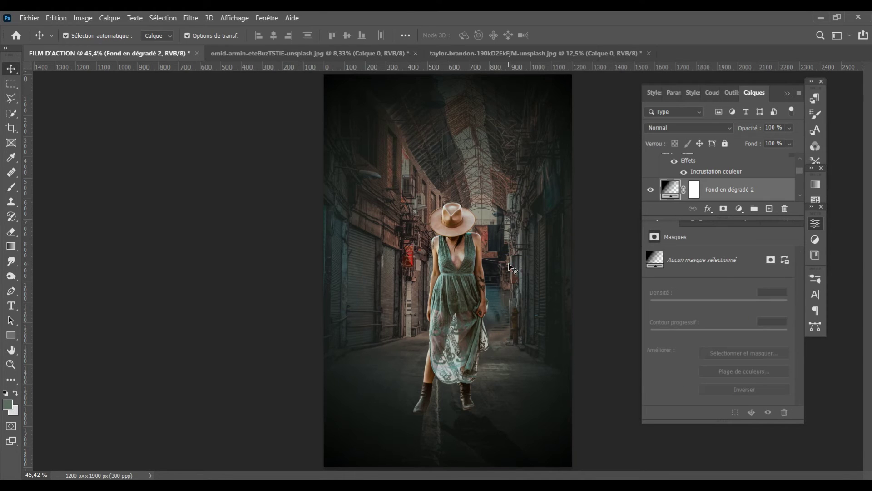
pyautogui.click(650, 191)
pyautogui.click(652, 191)
pyautogui.click(653, 191)
pyautogui.click(651, 191)
pyautogui.click(84, 19)
pyautogui.moveTo(95, 44)
pyautogui.click(729, 127)
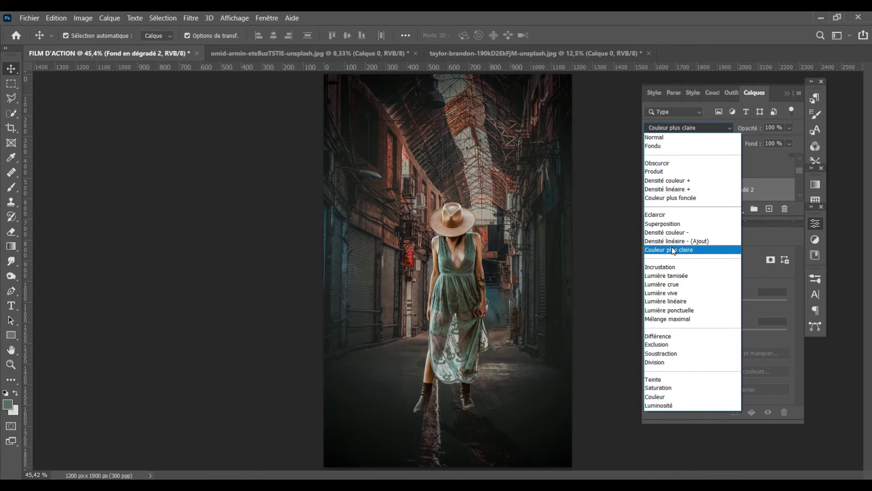
# Set the gradient to Couleur plus claire and close the woman's source photo without saving
pyautogui.click(673, 250)
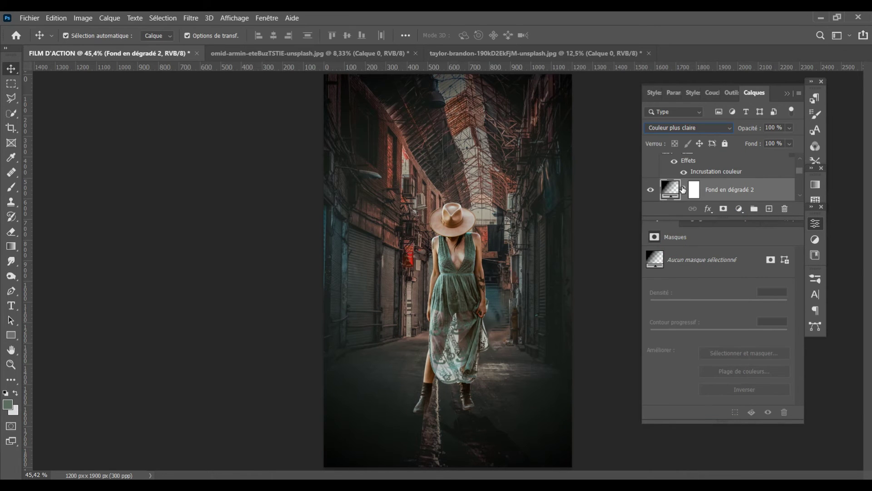
pyautogui.scroll(2, 800, 160)
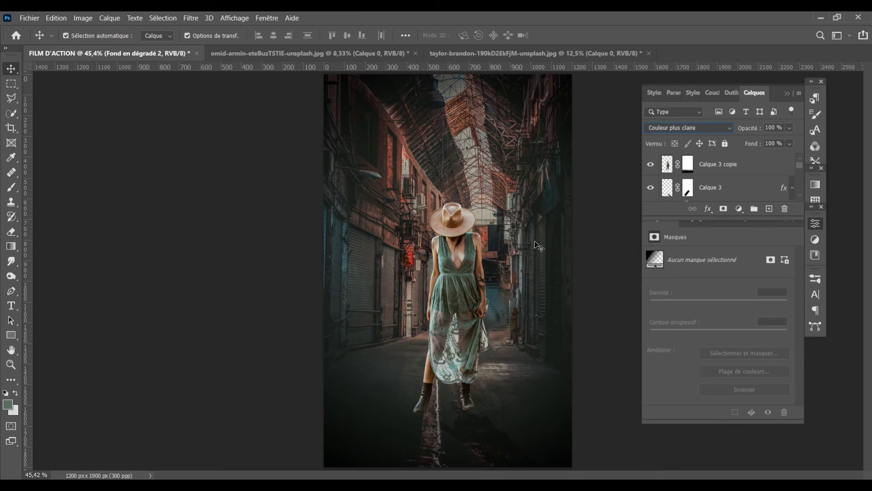
pyautogui.click(623, 53)
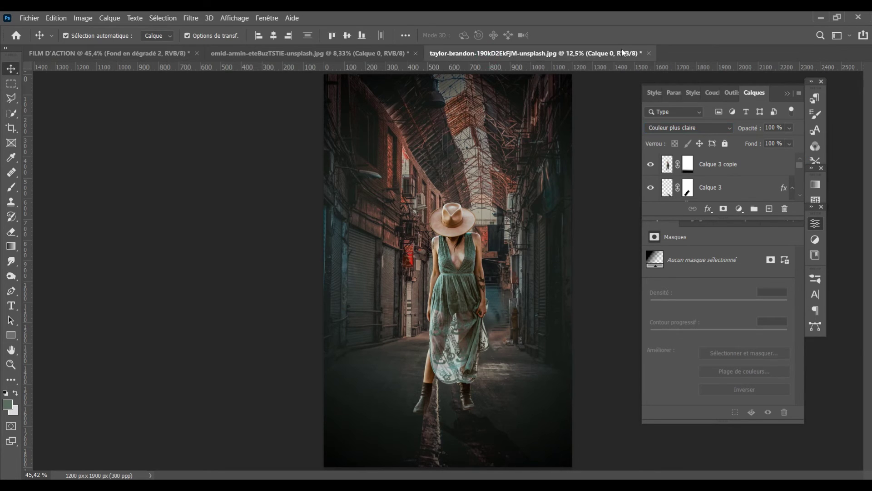
pyautogui.click(649, 53)
pyautogui.click(477, 204)
# Close the alley source photo and return to the FILM D'ACTION poster
pyautogui.click(245, 54)
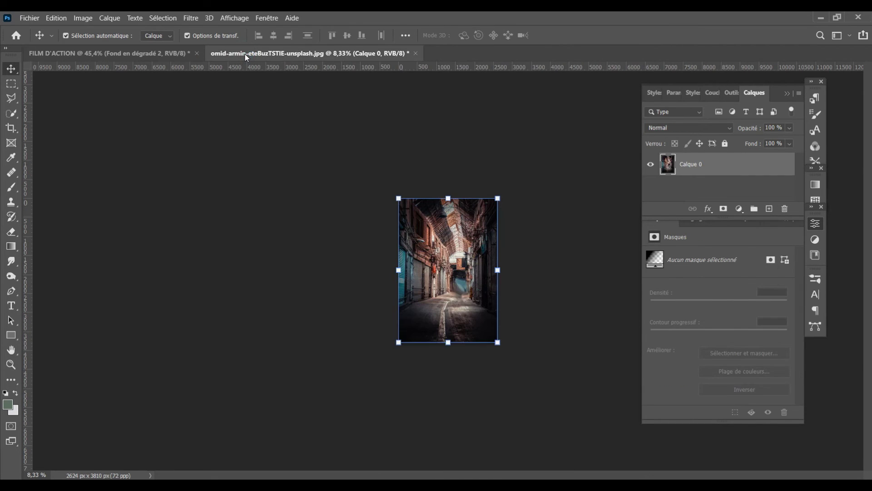
pyautogui.moveTo(244, 53); pyautogui.dragTo(424, 52)
pyautogui.click(11, 305)
pyautogui.click(380, 132)
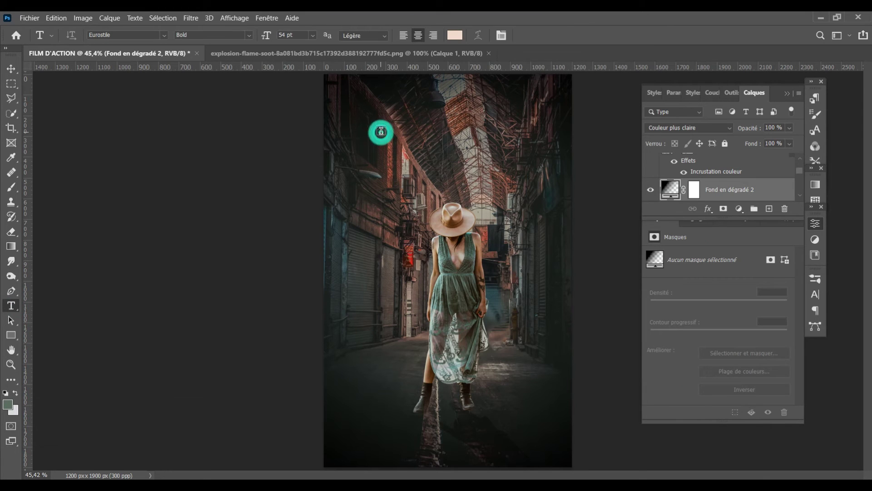
# Type the title text FILM D'ACTION near the top of the poster
pyautogui.write('FULM')
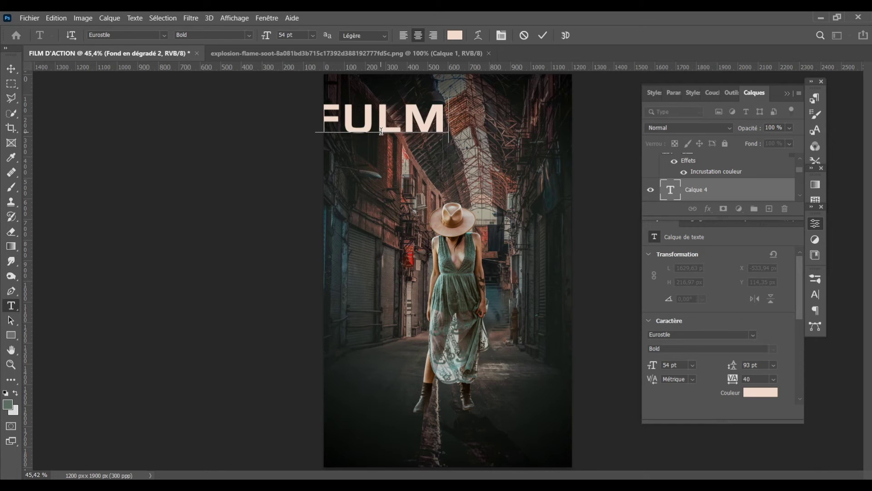
pyautogui.press('BackSpace')
pyautogui.press('BackSpace')
pyautogui.press('BackSpace')
pyautogui.press('BackSpace')
pyautogui.write('FIL')
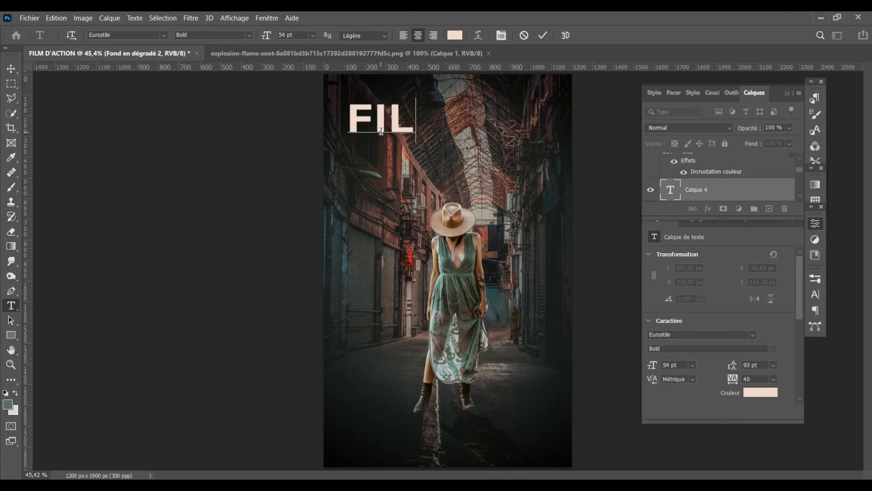
pyautogui.write('M D')
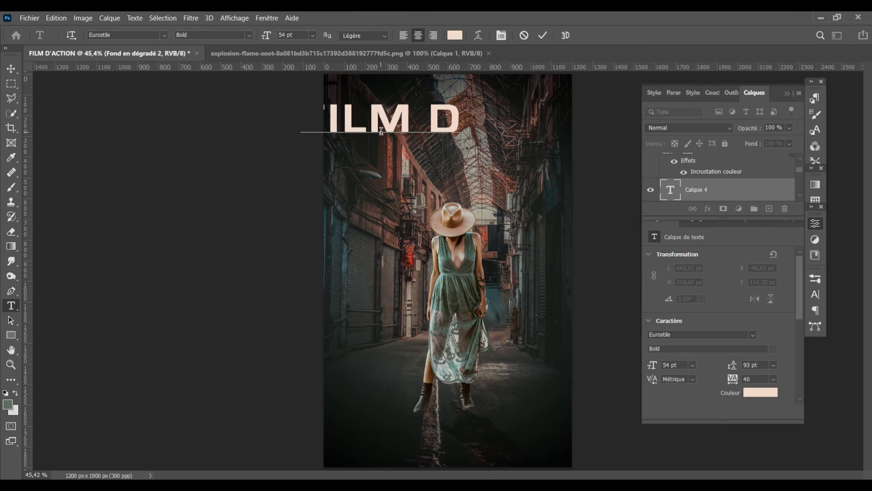
pyautogui.write("'")
pyautogui.write('ACTIO')
pyautogui.write('N')
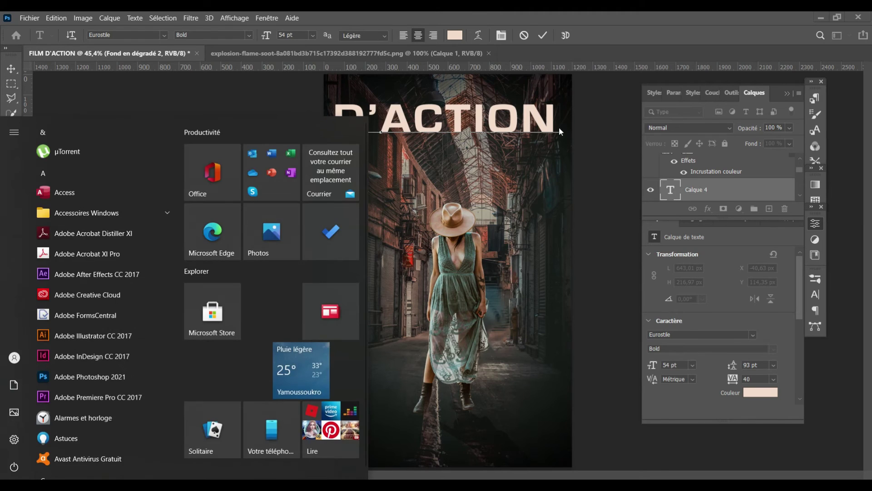
# Set the title to 29 pt Eurostile Bold and commit it
pyautogui.moveTo(553, 119); pyautogui.dragTo(114, 137)
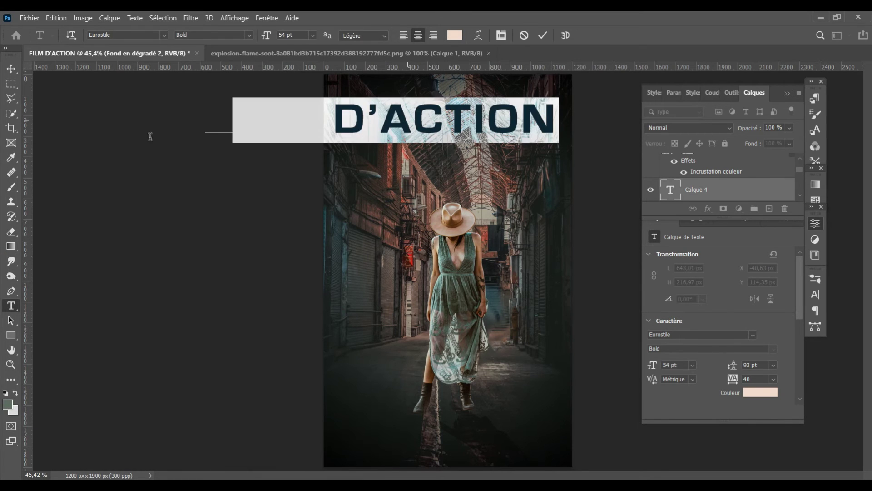
pyautogui.click(281, 34)
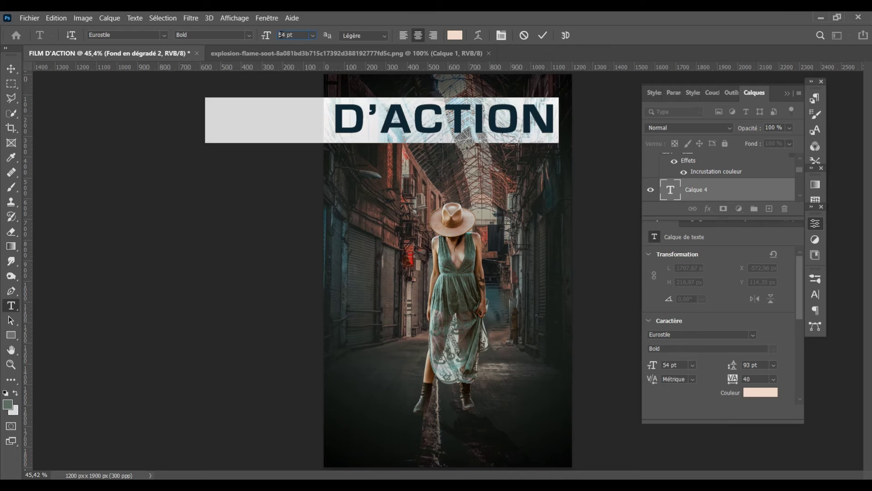
pyautogui.scroll(-5, 281, 34)
pyautogui.scroll(-8, 281, 34)
pyautogui.scroll(-1, 281, 35)
pyautogui.scroll(-3, 279, 35)
pyautogui.scroll(-2, 279, 34)
pyautogui.scroll(-5, 280, 34)
pyautogui.scroll(-1, 280, 34)
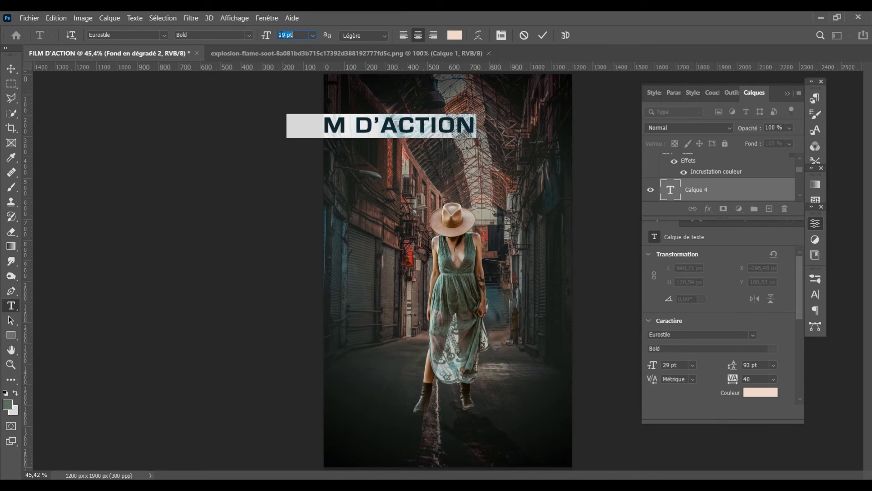
pyautogui.click(542, 35)
pyautogui.click(11, 70)
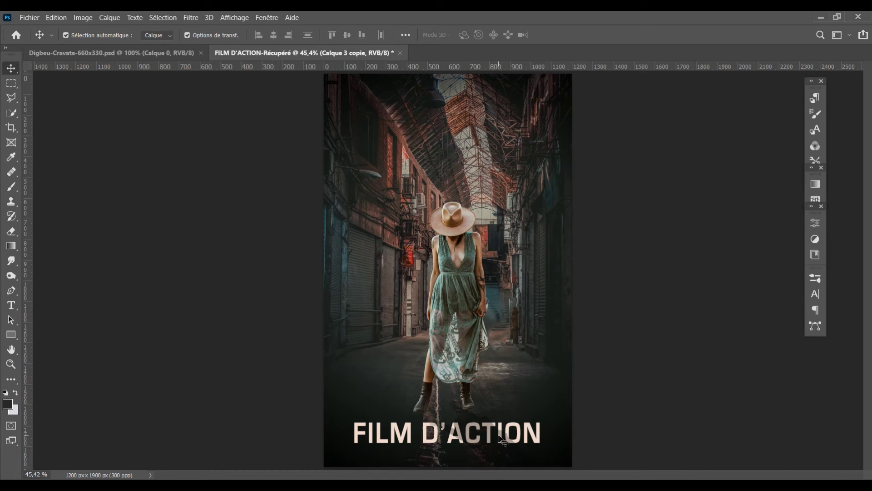
# Move the FILM D'ACTION title up near the poster's top, above the woman's hat
pyautogui.click(508, 381)
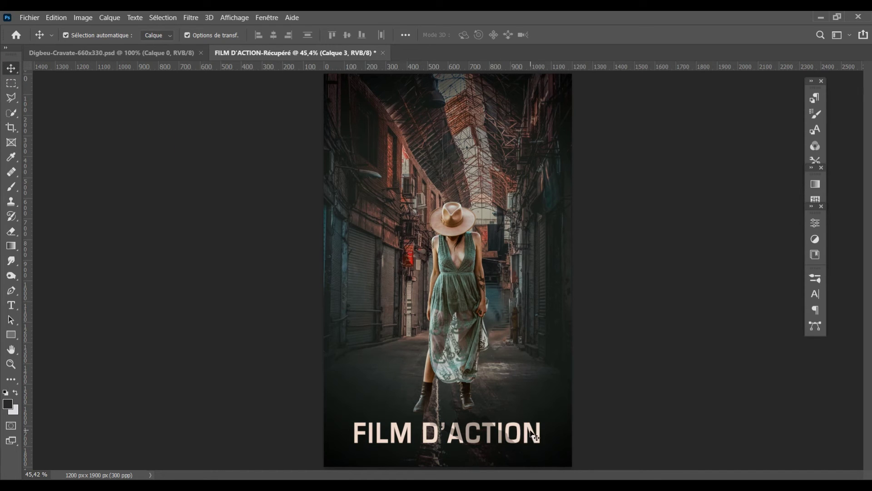
pyautogui.moveTo(442, 442); pyautogui.dragTo(423, 379)
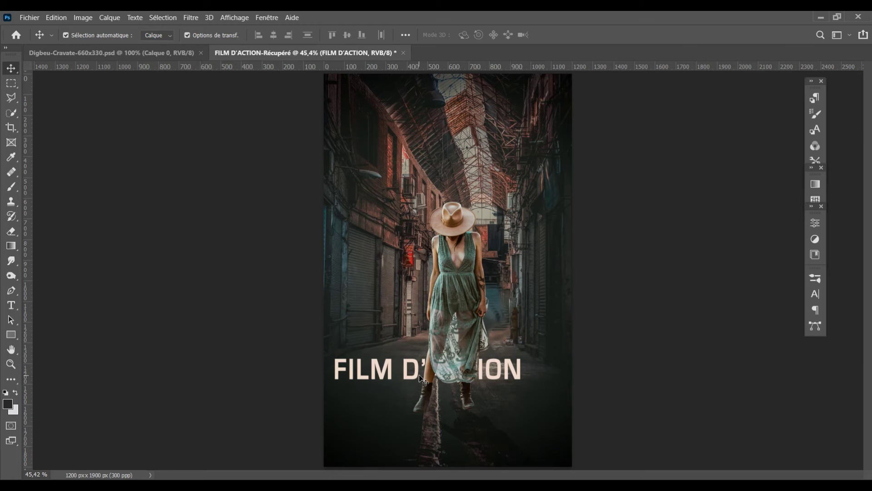
pyautogui.hotkey('ctrl', 't')
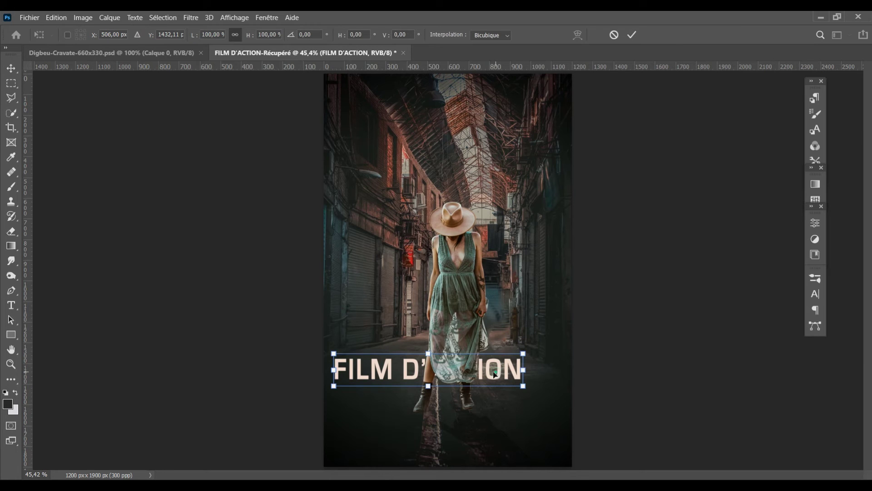
pyautogui.moveTo(495, 374)
pyautogui.mouseDown()
pyautogui.moveTo(489, 173)
pyautogui.moveTo(502, 172)
pyautogui.moveTo(505, 156)
pyautogui.mouseUp()
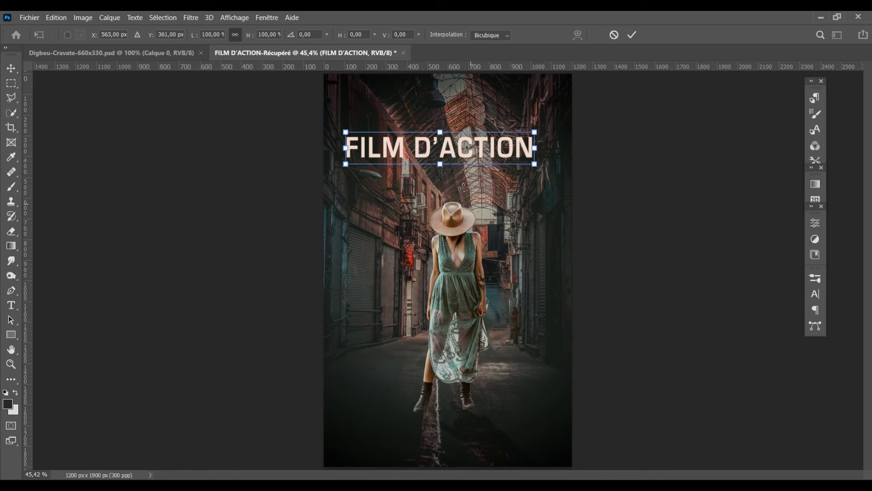
pyautogui.click(631, 35)
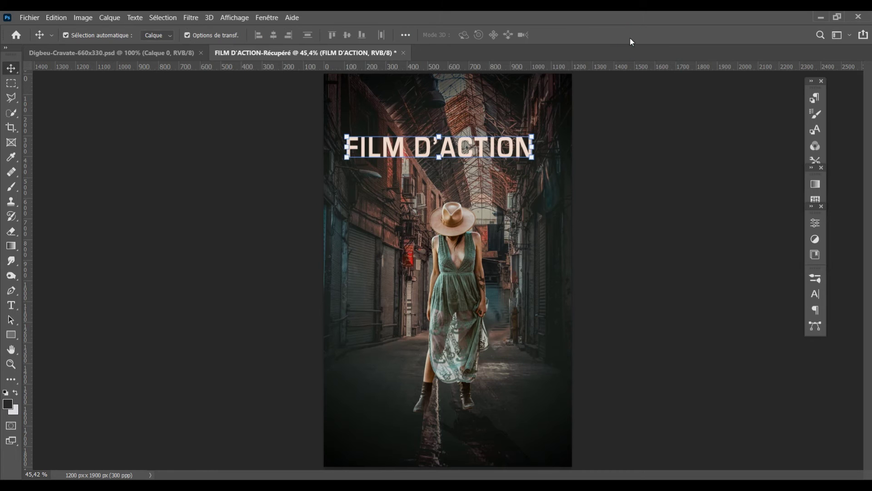
# Break the title after FILM into two lines with 39 pt leading
pyautogui.press('t')
pyautogui.click(415, 146)
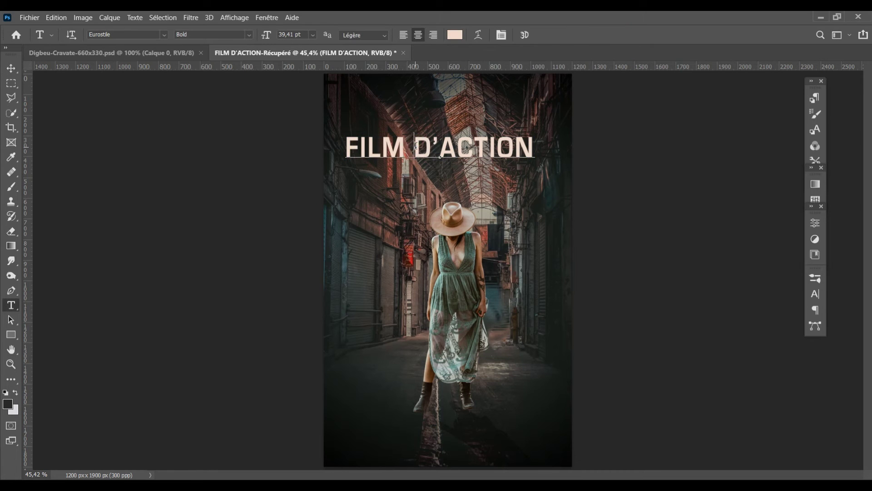
pyautogui.press('Return')
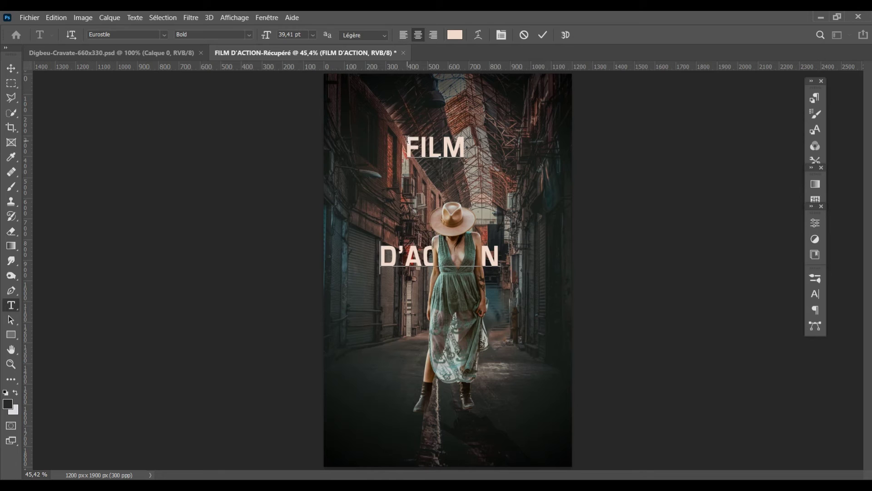
pyautogui.hotkey('ctrl', 'a')
pyautogui.click(816, 295)
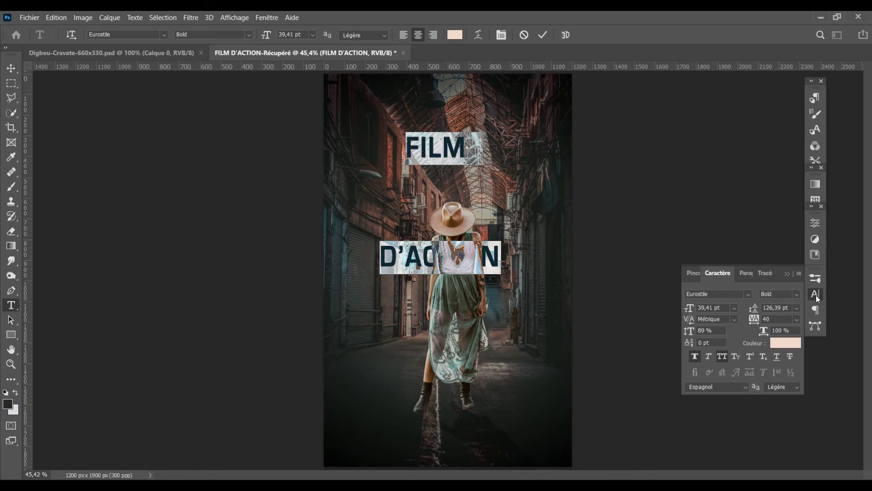
pyautogui.doubleClick(776, 307)
pyautogui.write('39')
pyautogui.press('Return')
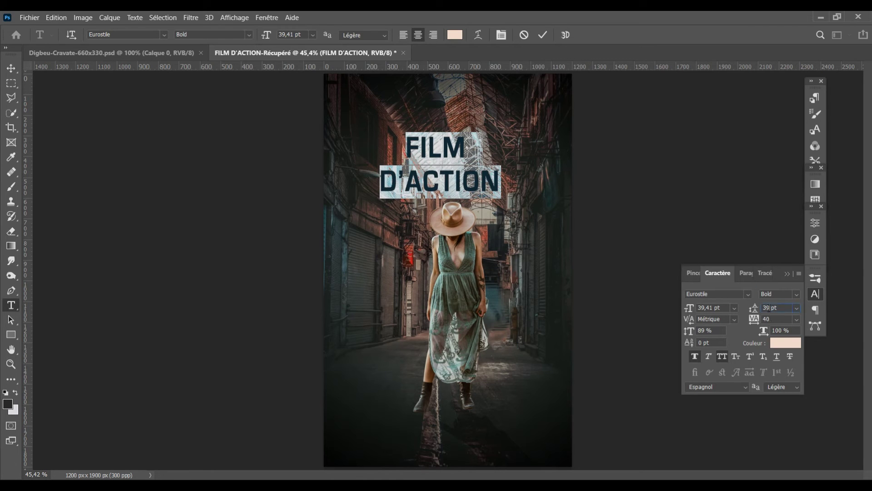
# Make the word FILM smaller at 26 pt and commit the title
pyautogui.scroll(-7, 767, 308)
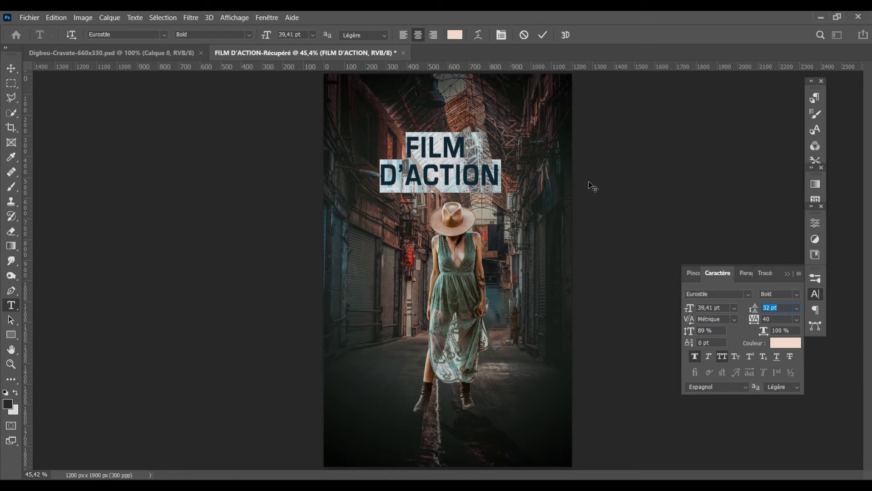
pyautogui.moveTo(403, 144); pyautogui.dragTo(497, 146)
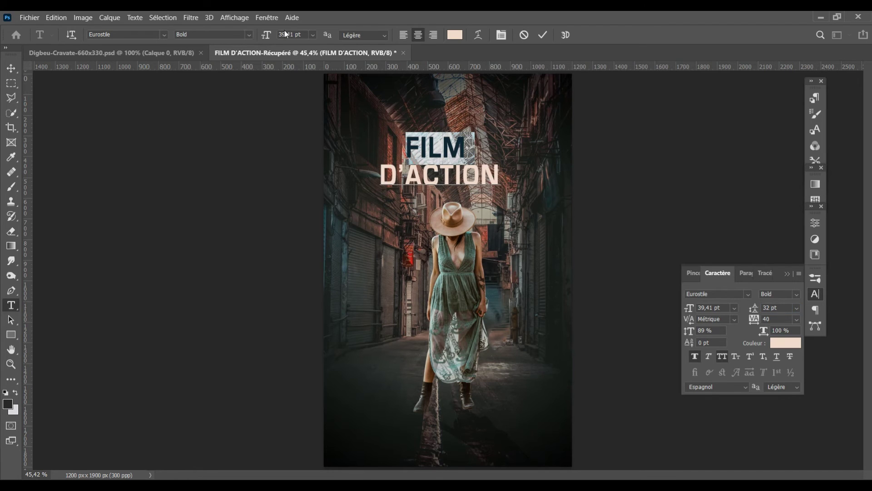
pyautogui.scroll(-5, 291, 38)
pyautogui.scroll(-4, 291, 38)
pyautogui.scroll(-3, 291, 37)
pyautogui.scroll(-1, 291, 37)
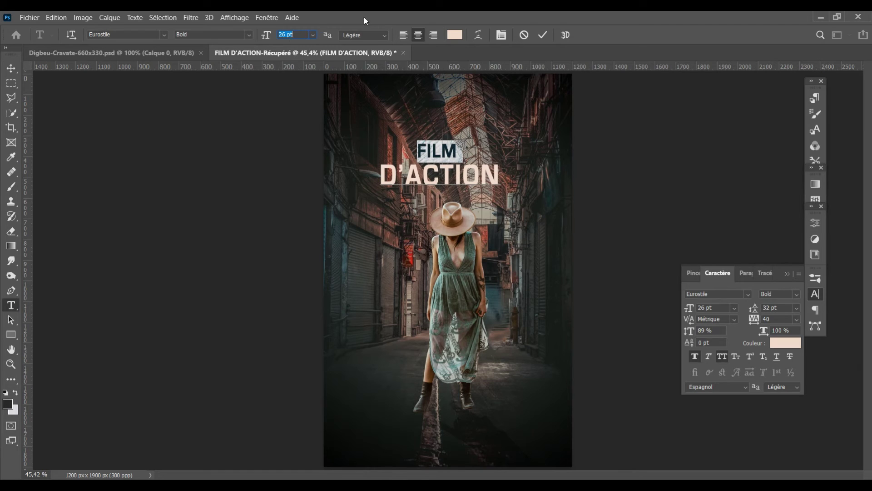
pyautogui.click(543, 35)
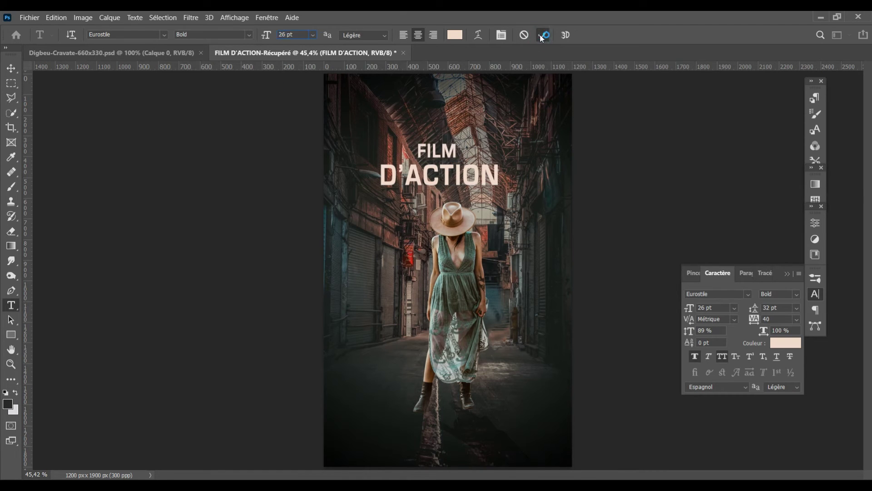
pyautogui.click(11, 69)
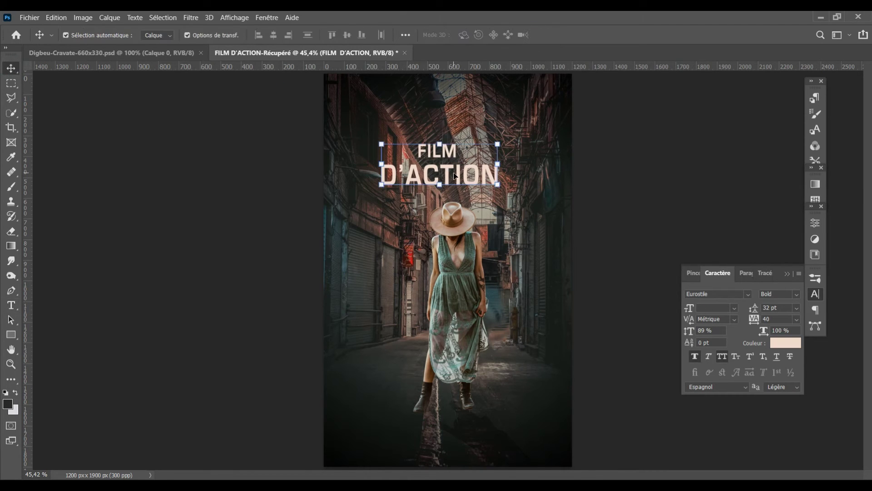
# Nudge the title higher and slightly right, and shift the woman slightly lower
pyautogui.moveTo(454, 176); pyautogui.dragTo(455, 160)
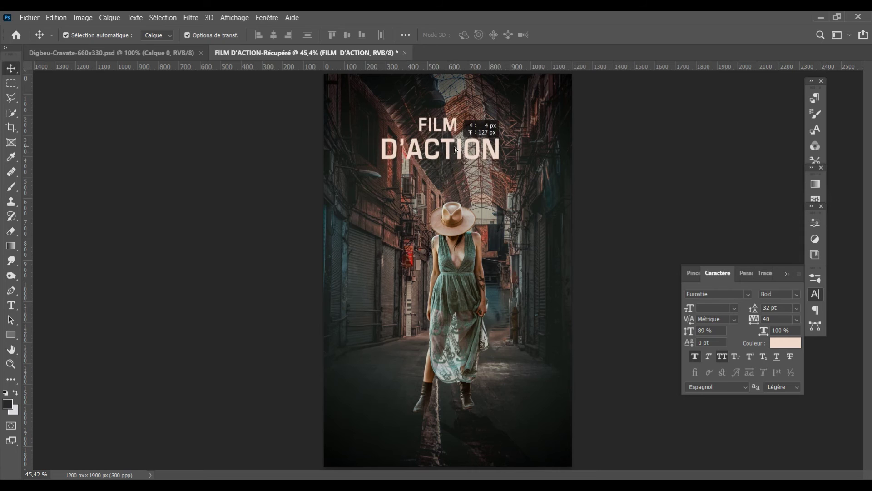
pyautogui.click(229, 231)
pyautogui.click(460, 302)
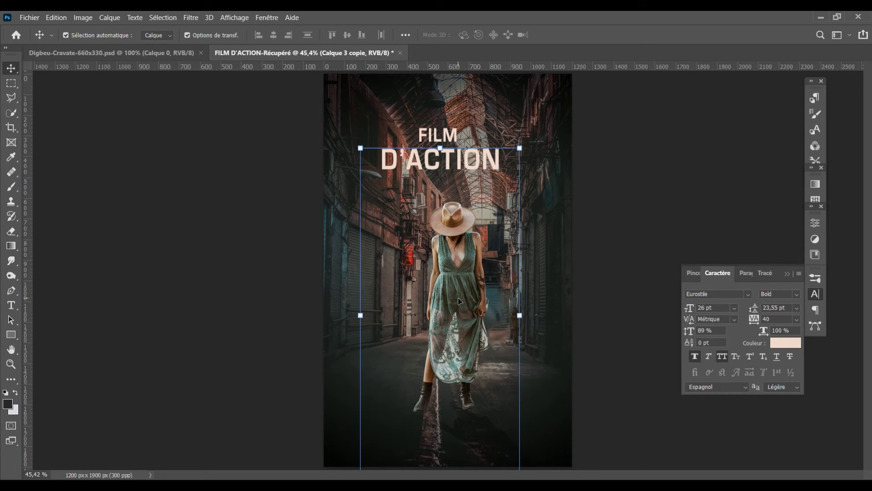
pyautogui.moveTo(460, 300); pyautogui.dragTo(460, 303)
pyautogui.click(493, 453)
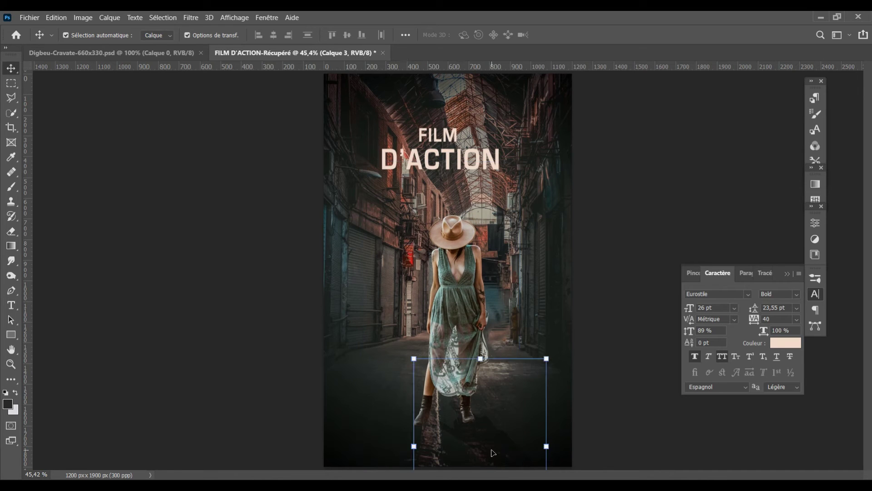
pyautogui.click(639, 201)
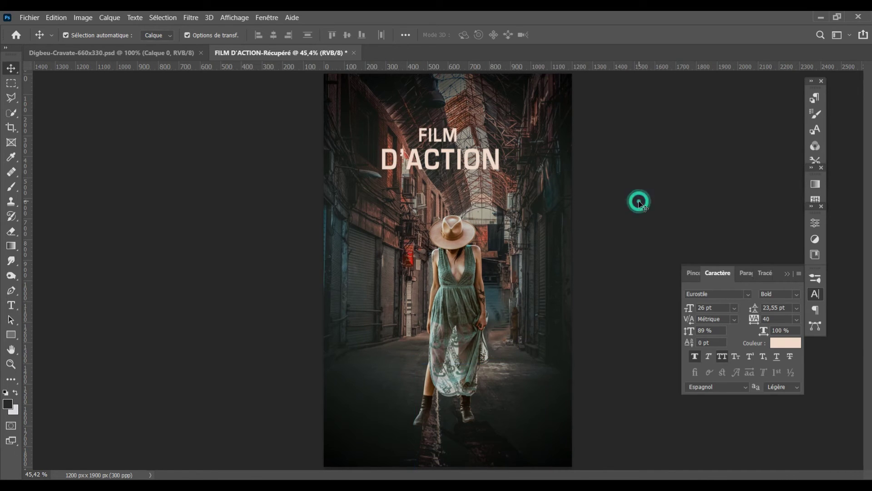
pyautogui.click(474, 154)
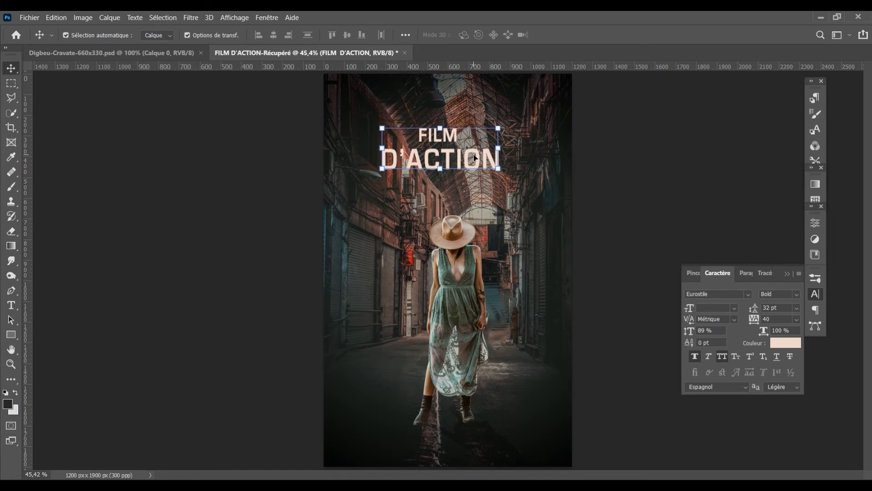
pyautogui.moveTo(474, 157); pyautogui.dragTo(486, 154)
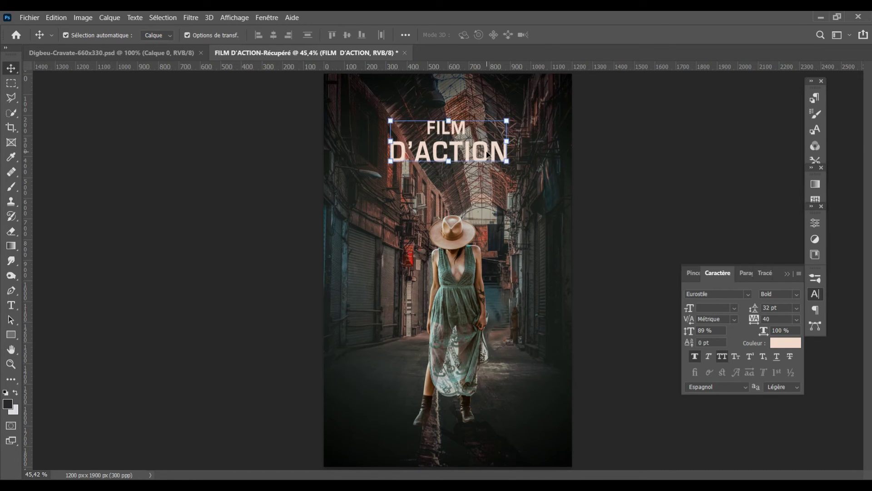
# Set the D'ACTION line in the Impact font
pyautogui.press('t')
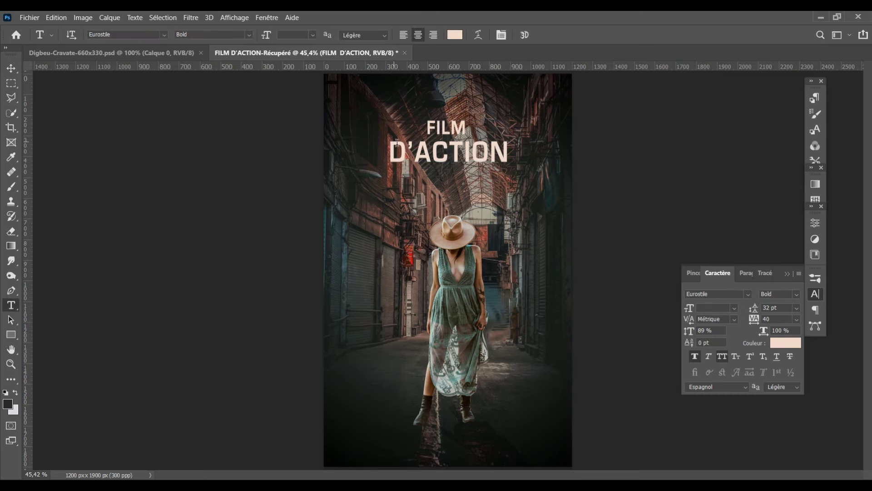
pyautogui.moveTo(391, 142); pyautogui.dragTo(508, 157)
pyautogui.click(250, 35)
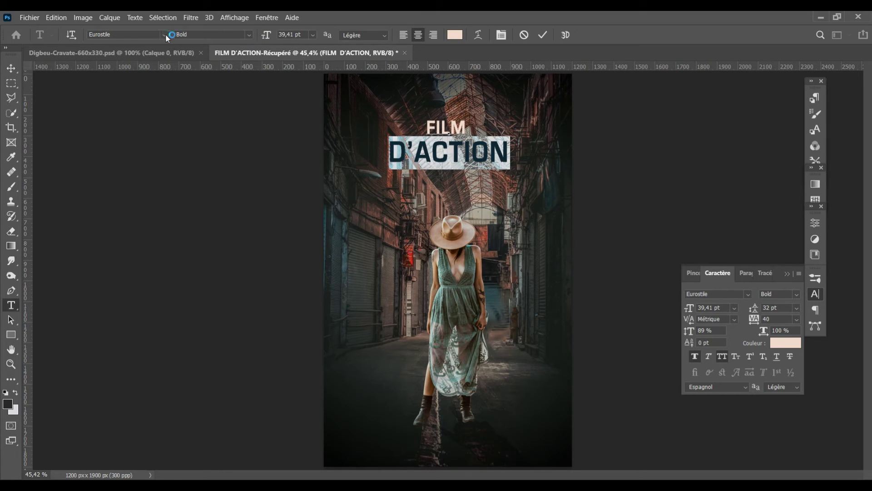
pyautogui.click(145, 36)
pyautogui.press('Down')
pyautogui.press('Down')
pyautogui.press('Down')
pyautogui.press('Down')
pyautogui.press('Down')
pyautogui.press('Down')
pyautogui.press('Down')
pyautogui.press('Down')
pyautogui.press('Down')
pyautogui.press('Down')
pyautogui.press('Down')
pyautogui.press('Down')
pyautogui.press('Down')
pyautogui.press('Down')
pyautogui.press('Down')
pyautogui.press('Down')
pyautogui.press('Down')
pyautogui.press('Down')
pyautogui.press('Down')
pyautogui.press('Down')
pyautogui.press('Down')
pyautogui.press('Down')
pyautogui.press('Down')
pyautogui.press('Down')
pyautogui.press('Down')
pyautogui.press('Down')
pyautogui.press('Down')
pyautogui.press('Down')
pyautogui.press('Down')
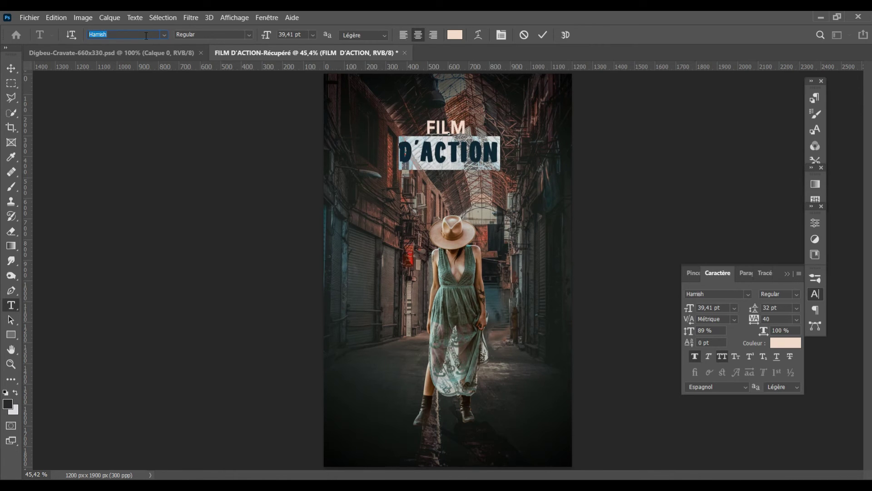
pyautogui.press('Down')
pyautogui.press('Down')
pyautogui.press('Down')
pyautogui.press('Down')
pyautogui.press('Down')
pyautogui.press('Down')
pyautogui.press('Down')
pyautogui.press('Down')
pyautogui.press('Down')
pyautogui.press('Down')
pyautogui.press('Down')
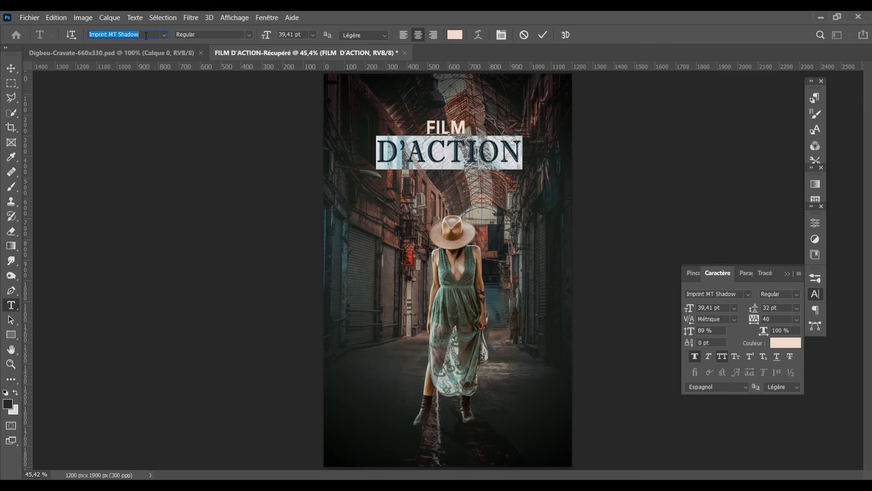
pyautogui.press('Down')
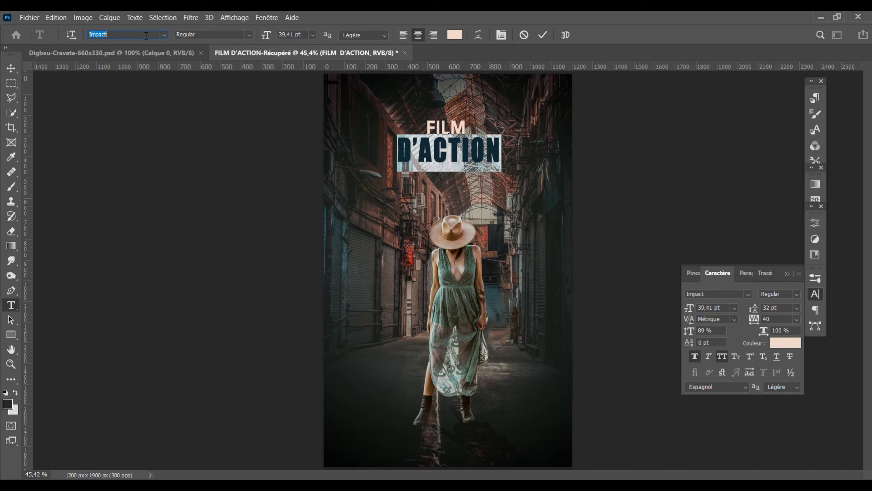
pyautogui.click(146, 35)
# Give D'ACTION tracking 60, horizontal scale 126% and vertical scale 100%
pyautogui.press('Up')
pyautogui.press('Up')
pyautogui.press('Up')
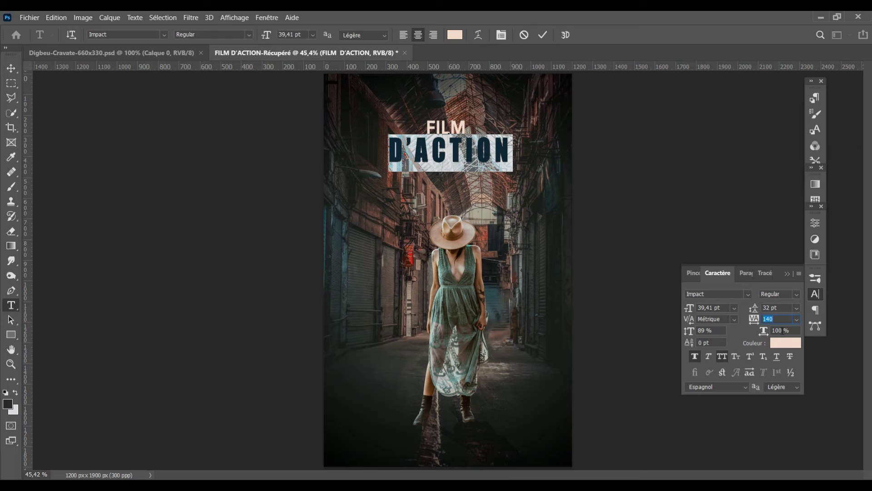
pyautogui.press('Up')
pyautogui.press('Up')
pyautogui.press('Up')
pyautogui.press('Up')
pyautogui.press('Up')
pyautogui.press('Up')
pyautogui.press('Up')
pyautogui.press('Up')
pyautogui.press('Up')
pyautogui.press('Up')
pyautogui.press('Up')
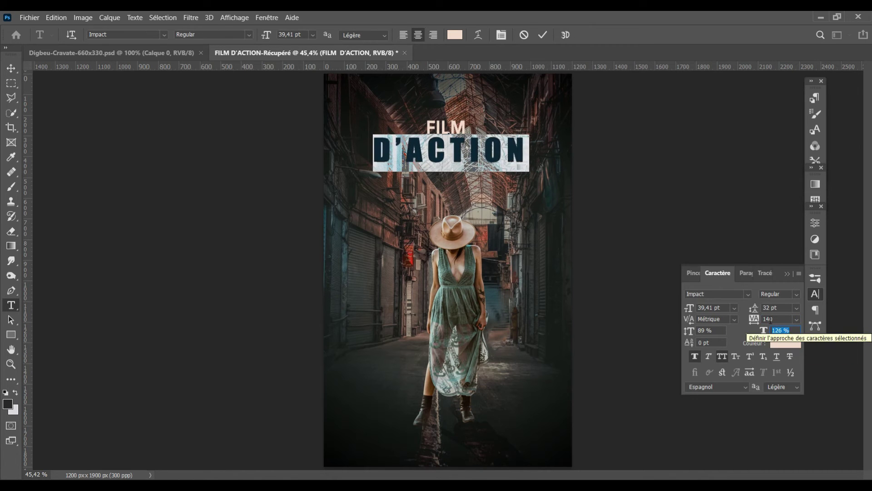
pyautogui.press('Down')
pyautogui.press('Down')
pyautogui.press('Down')
pyautogui.press('Down')
pyautogui.press('Down')
pyautogui.press('Down')
pyautogui.press('Down')
pyautogui.press('Down')
pyautogui.press('Down')
pyautogui.press('Down')
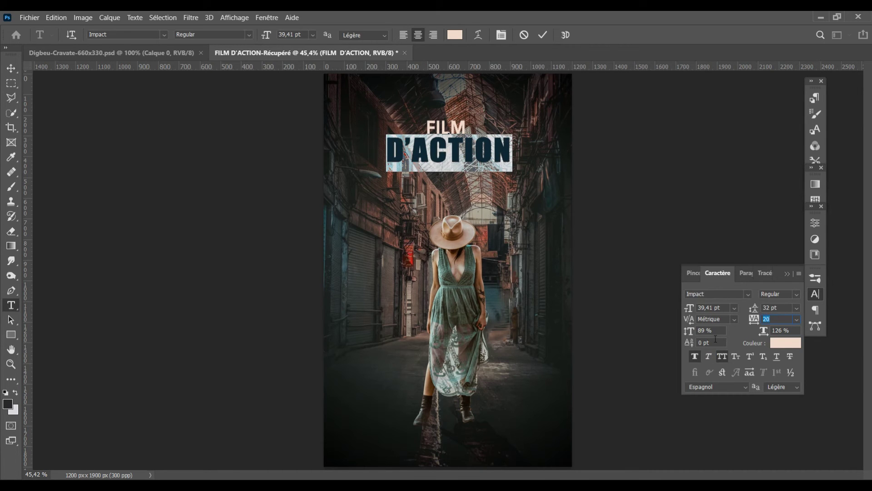
pyautogui.press('Up')
pyautogui.press('Up')
pyautogui.press('Up')
pyautogui.press('Up')
pyautogui.press('Up')
pyautogui.press('Up')
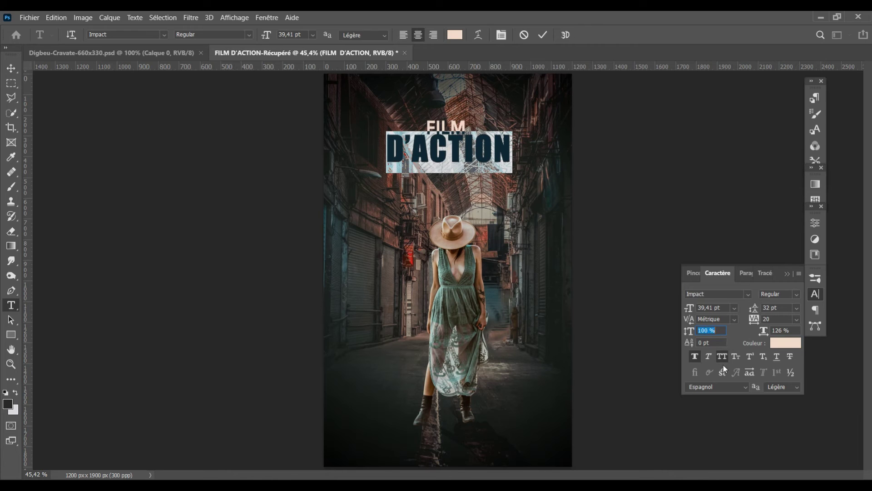
pyautogui.click(777, 321)
pyautogui.press('Up')
pyautogui.press('Up')
pyautogui.press('Up')
pyautogui.press('Up')
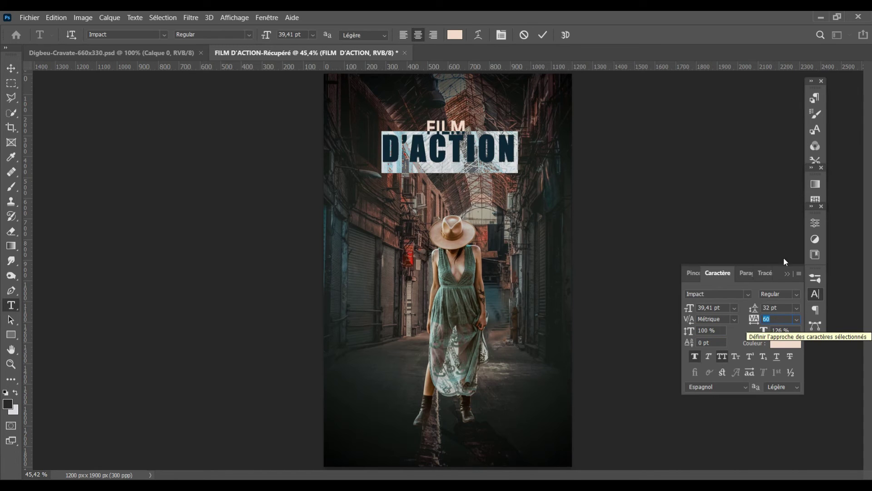
pyautogui.click(543, 36)
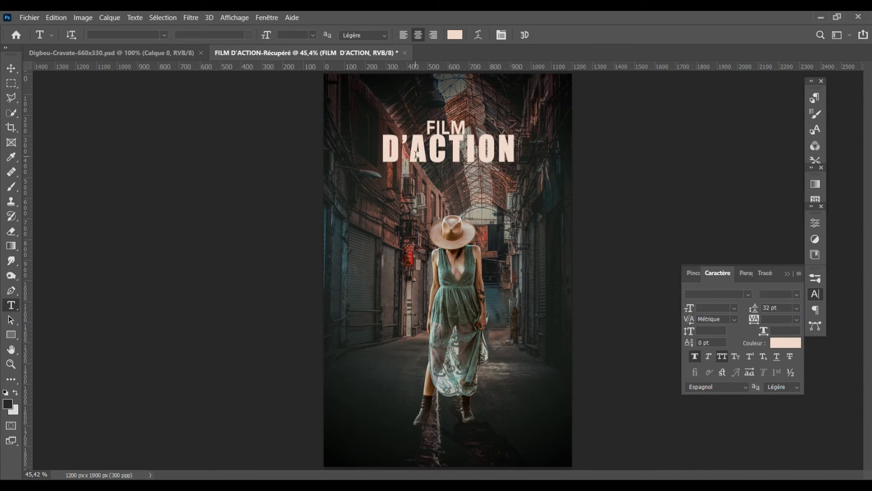
# Raise the two-line title's leading to 34 pt, then start a new text box at the poster's top-left
pyautogui.moveTo(430, 126); pyautogui.dragTo(604, 166)
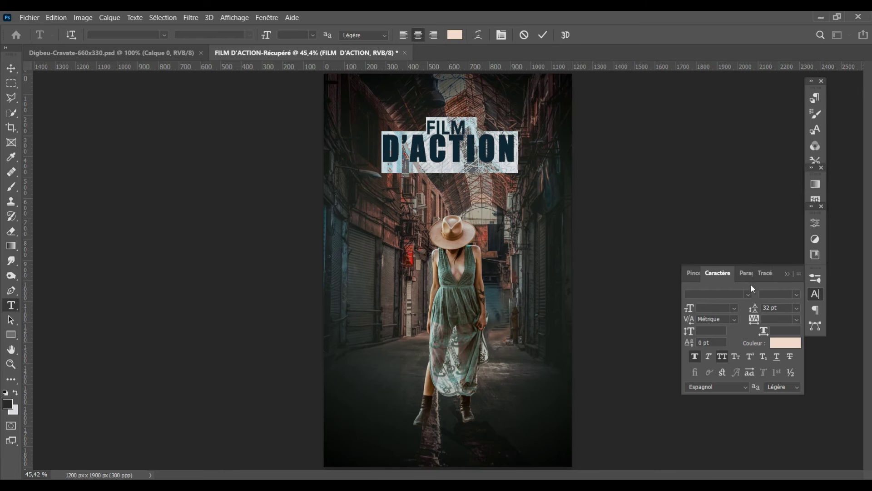
pyautogui.press('Up')
pyautogui.press('Up')
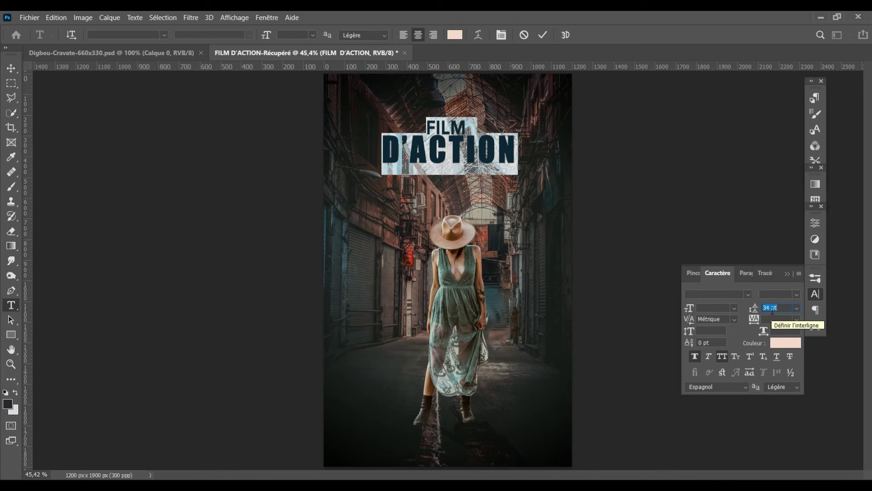
pyautogui.click(540, 35)
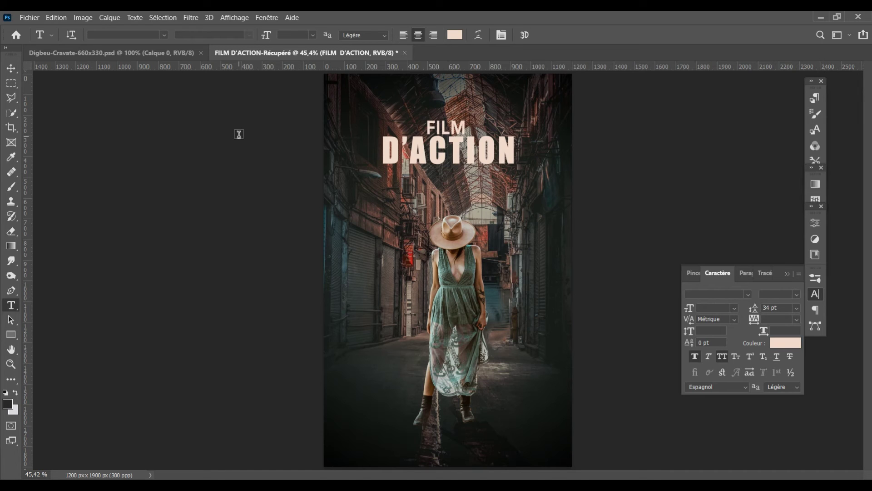
pyautogui.click(335, 97)
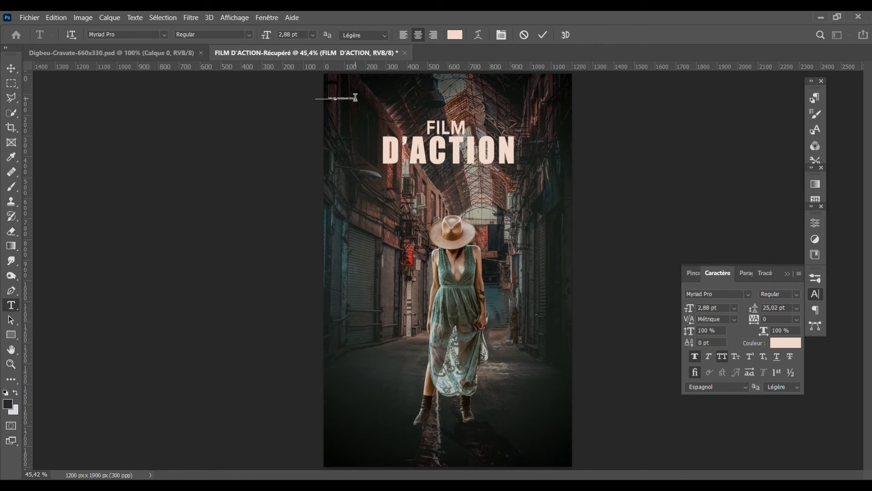
# Enlarge the small credit line text to 12 pt
pyautogui.moveTo(355, 97); pyautogui.dragTo(313, 98)
pyautogui.click(281, 38)
pyautogui.scroll(3, 282, 38)
pyautogui.scroll(3, 282, 38)
pyautogui.scroll(3, 281, 37)
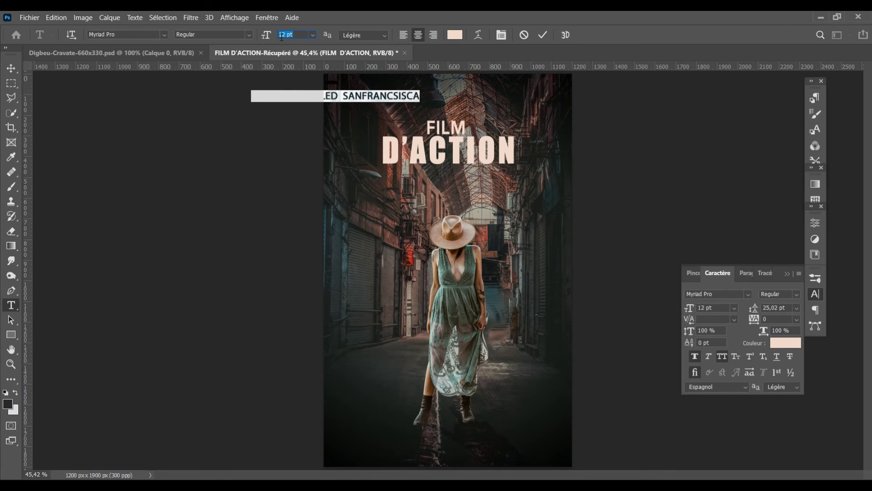
pyautogui.click(543, 35)
# Nudge the credit line right and up to the top of the poster
pyautogui.click(16, 68)
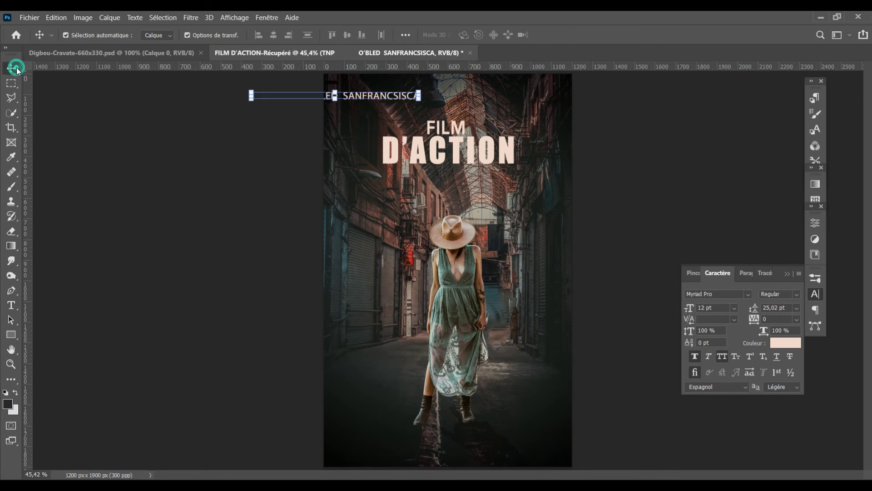
pyautogui.hotkey('shift', 'Right')
pyautogui.hotkey('shift', 'Right')
pyautogui.hotkey('shift', 'Right')
pyautogui.hotkey('shift', 'Right')
pyautogui.hotkey('shift', 'Right')
pyautogui.hotkey('shift', 'Right')
pyautogui.hotkey('shift', 'Right')
pyautogui.hotkey('shift', 'Right')
pyautogui.hotkey('shift', 'Right')
pyautogui.hotkey('shift', 'Right')
pyautogui.hotkey('shift', 'Right')
pyautogui.hotkey('shift', 'Right')
pyautogui.hotkey('shift', 'Right')
pyautogui.hotkey('shift', 'Right')
pyautogui.hotkey('shift', 'Right')
pyautogui.hotkey('shift', 'Right')
pyautogui.hotkey('shift', 'Right')
pyautogui.hotkey('shift', 'Right')
pyautogui.hotkey('shift', 'Right')
pyautogui.hotkey('shift', 'Right')
pyautogui.hotkey('shift', 'Right')
pyautogui.hotkey('shift', 'Right')
pyautogui.hotkey('shift', 'Right')
pyautogui.hotkey('shift', 'Right')
pyautogui.hotkey('shift', 'Right')
pyautogui.hotkey('shift', 'Right')
pyautogui.hotkey('shift', 'Right')
pyautogui.hotkey('shift', 'Right')
pyautogui.hotkey('shift', 'Right')
pyautogui.hotkey('shift', 'Right')
pyautogui.hotkey('shift', 'Up')
pyautogui.hotkey('shift', 'Up')
pyautogui.hotkey('shift', 'Up')
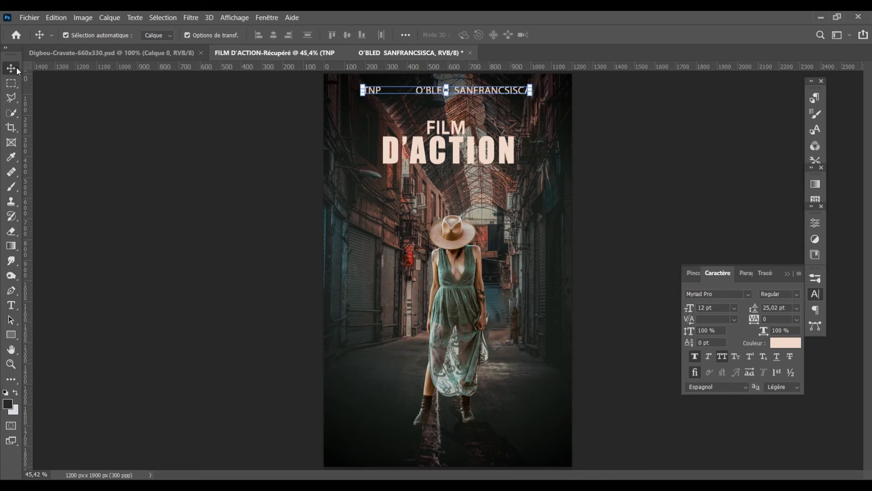
pyautogui.hotkey('ctrl', 'h')
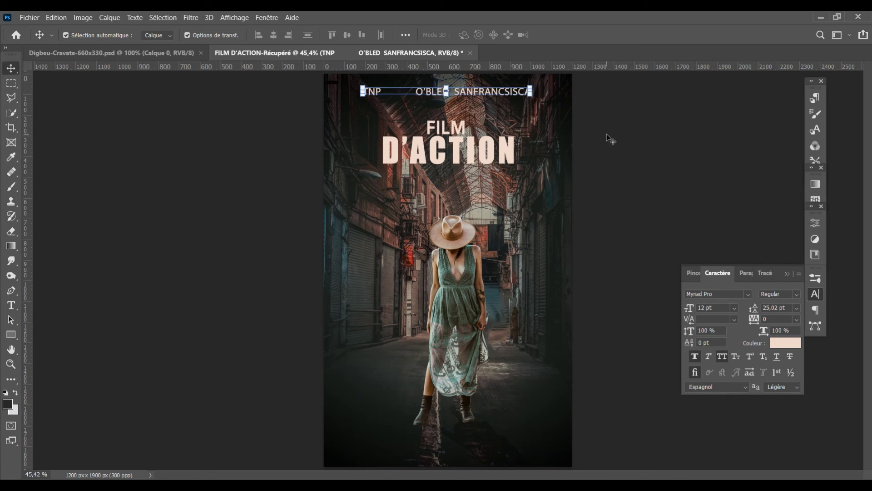
# Add spacing between the three names in the top credit line
pyautogui.press('t')
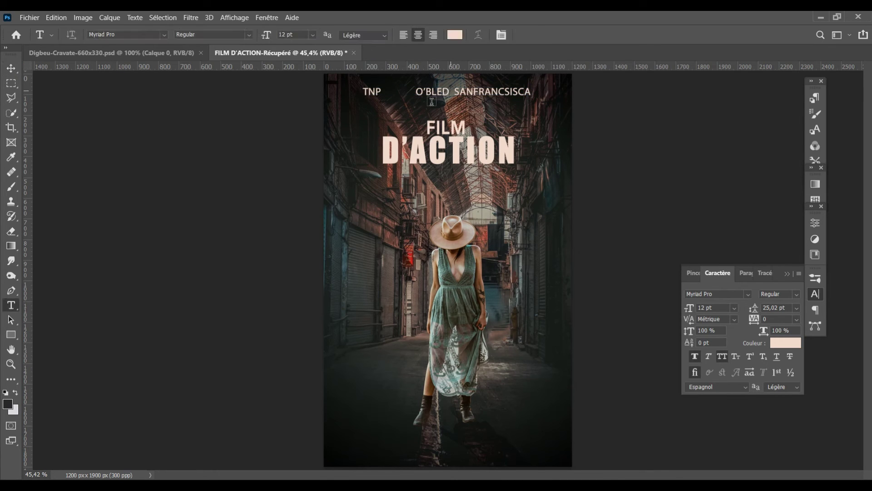
pyautogui.click(431, 101)
pyautogui.click(524, 36)
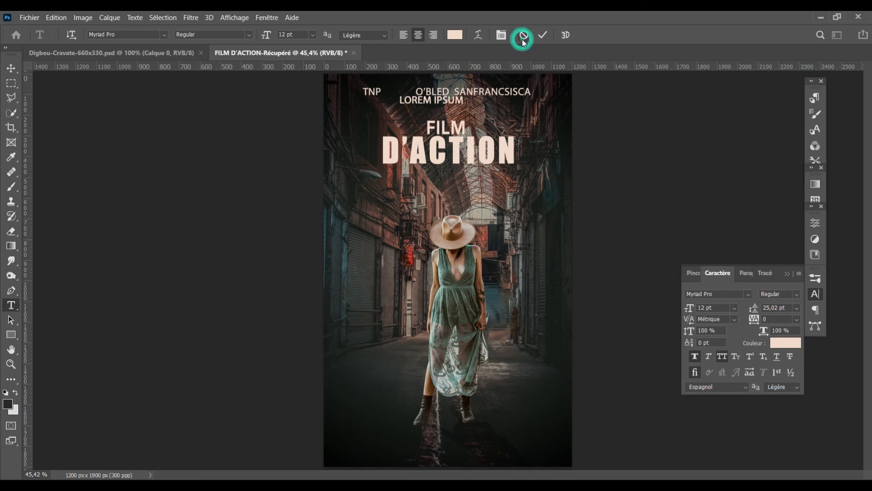
pyautogui.click(456, 91)
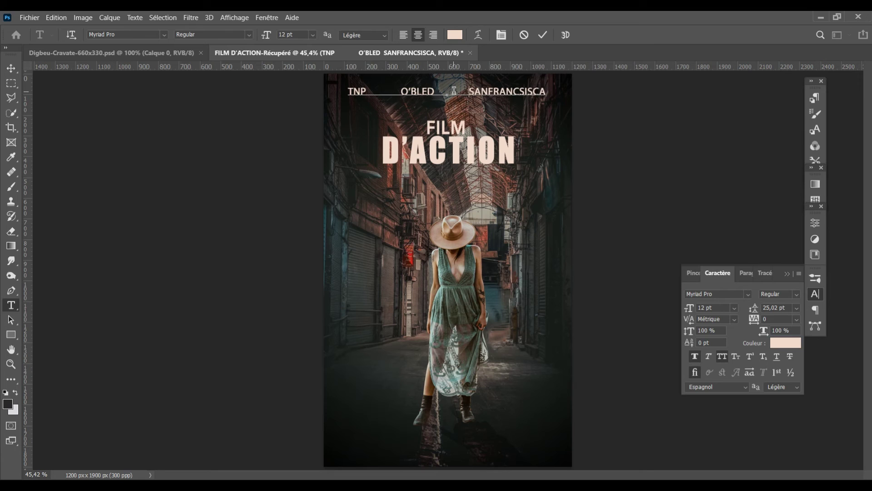
pyautogui.click(543, 34)
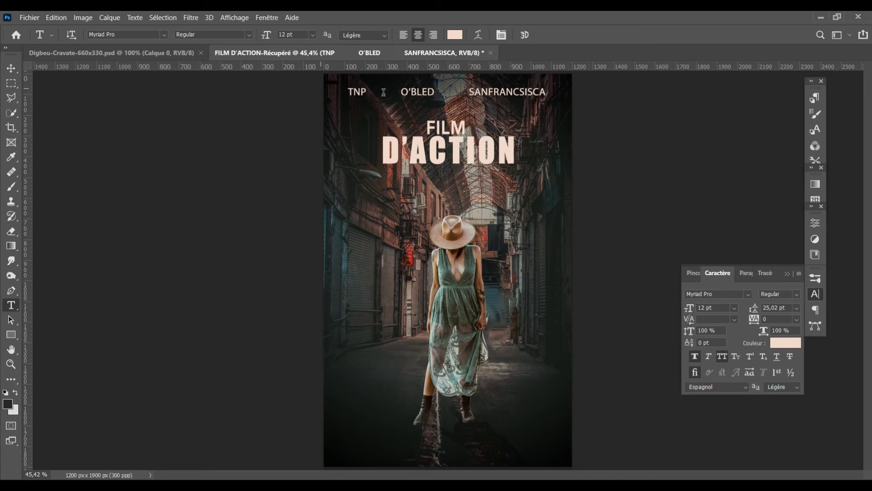
# Append 'CI' to the first name and tighten the gaps between names
pyautogui.click(366, 91)
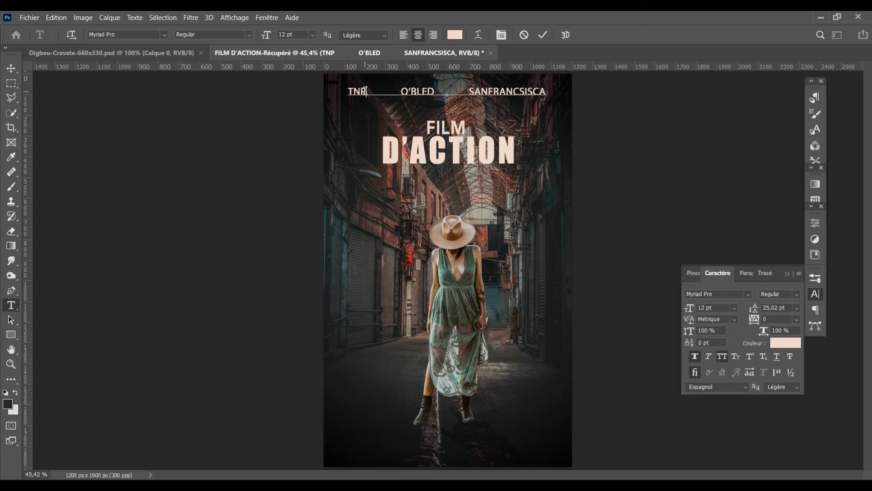
pyautogui.write('CI')
pyautogui.click(558, 60)
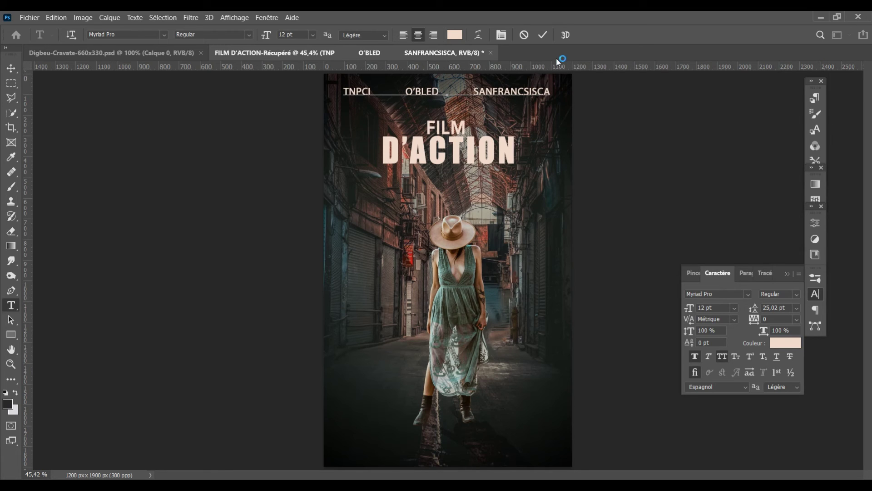
pyautogui.click(544, 36)
pyautogui.click(474, 93)
pyautogui.press('BackSpace')
pyautogui.press('BackSpace')
pyautogui.press('BackSpace')
pyautogui.click(411, 91)
pyautogui.press('BackSpace')
pyautogui.press('BackSpace')
pyautogui.press('BackSpace')
pyautogui.press('BackSpace')
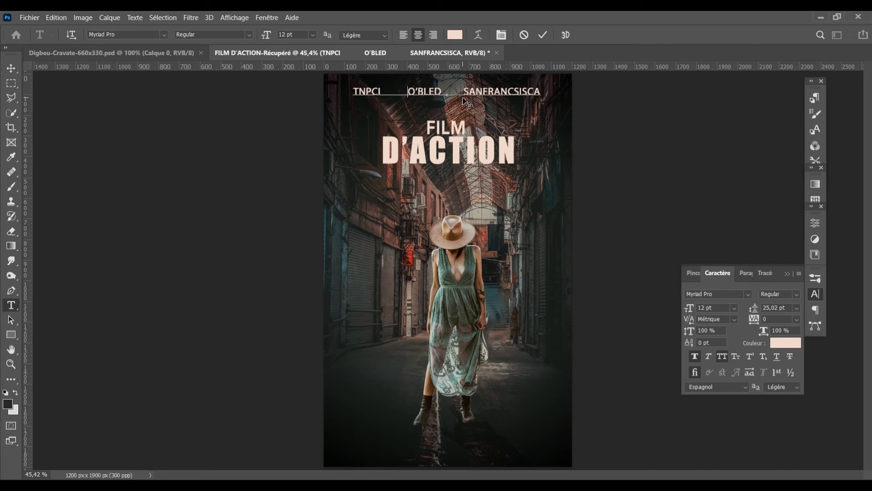
# Cut the first two names and paste them at the end of the credit line
pyautogui.moveTo(463, 91); pyautogui.dragTo(345, 90)
pyautogui.rightClick(357, 91)
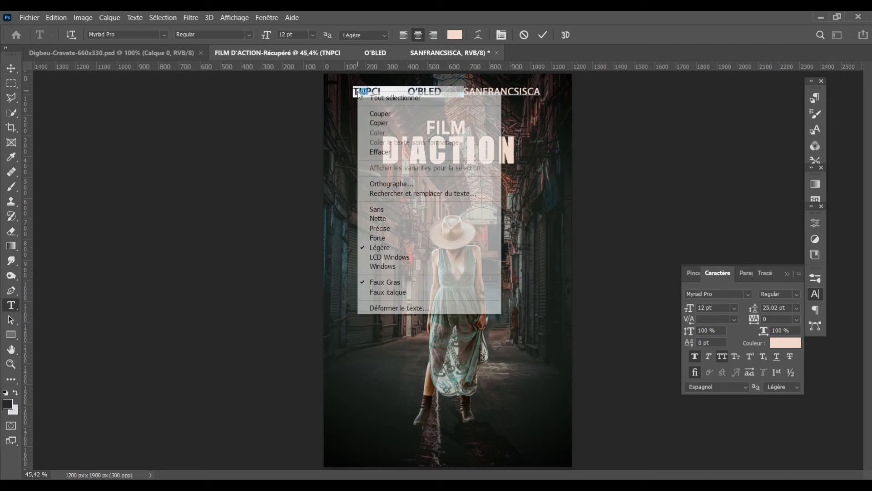
pyautogui.click(382, 114)
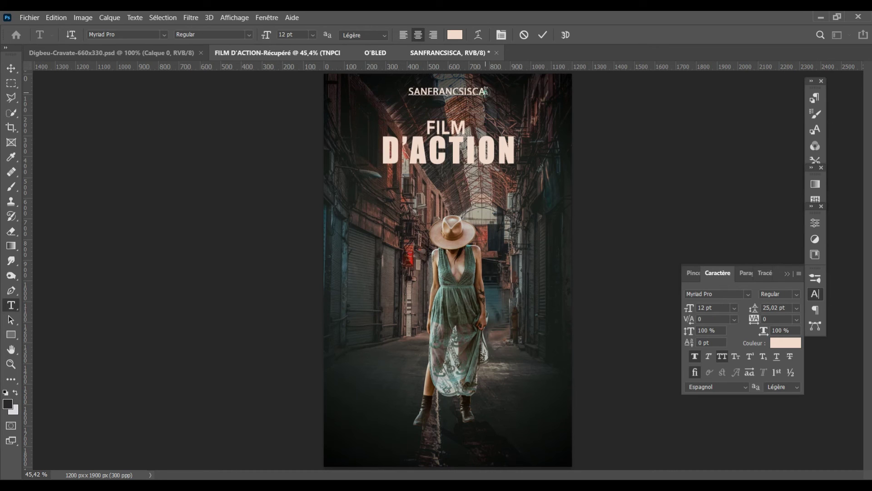
pyautogui.hotkey('ctrl', 'v')
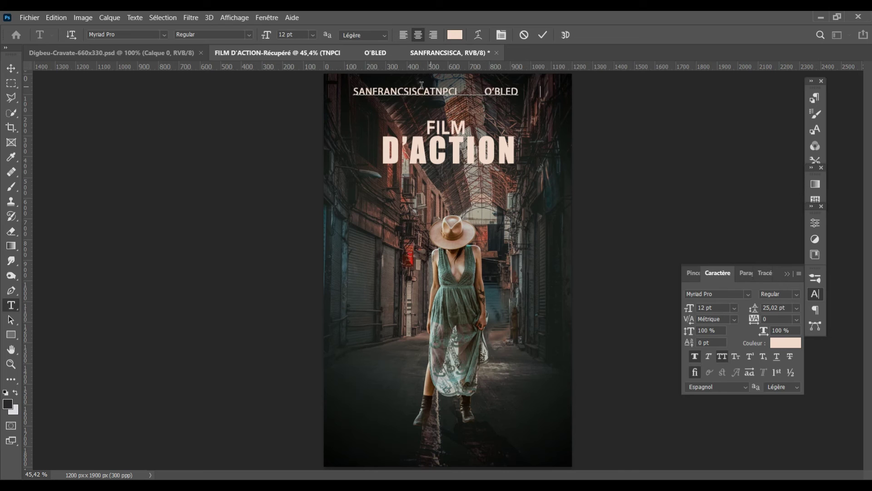
pyautogui.click(418, 90)
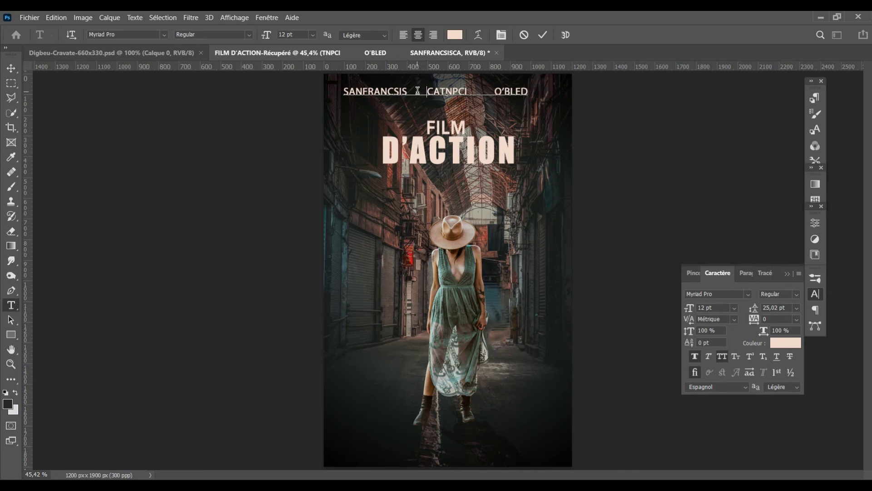
pyautogui.click(544, 35)
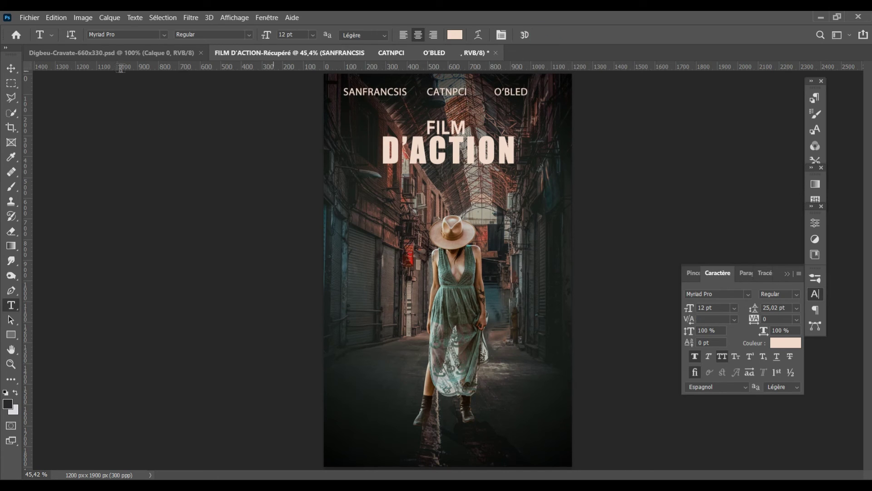
pyautogui.click(11, 69)
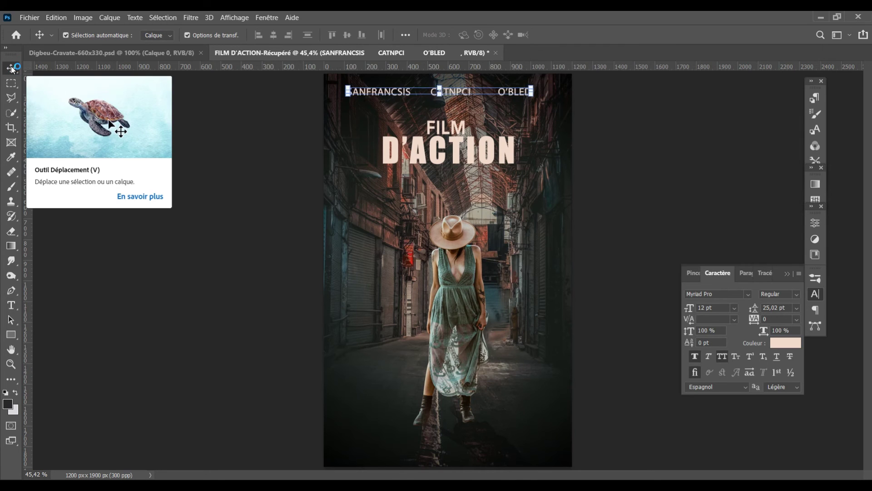
# Nudge the credit line right and up, and collapse the Character panel
pyautogui.press('Right')
pyautogui.press('Right')
pyautogui.press('Right')
pyautogui.press('Right')
pyautogui.press('Right')
pyautogui.press('Right')
pyautogui.press('Right')
pyautogui.press('Right')
pyautogui.press('Right')
pyautogui.press('Right')
pyautogui.press('Right')
pyautogui.press('Right')
pyautogui.press('Right')
pyautogui.press('Right')
pyautogui.press('Right')
pyautogui.press('Up')
pyautogui.press('Up')
pyautogui.press('Up')
pyautogui.press('Up')
pyautogui.press('Up')
pyautogui.press('Up')
pyautogui.press('Up')
pyautogui.press('Up')
pyautogui.press('Up')
pyautogui.click(728, 262)
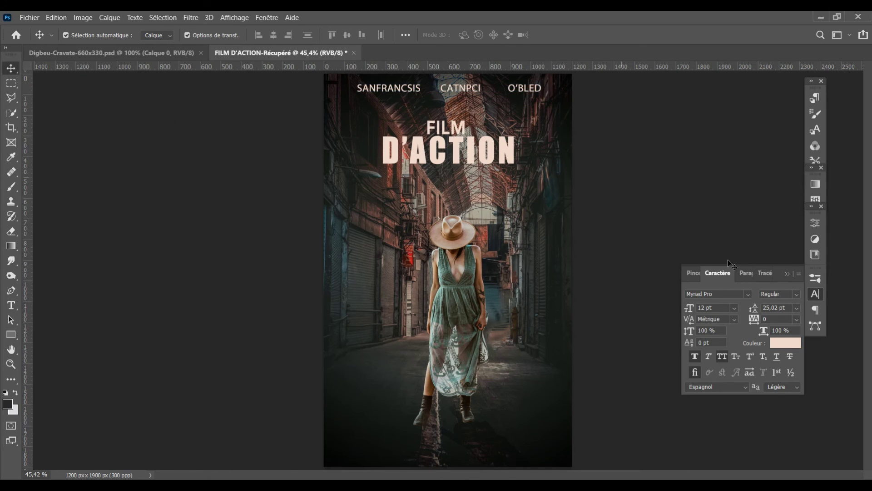
pyautogui.click(787, 272)
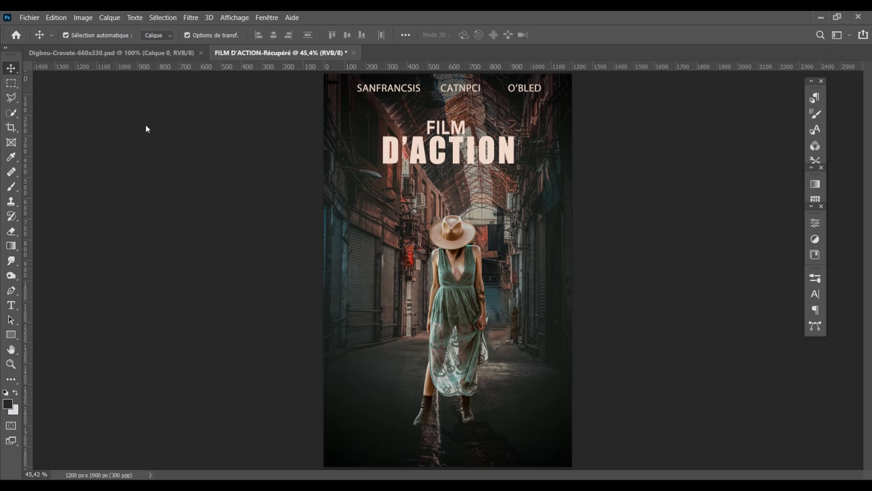
# Nudge the FILM D'ACTION title slightly down
pyautogui.click(9, 305)
pyautogui.click(434, 150)
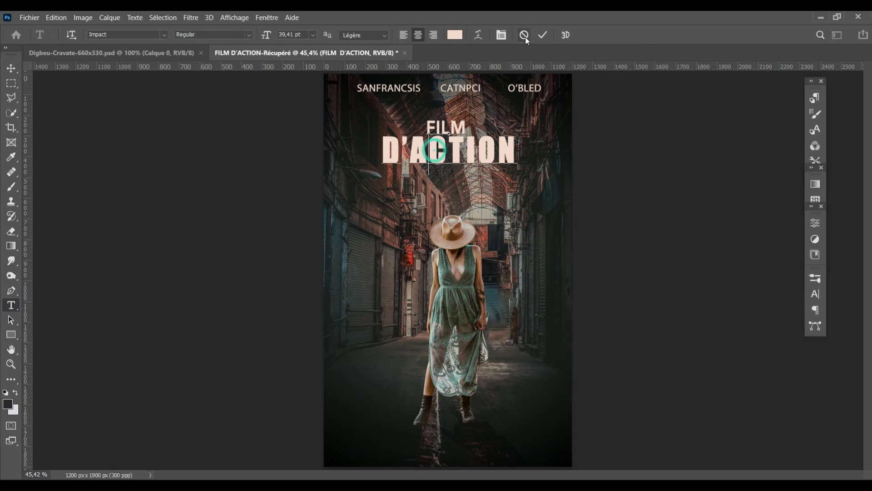
pyautogui.click(525, 36)
pyautogui.click(5, 69)
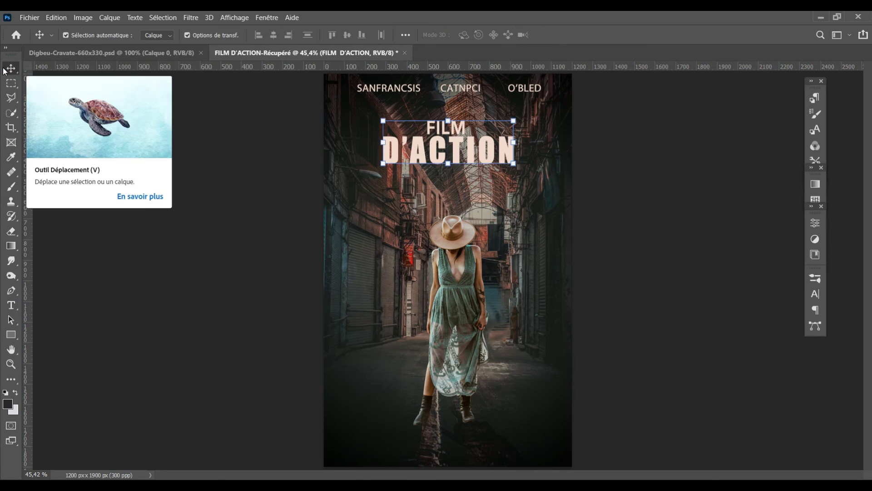
pyautogui.press('Down')
pyautogui.press('Down')
pyautogui.press('Down')
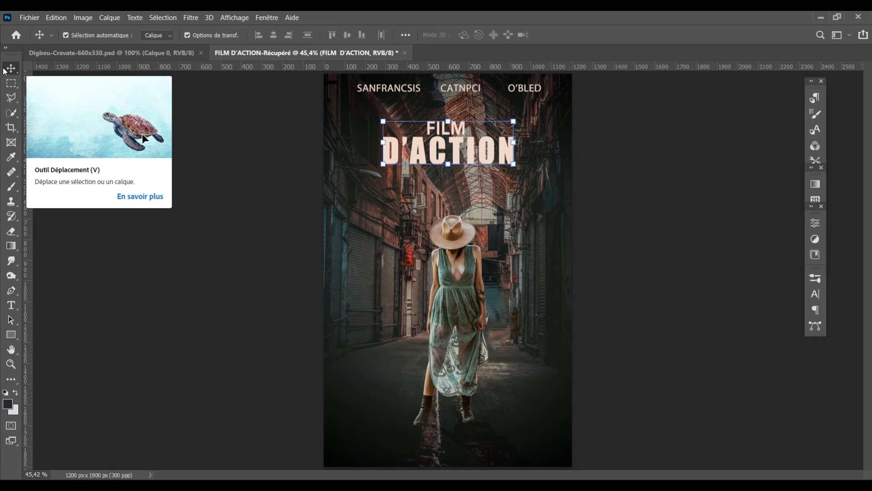
pyautogui.click(168, 183)
# Draw a two-line text box below the D'ACTION title at 6 pt font size
pyautogui.press('t')
pyautogui.moveTo(375, 174); pyautogui.dragTo(516, 187)
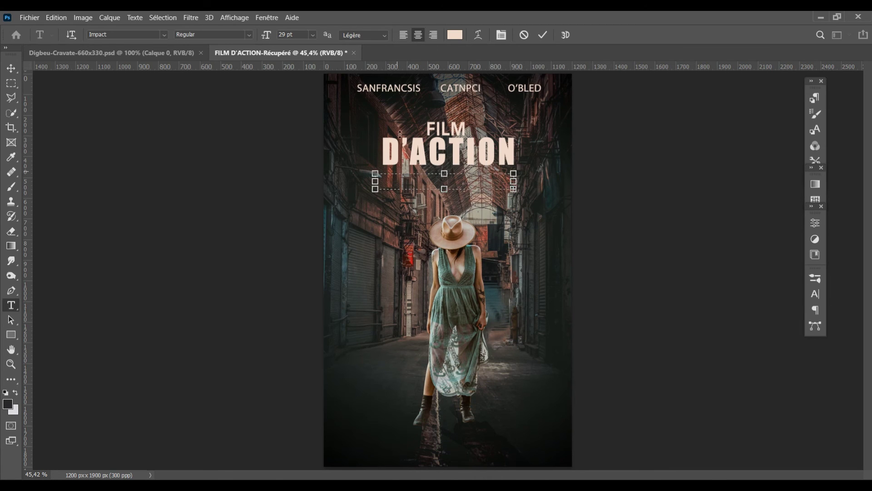
pyautogui.click(285, 34)
pyautogui.write('9')
pyautogui.press('Return')
pyautogui.press('Down')
pyautogui.press('Down')
pyautogui.press('Down')
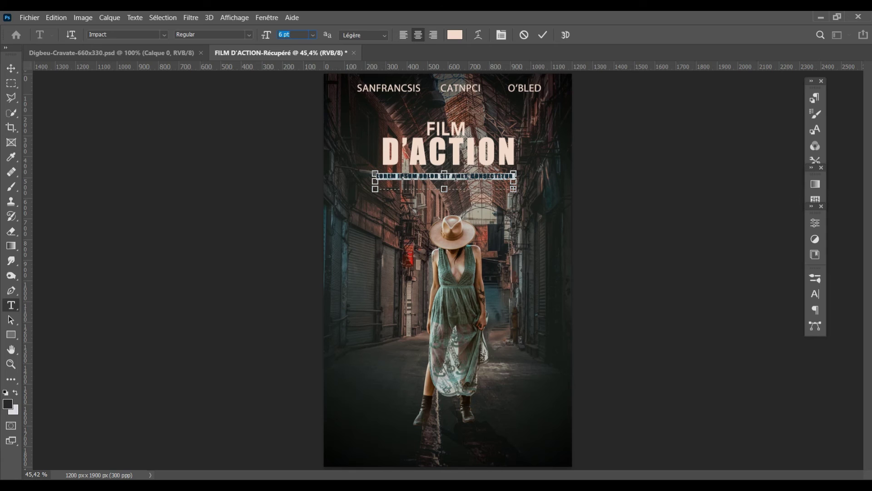
pyautogui.moveTo(444, 189)
pyautogui.mouseDown()
pyautogui.moveTo(461, 204)
pyautogui.moveTo(445, 234)
pyautogui.mouseUp()
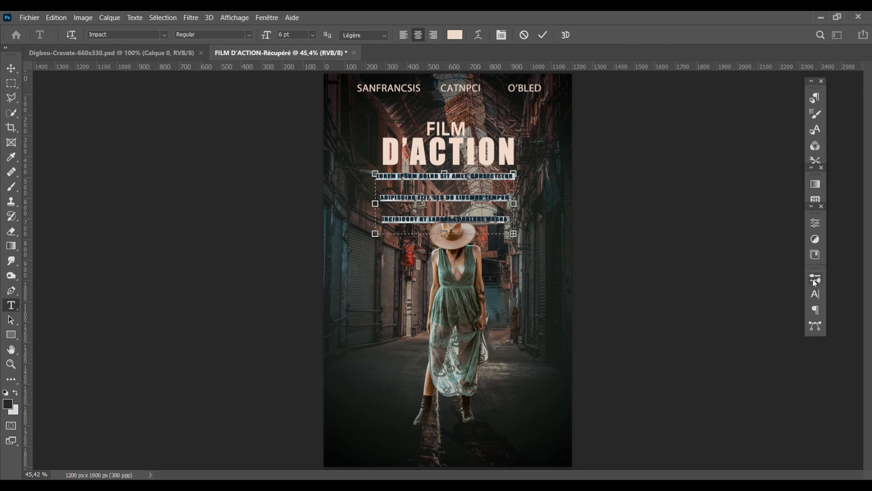
# Set the paragraph's leading to 9 pt and preview an orange-brown text colour
pyautogui.click(814, 294)
pyautogui.write('6')
pyautogui.press('Return')
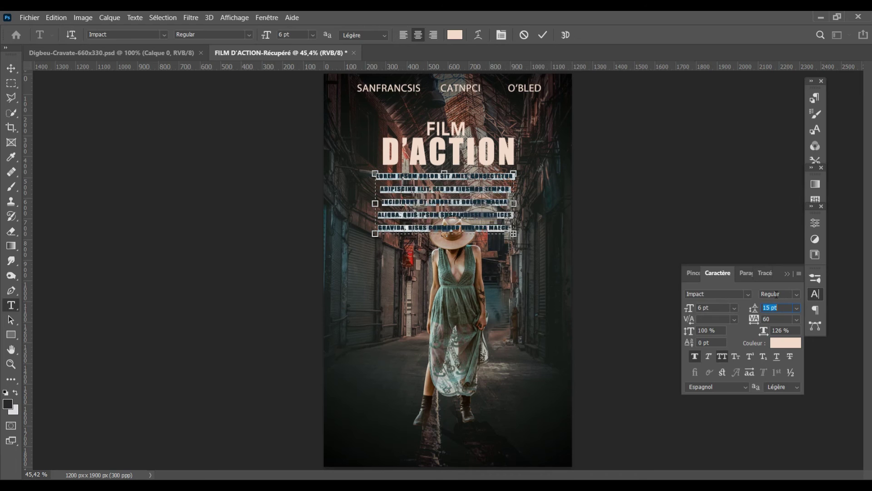
pyautogui.write('9')
pyautogui.press('Return')
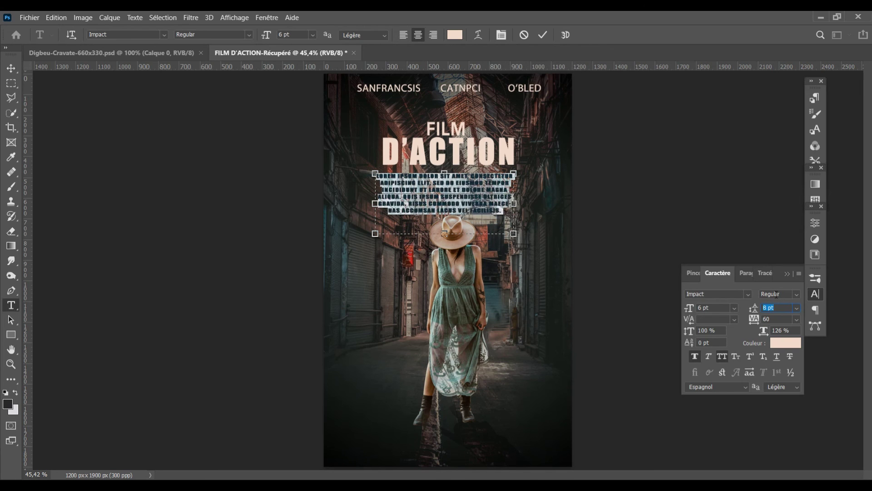
pyautogui.click(454, 34)
pyautogui.moveTo(211, 100)
pyautogui.mouseDown()
pyautogui.moveTo(131, 116)
pyautogui.moveTo(205, 184)
pyautogui.mouseUp()
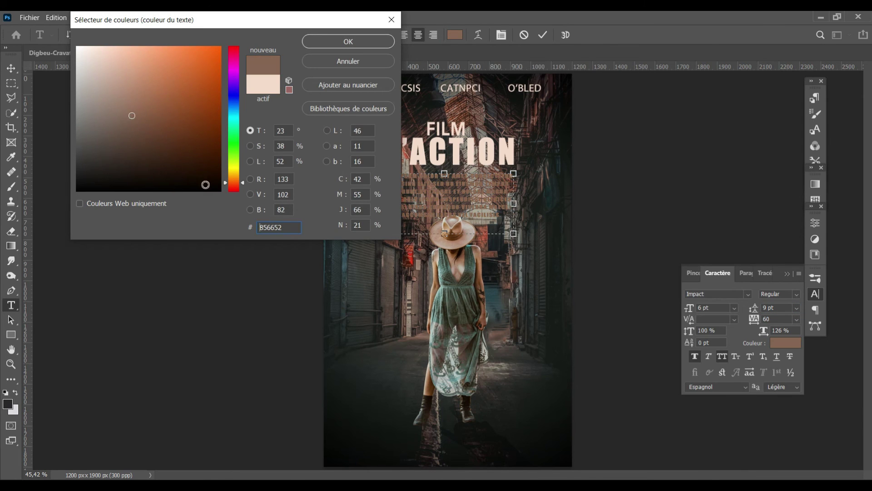
# Make the paragraph bright yellow in the Humanst521 BT font
pyautogui.click(235, 174)
pyautogui.click(199, 88)
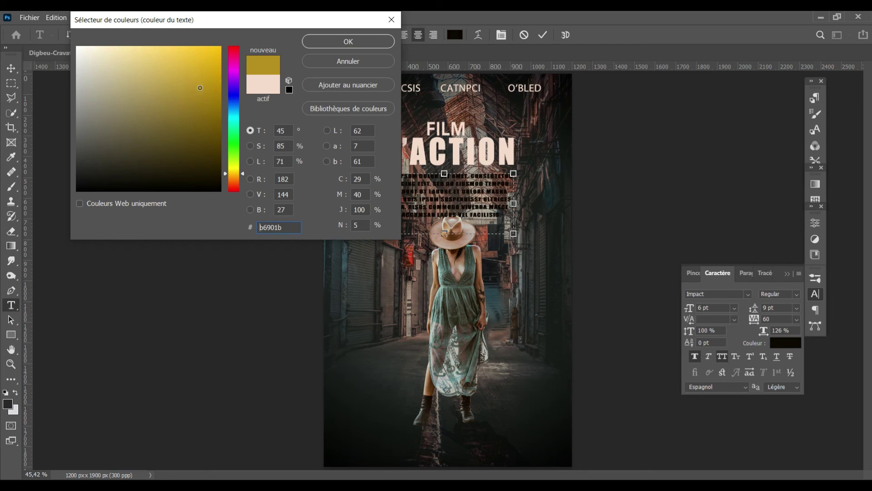
pyautogui.click(200, 46)
pyautogui.click(349, 42)
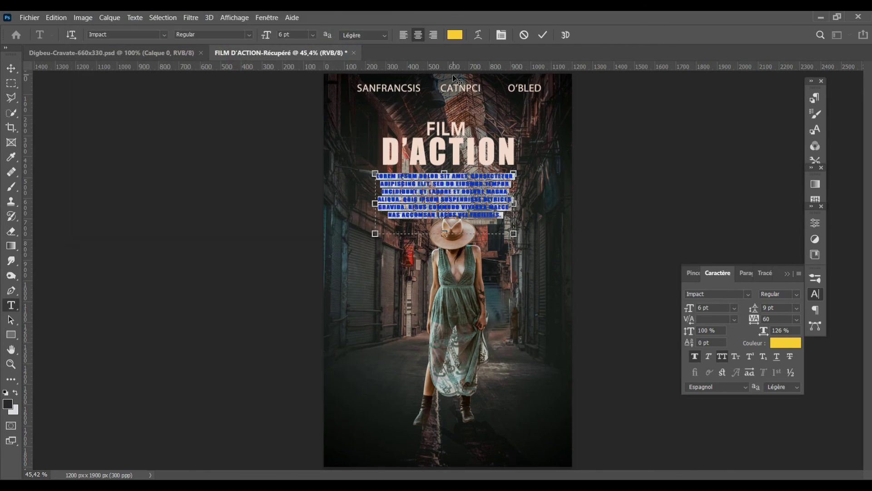
pyautogui.click(163, 32)
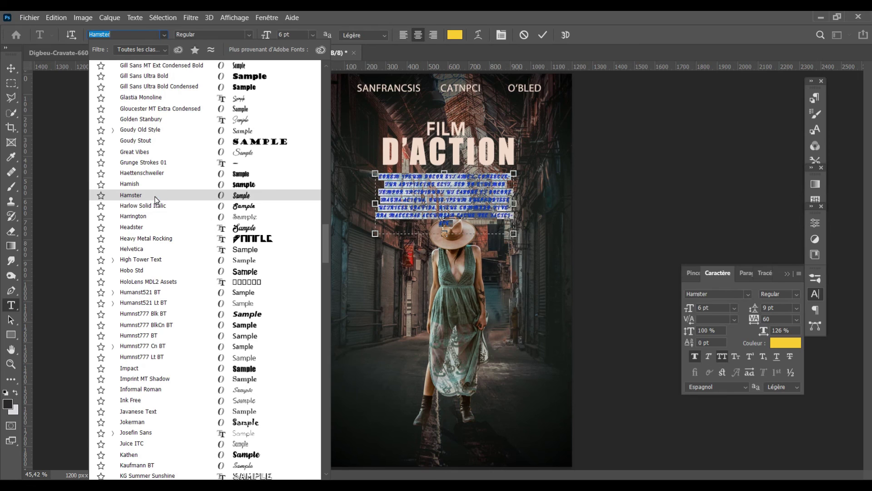
pyautogui.click(169, 289)
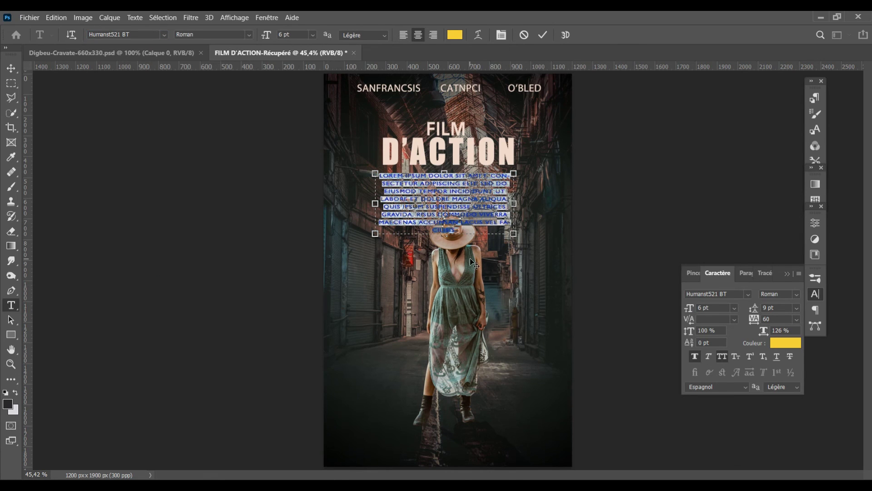
# Delete the lines from LABORE onward, leaving four short lines
pyautogui.click(509, 219)
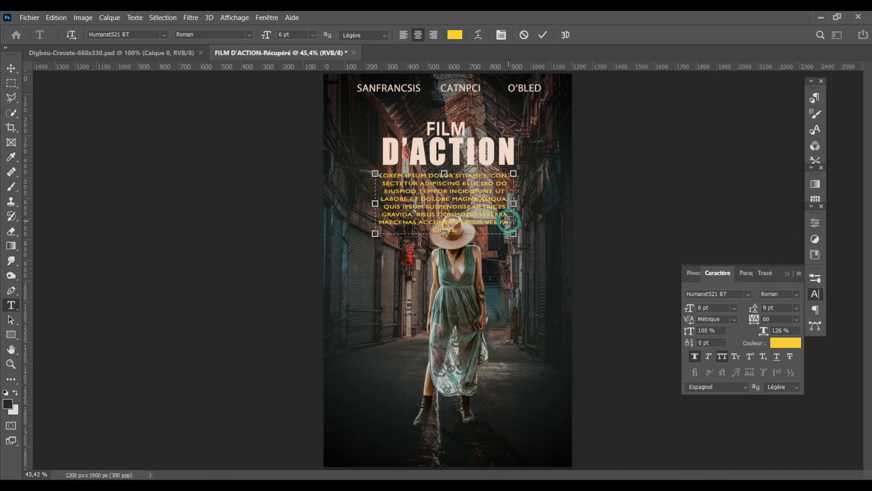
pyautogui.moveTo(508, 221); pyautogui.dragTo(401, 202)
pyautogui.click(400, 202)
pyautogui.moveTo(508, 222); pyautogui.dragTo(373, 203)
pyautogui.press('BackSpace')
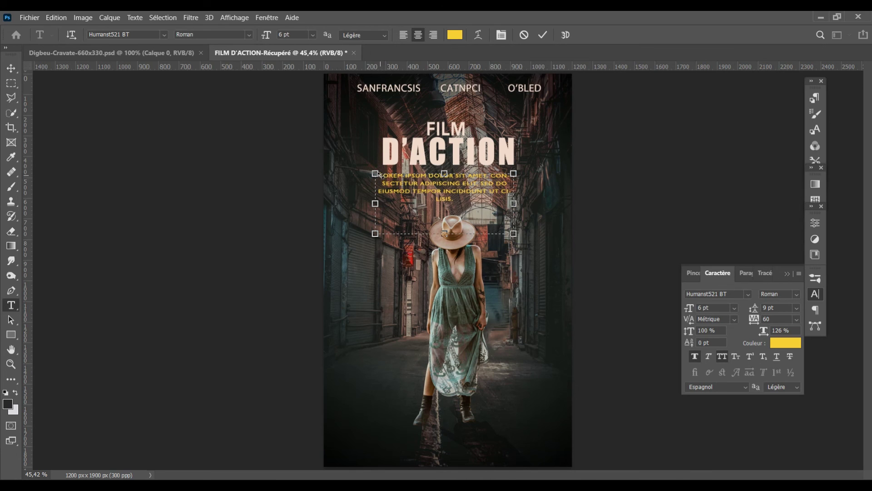
# Colour the paragraph's first line orange (b96d09)
pyautogui.moveTo(381, 176); pyautogui.dragTo(508, 176)
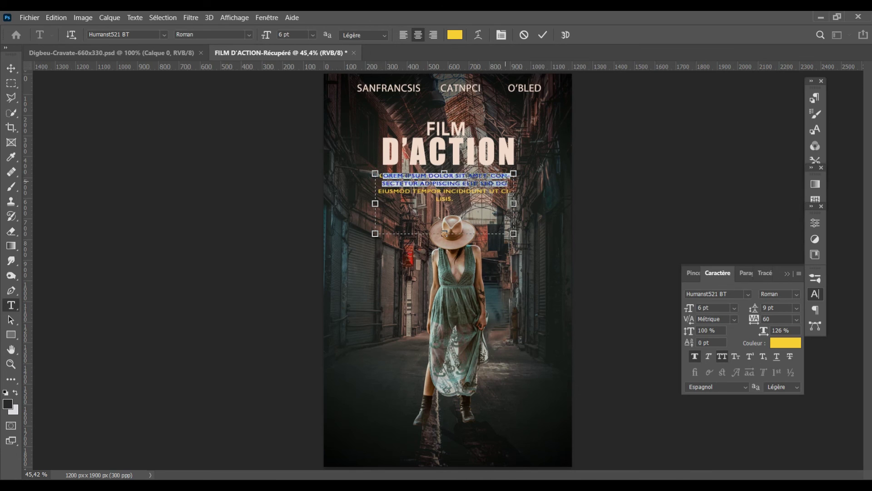
pyautogui.click(455, 35)
pyautogui.click(236, 47)
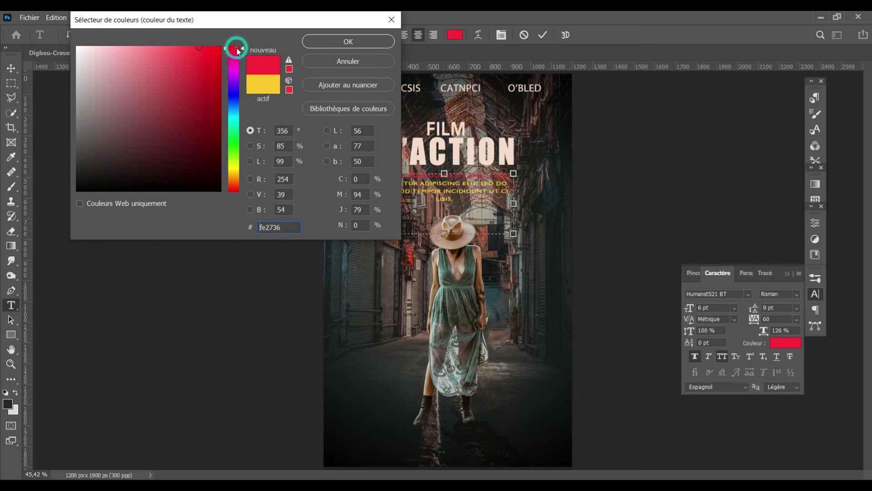
pyautogui.click(195, 116)
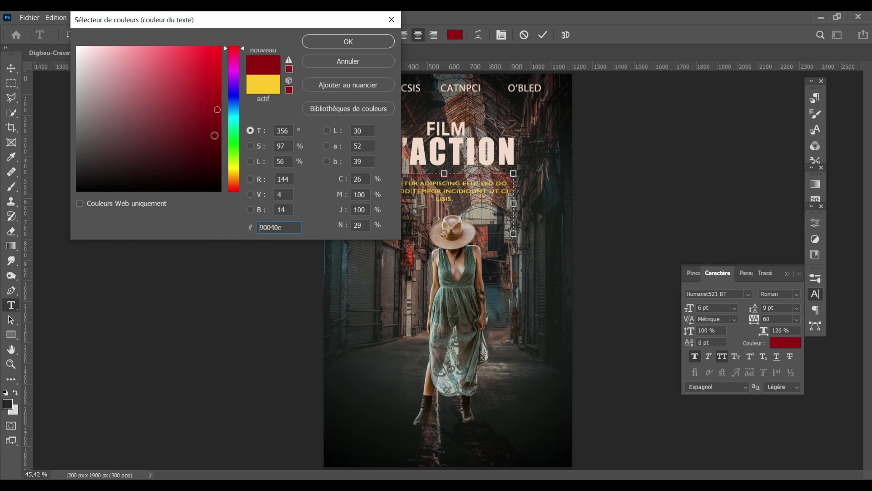
pyautogui.click(235, 178)
pyautogui.moveTo(206, 135); pyautogui.dragTo(214, 86)
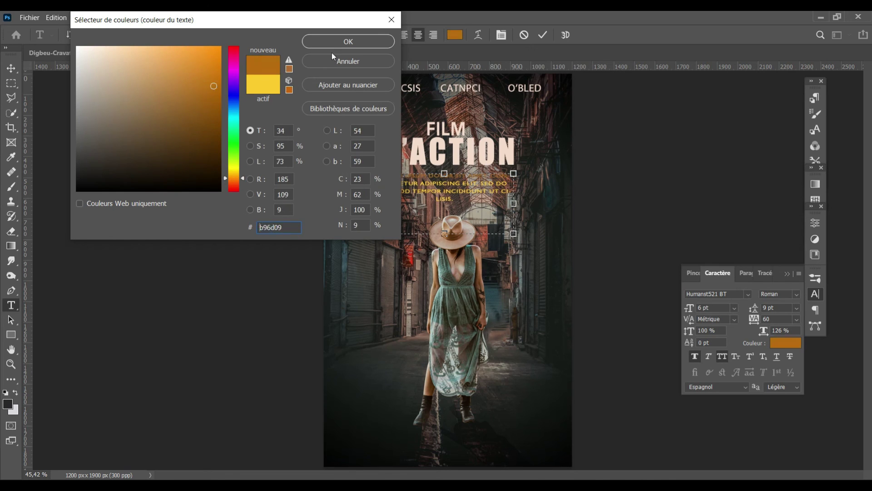
pyautogui.click(330, 38)
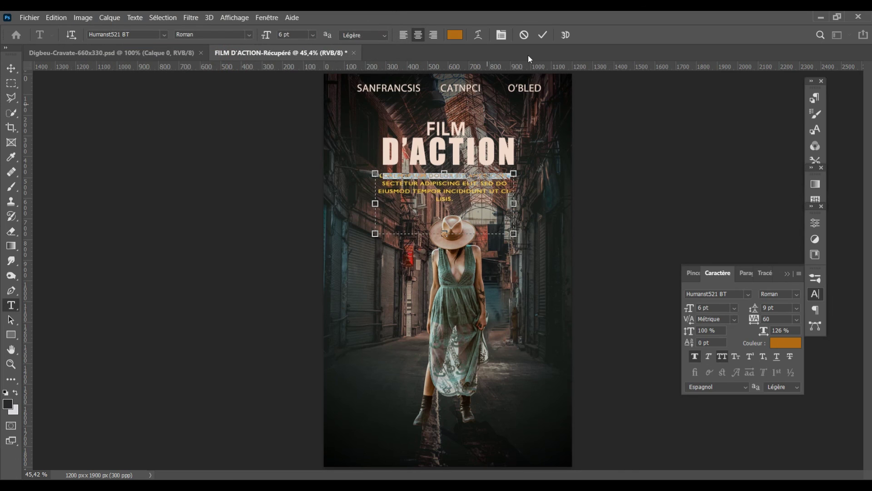
pyautogui.click(542, 35)
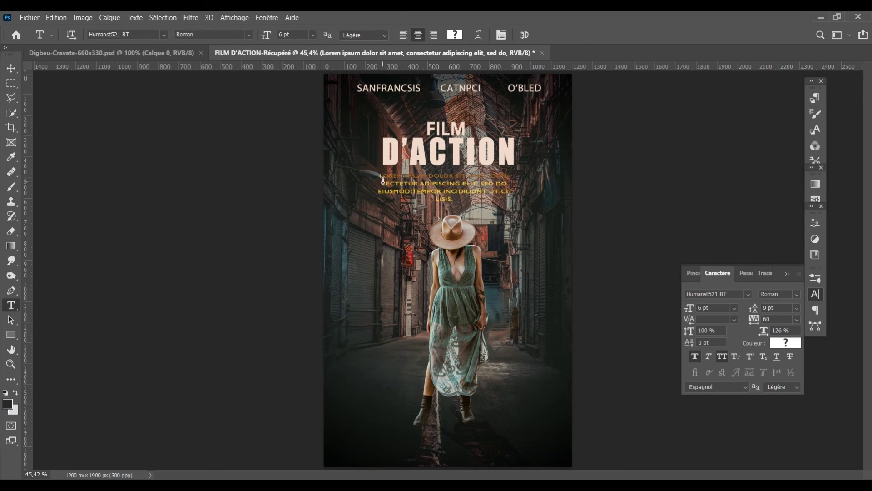
# Colour paragraph lines two to four grey (8f8e8b)
pyautogui.moveTo(381, 183); pyautogui.dragTo(503, 207)
pyautogui.click(455, 35)
pyautogui.moveTo(221, 119); pyautogui.dragTo(99, 96)
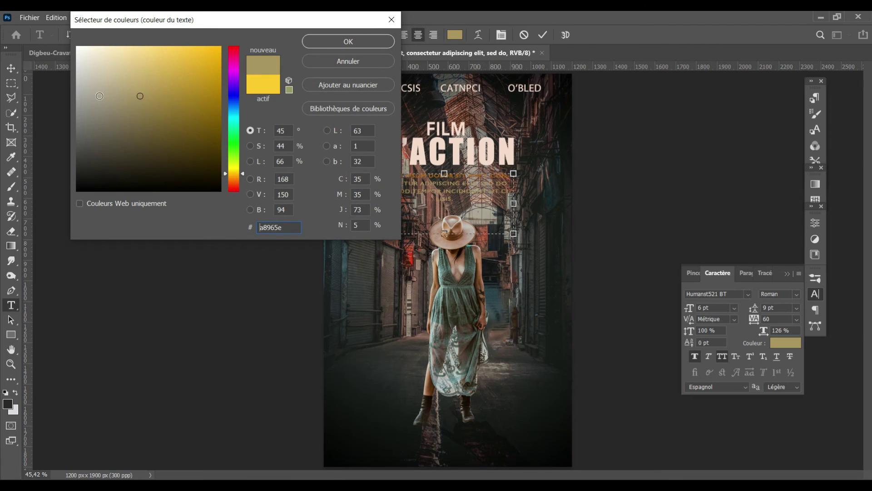
pyautogui.click(81, 110)
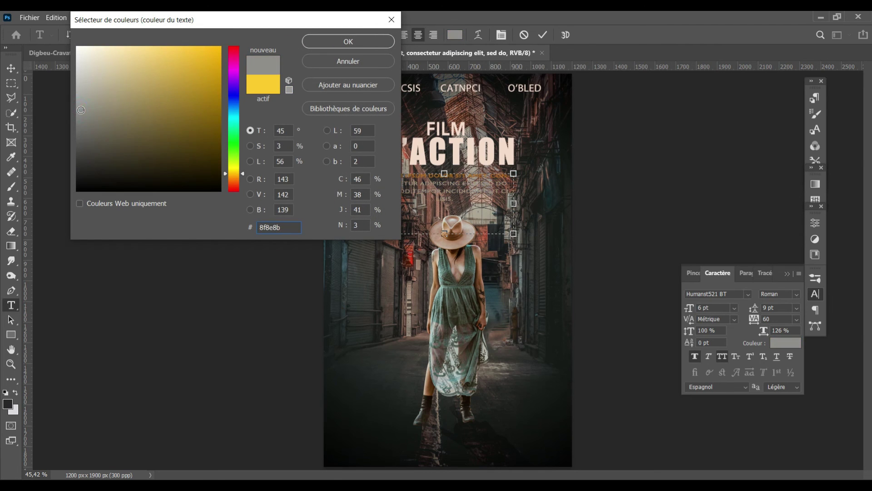
pyautogui.click(346, 42)
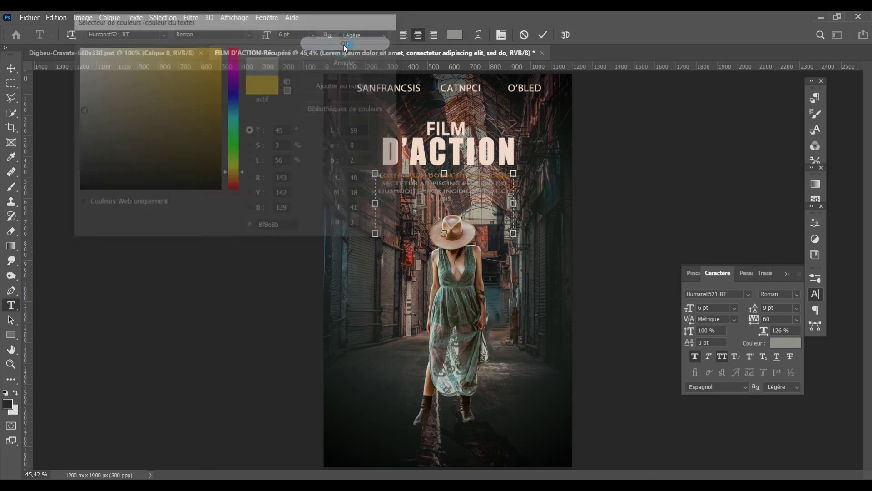
pyautogui.click(546, 34)
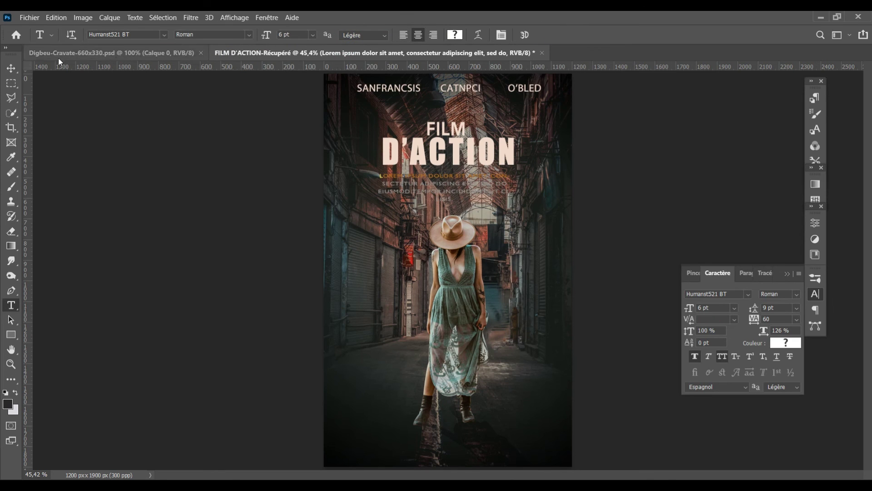
# Nudge the paragraph up and to the right
pyautogui.click(11, 69)
pyautogui.hotkey('shift', 'Right')
pyautogui.hotkey('shift', 'Up')
pyautogui.hotkey('shift', 'Right')
pyautogui.hotkey('shift', 'Up')
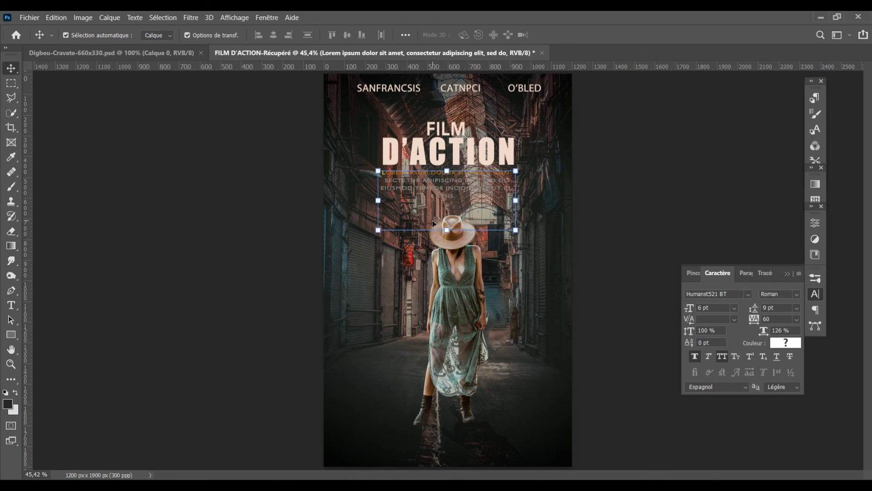
# Close the Character panel and reposition the title with its paragraph beneath it
pyautogui.click(815, 294)
pyautogui.click(709, 230)
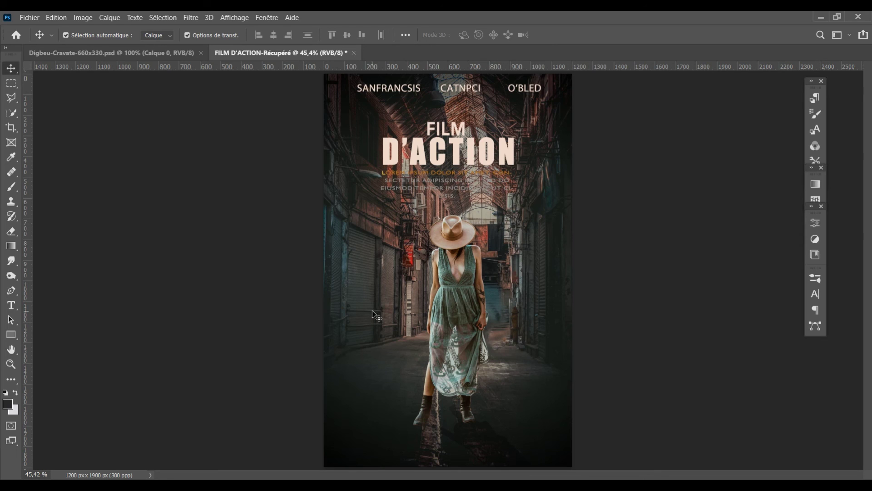
pyautogui.moveTo(470, 150)
pyautogui.mouseDown()
pyautogui.moveTo(470, 142)
pyautogui.moveTo(484, 186)
pyautogui.mouseUp()
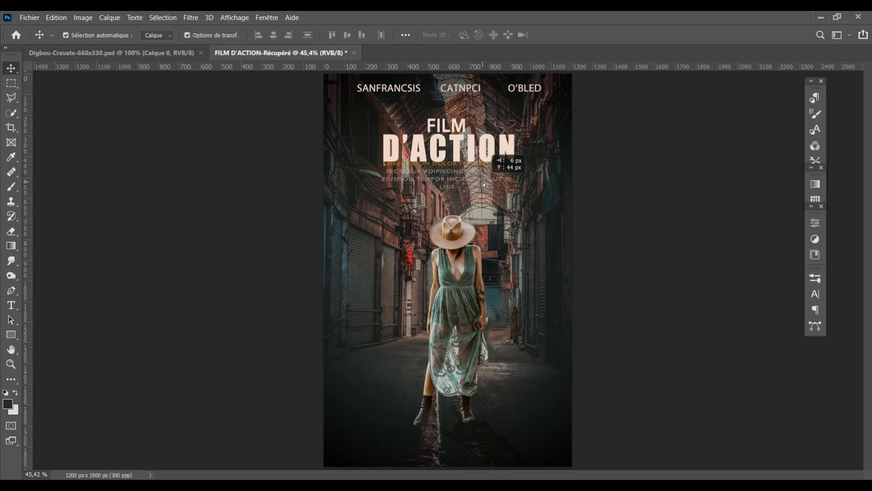
pyautogui.moveTo(484, 186); pyautogui.dragTo(483, 182)
pyautogui.click(622, 207)
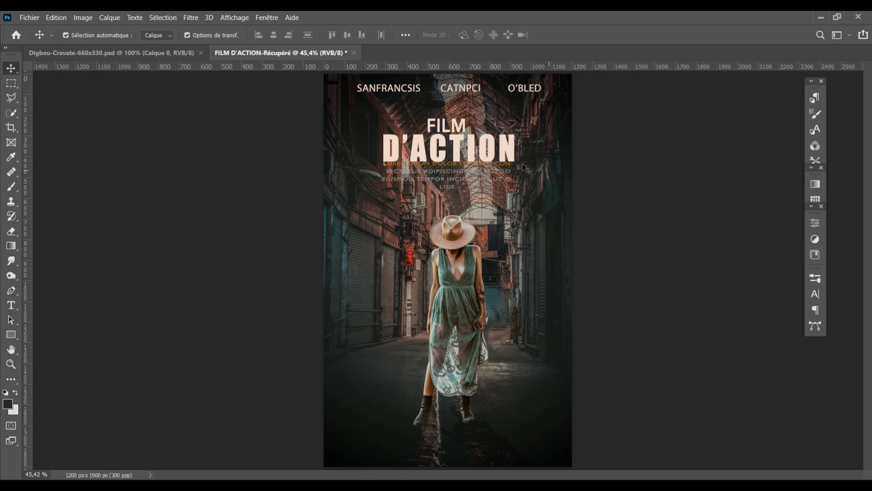
# Raise the title a few pixels and draw a wide text box across the poster bottom
pyautogui.click(509, 154)
pyautogui.moveTo(508, 155); pyautogui.dragTo(509, 152)
pyautogui.click(659, 159)
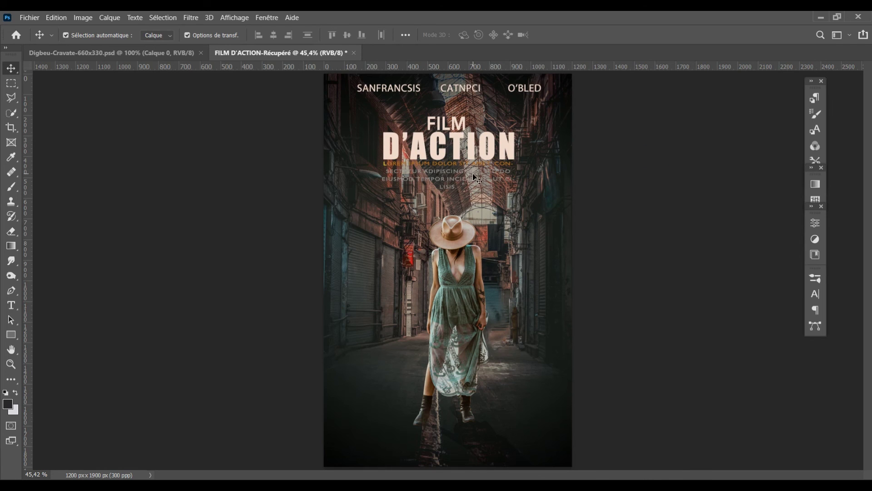
pyautogui.click(11, 305)
pyautogui.moveTo(351, 434)
pyautogui.mouseDown()
pyautogui.moveTo(557, 441)
pyautogui.moveTo(541, 443)
pyautogui.mouseUp()
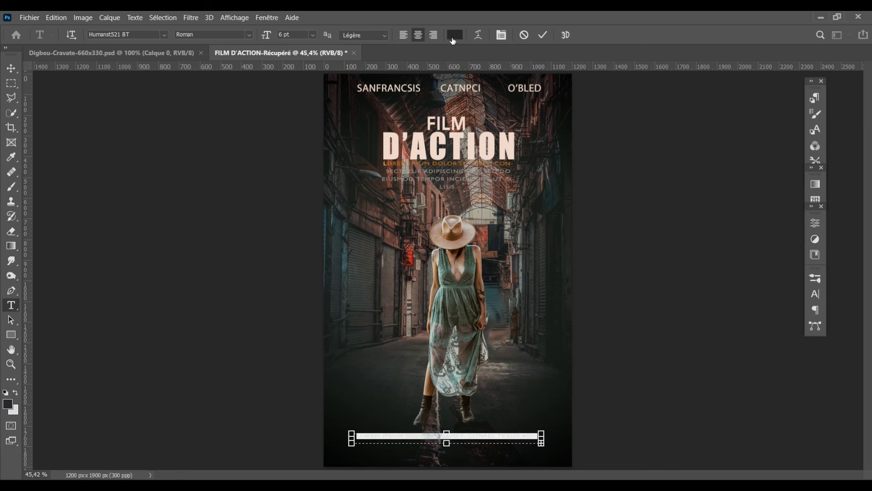
# Fill the bottom text box with placeholder credits in the title's sampled peach colour
pyautogui.click(454, 35)
pyautogui.click(473, 144)
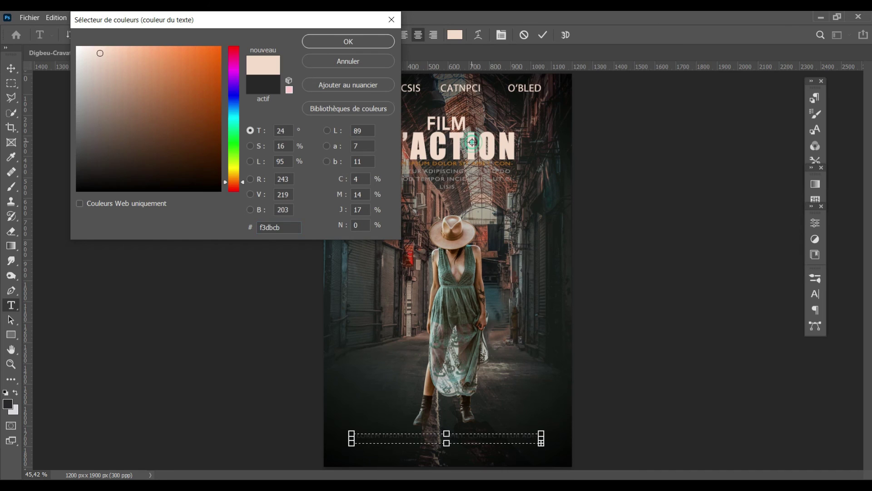
pyautogui.click(345, 40)
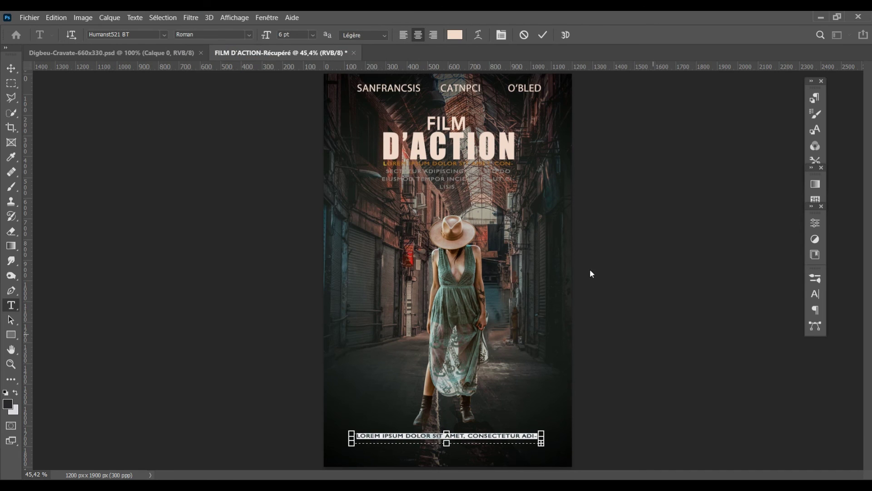
pyautogui.moveTo(447, 442); pyautogui.dragTo(450, 462)
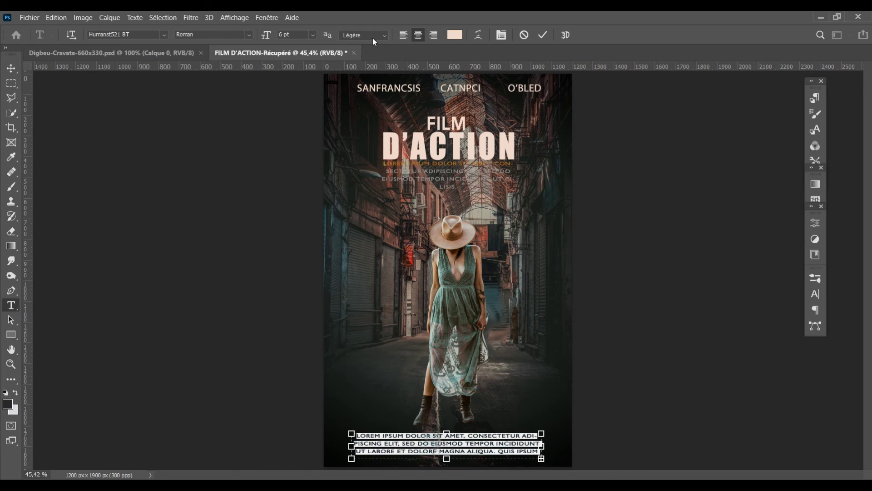
pyautogui.click(542, 35)
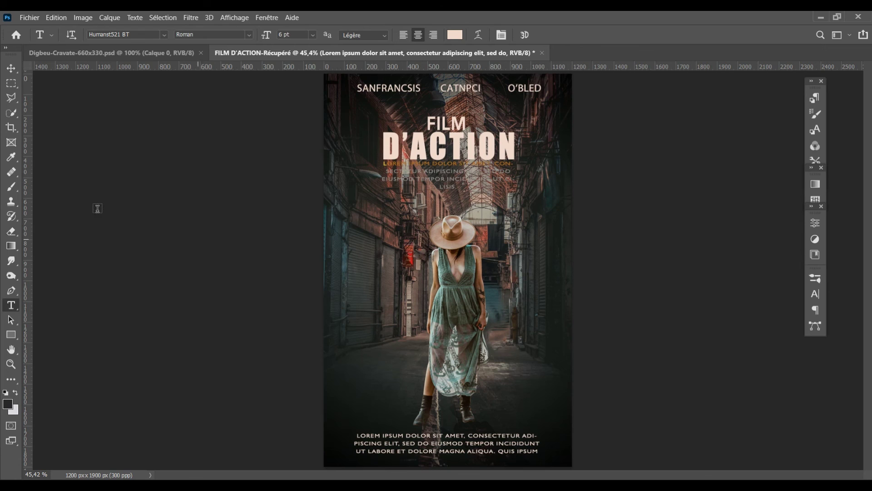
# Scale the credits paragraph to about 91% and nudge it right to centre
pyautogui.click(11, 68)
pyautogui.moveTo(541, 434); pyautogui.dragTo(533, 435)
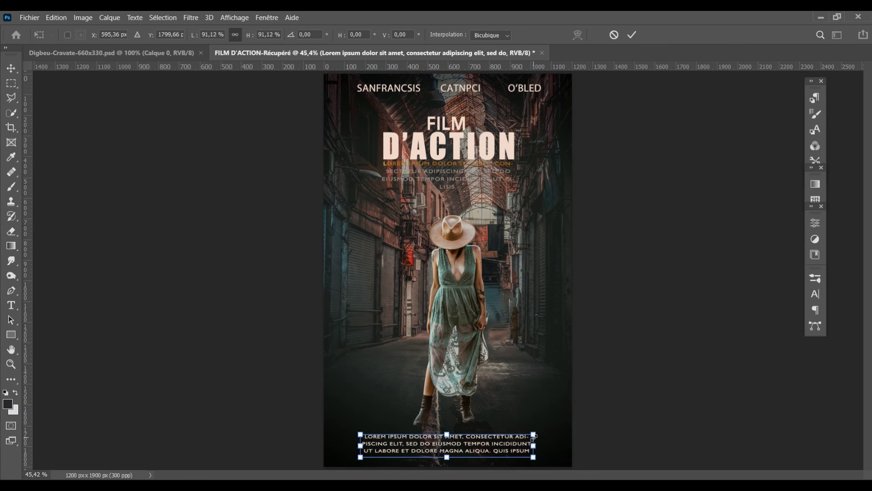
pyautogui.click(632, 35)
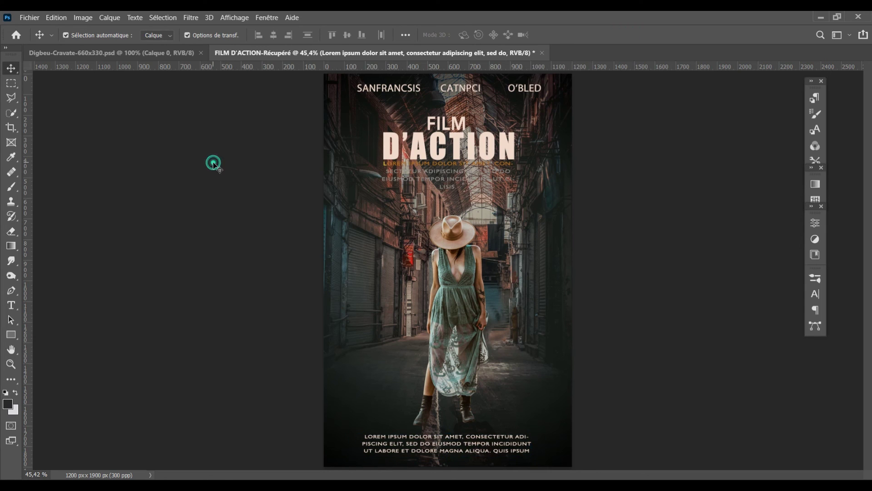
pyautogui.press('Right')
pyautogui.press('Right')
pyautogui.press('Right')
pyautogui.click(707, 381)
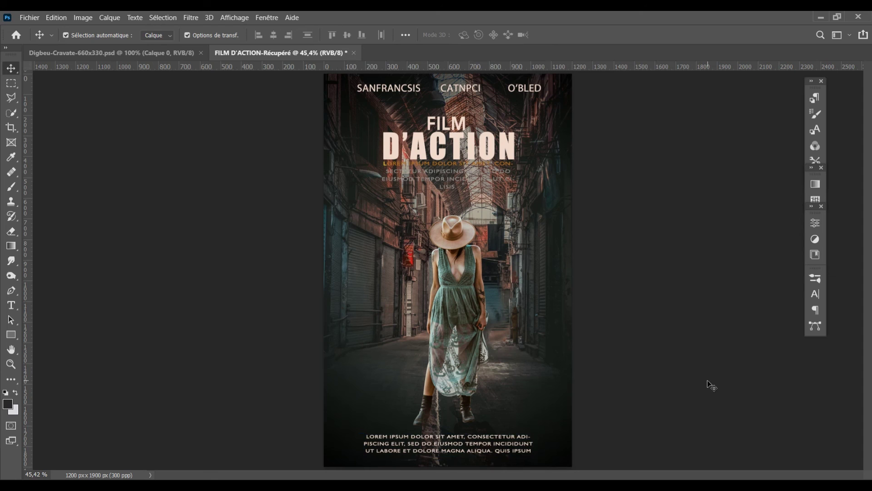
pyautogui.click(558, 258)
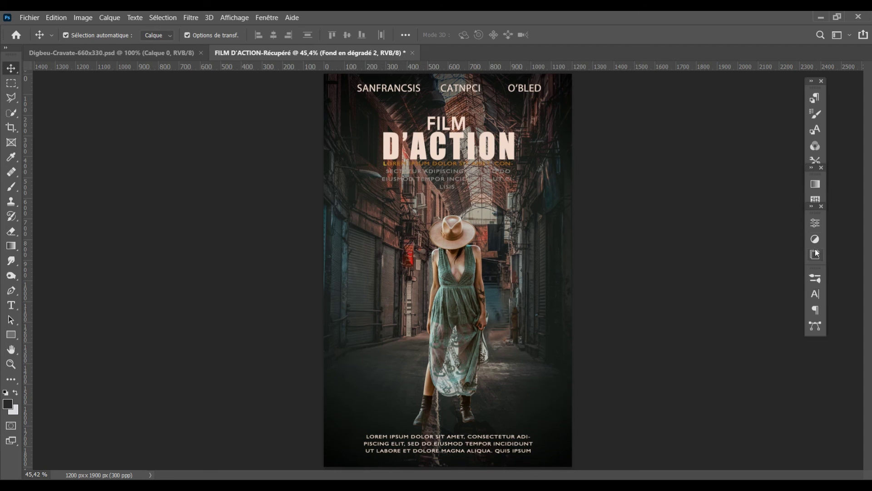
pyautogui.press('f')
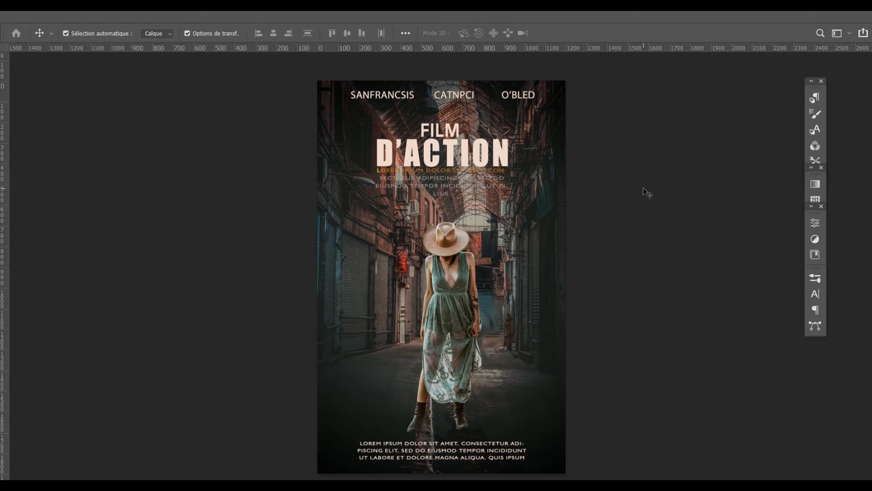
pyautogui.press('f')
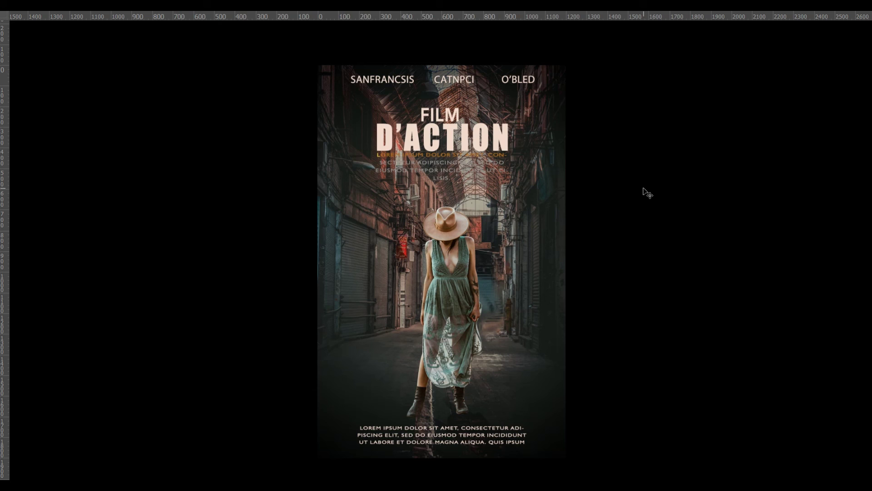
pyautogui.press('f')
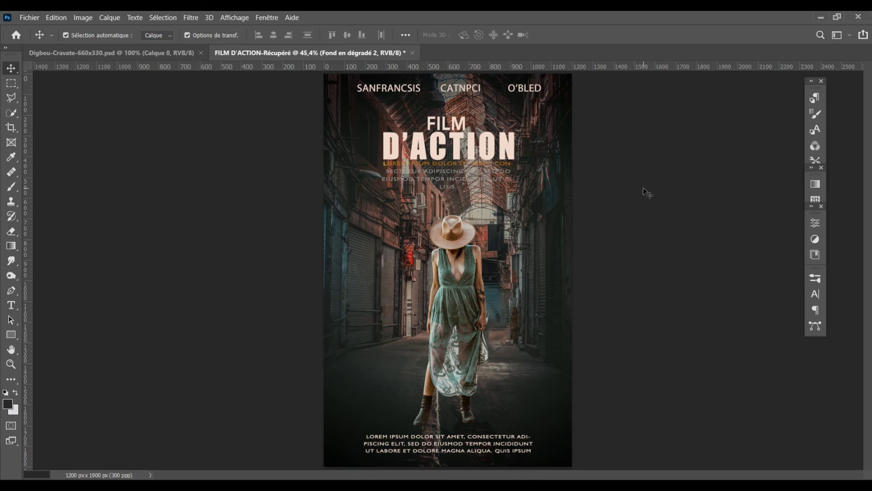
# Extend the first credit name to SANFRANCSISCA
pyautogui.press('t')
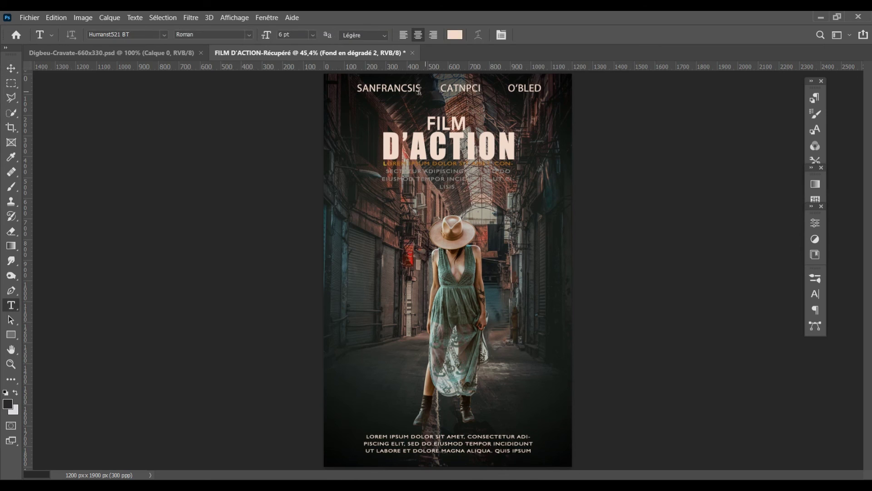
pyautogui.click(419, 91)
pyautogui.write('CA')
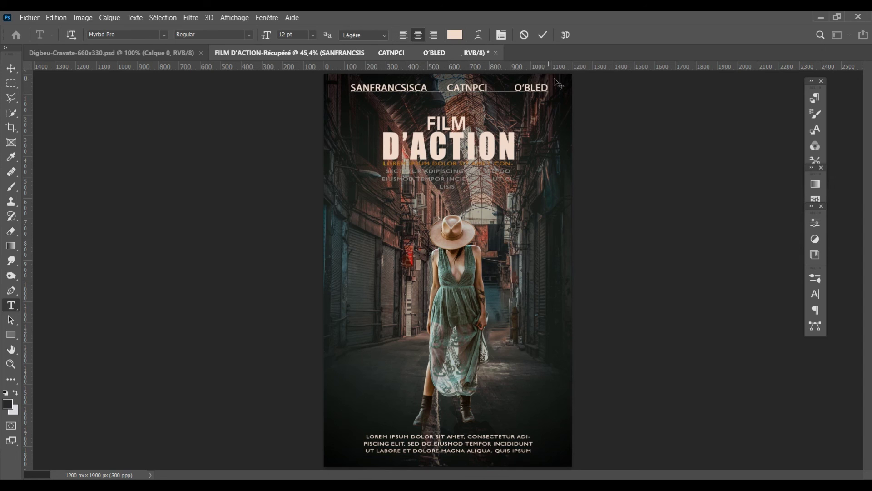
pyautogui.click(543, 38)
# Trim CATNPCI to TNPCI and narrow the gap before O'BLED
pyautogui.click(456, 89)
pyautogui.press('BackSpace')
pyautogui.press('BackSpace')
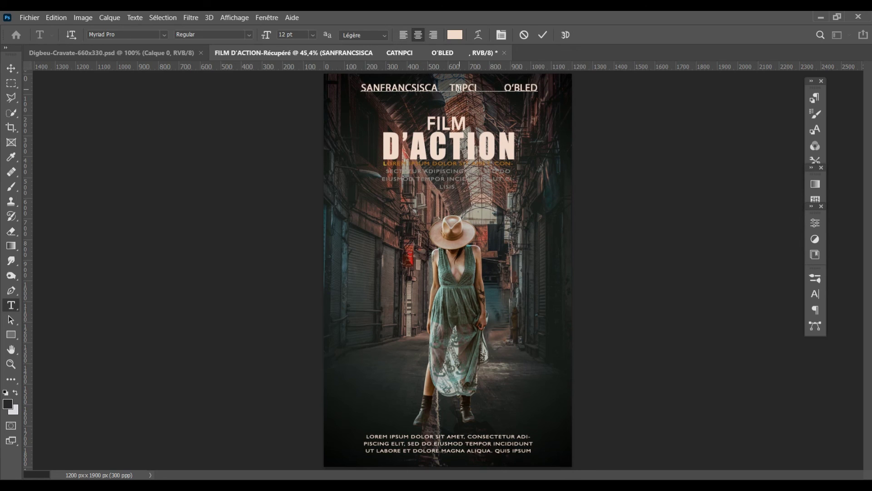
pyautogui.click(503, 89)
pyautogui.press('BackSpace')
pyautogui.press('BackSpace')
pyautogui.press('BackSpace')
pyautogui.click(542, 36)
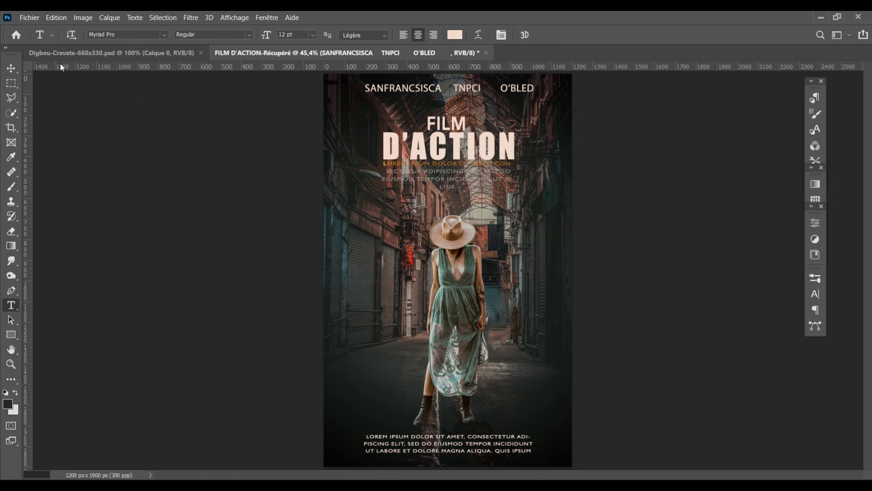
pyautogui.click(11, 69)
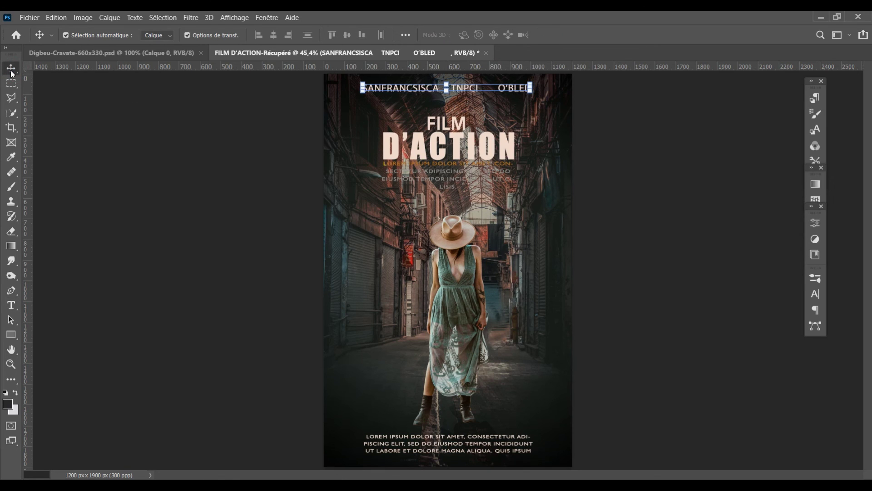
pyautogui.click(616, 201)
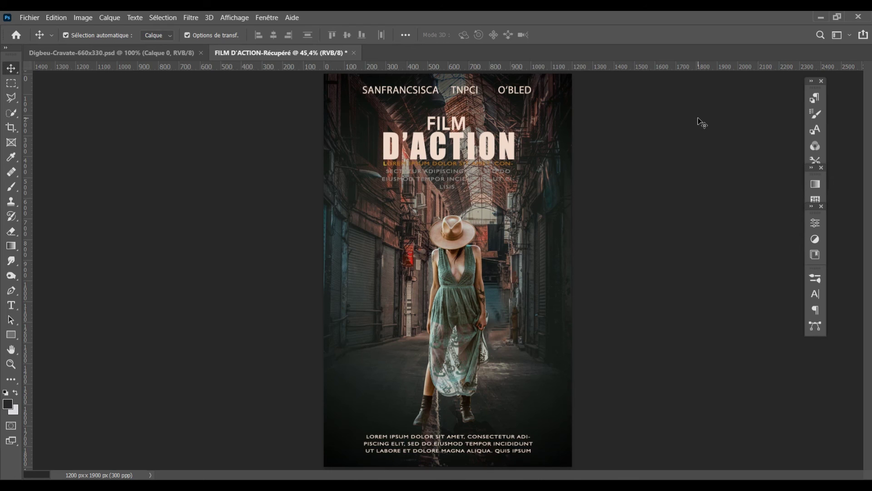
# Show the Dégradés gradient presets list via the Motifs panel, briefly opening Tracés
pyautogui.click(815, 199)
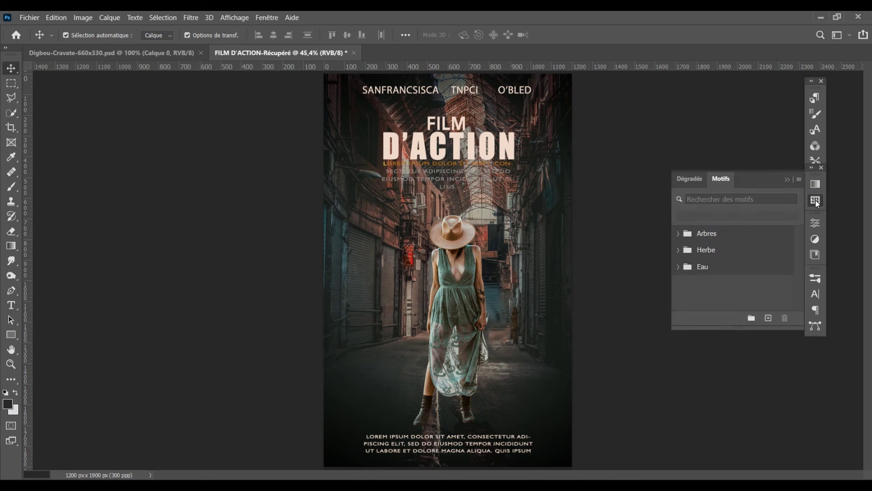
pyautogui.click(689, 178)
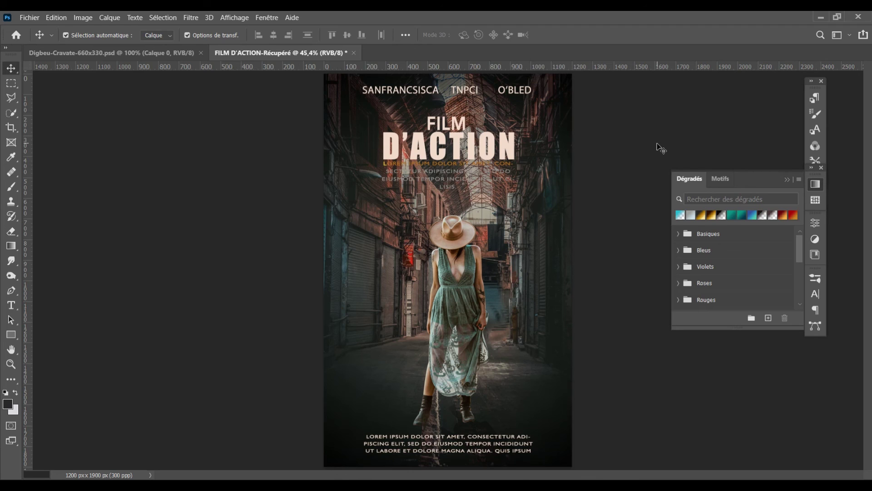
pyautogui.click(816, 327)
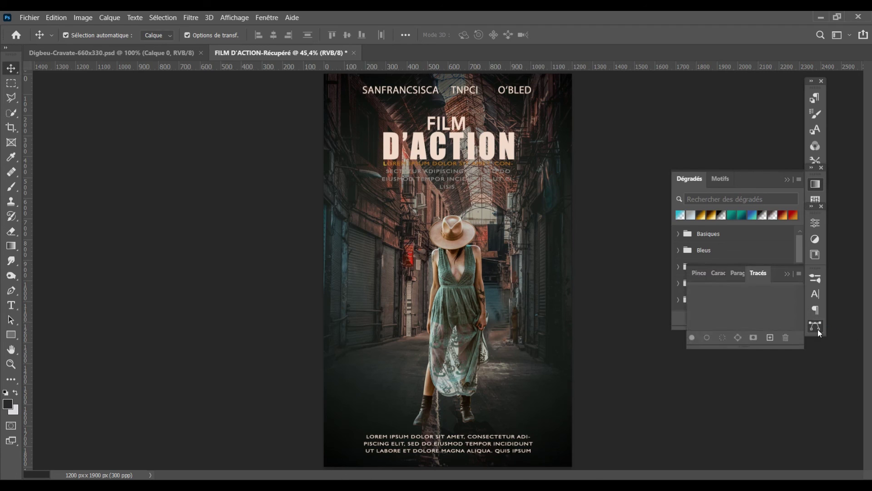
pyautogui.click(818, 328)
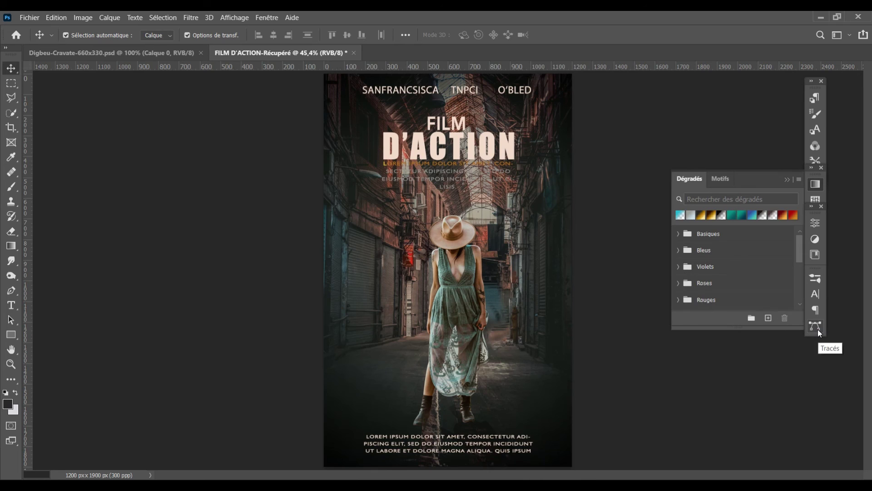